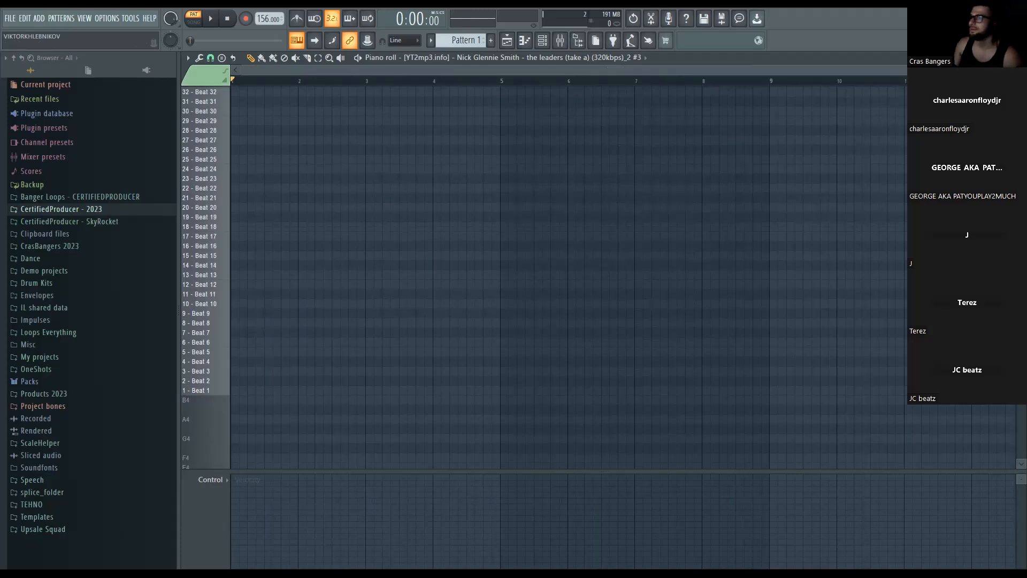
Place a Beat 14 note at the start of bar 1 and set the piano roll snap to 1/4 beat
{"action": "left_click", "coordinate": [238, 265]}
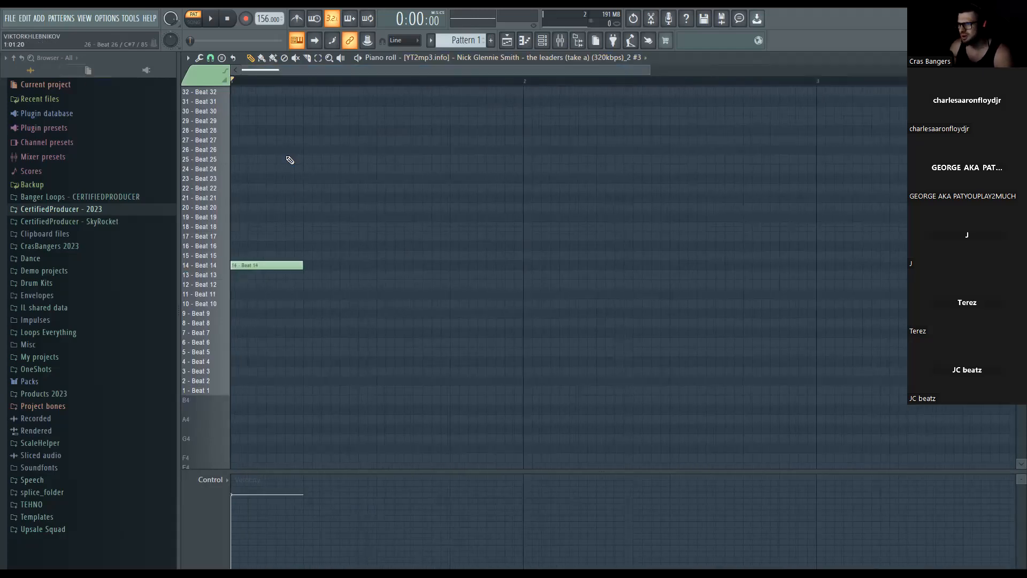
{"action": "left_click", "coordinate": [210, 58]}
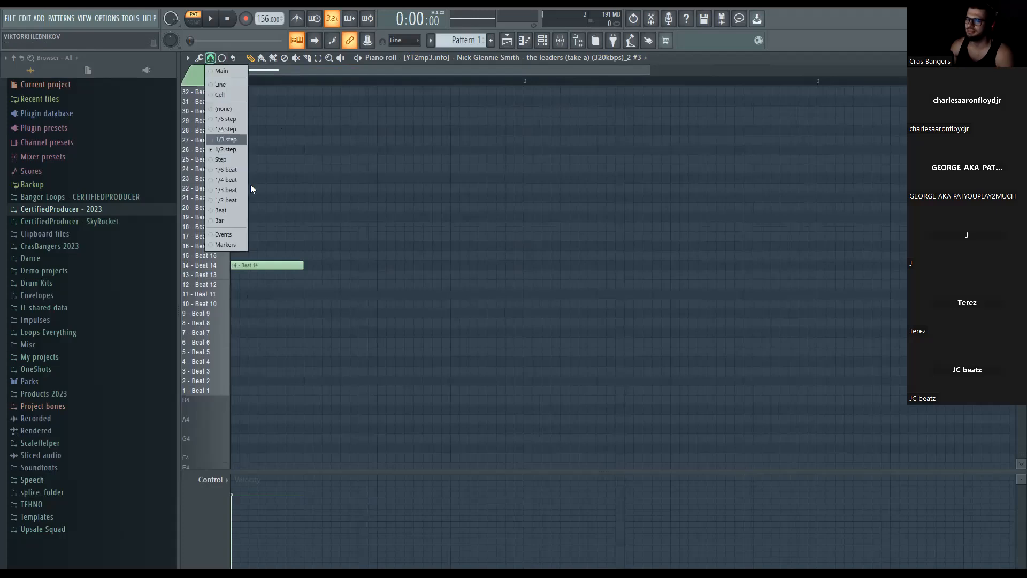
{"action": "left_click", "coordinate": [232, 181]}
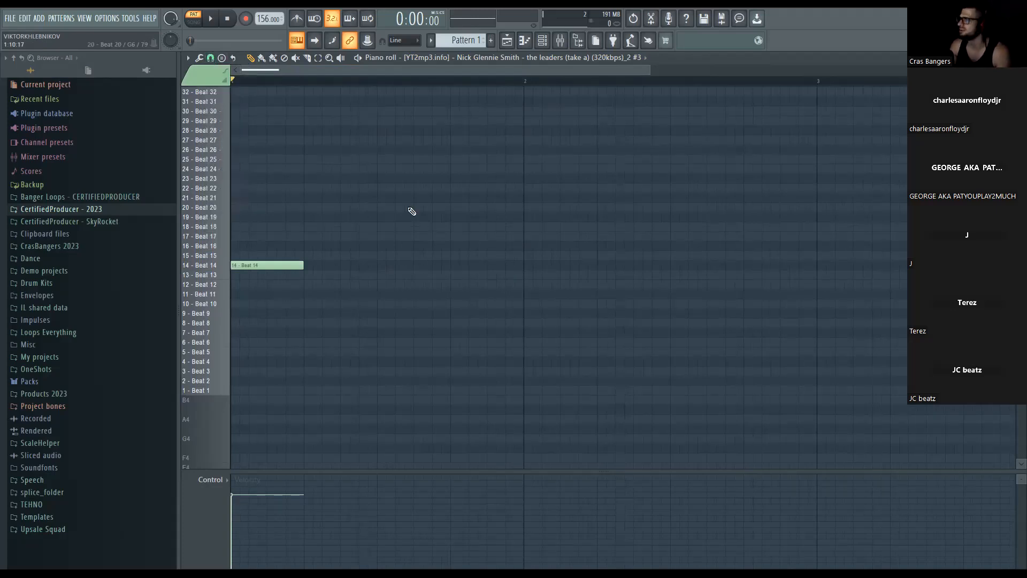
{"action": "scroll", "coordinate": [392, 253], "scroll_direction": "down", "scroll_amount": 5}
{"action": "scroll", "coordinate": [391, 258], "scroll_direction": "up", "scroll_amount": 2}
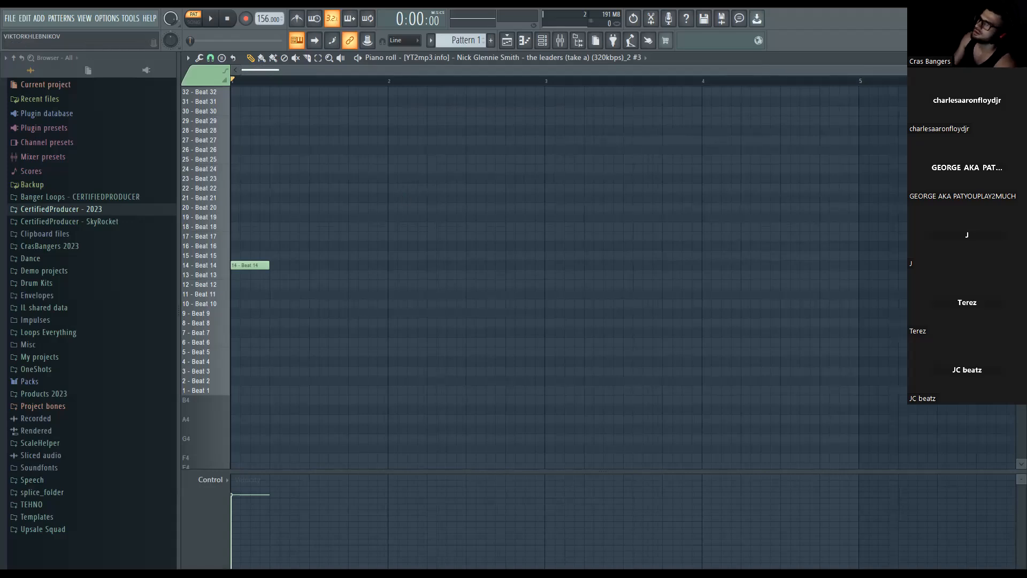
{"action": "left_click", "coordinate": [359, 56]}
{"action": "left_click", "coordinate": [420, 170]}
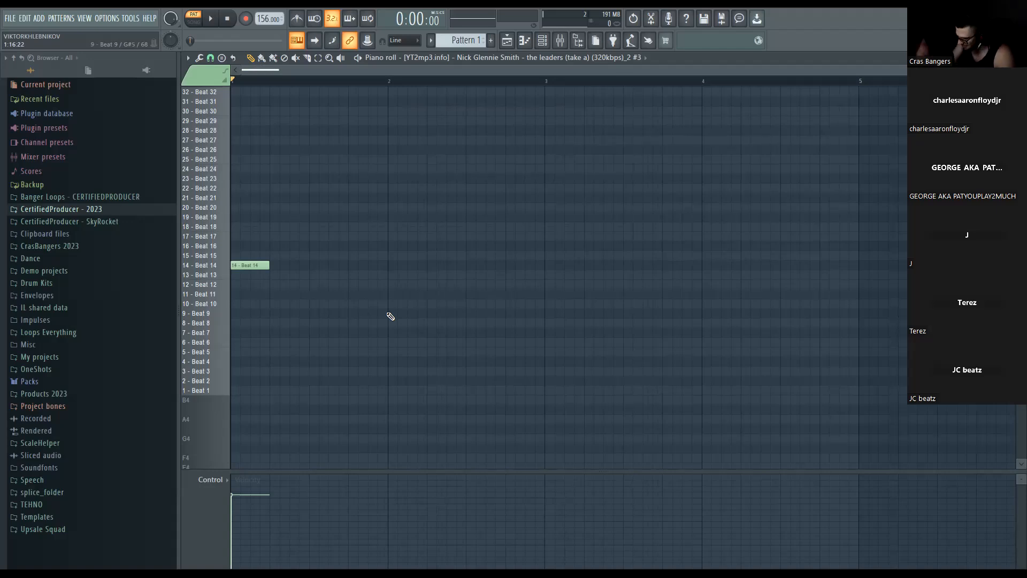
Fill the remaining three beats of bar 1 with Beat 15, Beat 16 and Beat 9 notes, checking the phrase by playback
{"action": "left_click", "coordinate": [274, 256]}
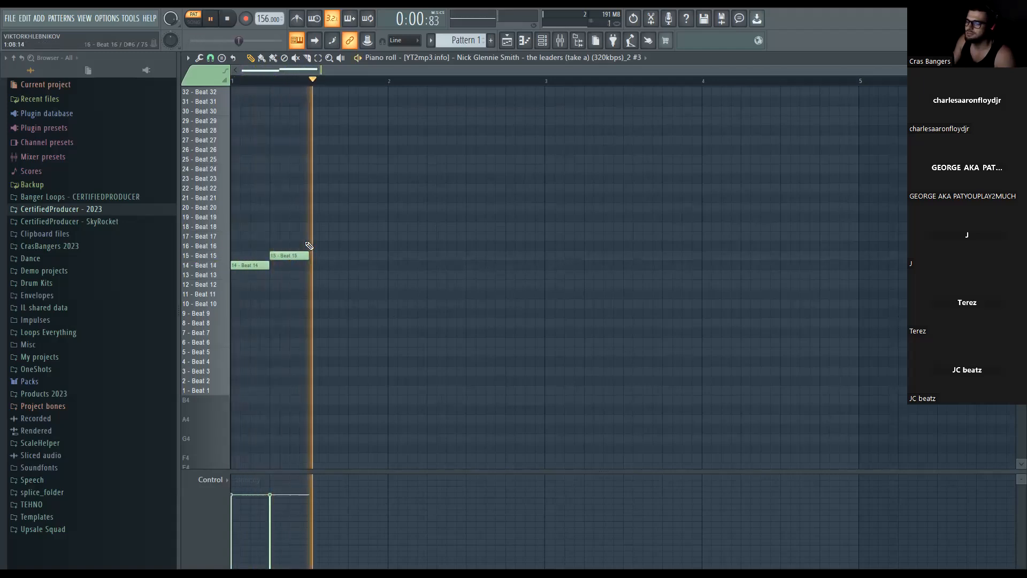
{"action": "left_click", "coordinate": [312, 246]}
{"action": "left_click_drag", "start_coordinate": [342, 235], "coordinate": [351, 297]}
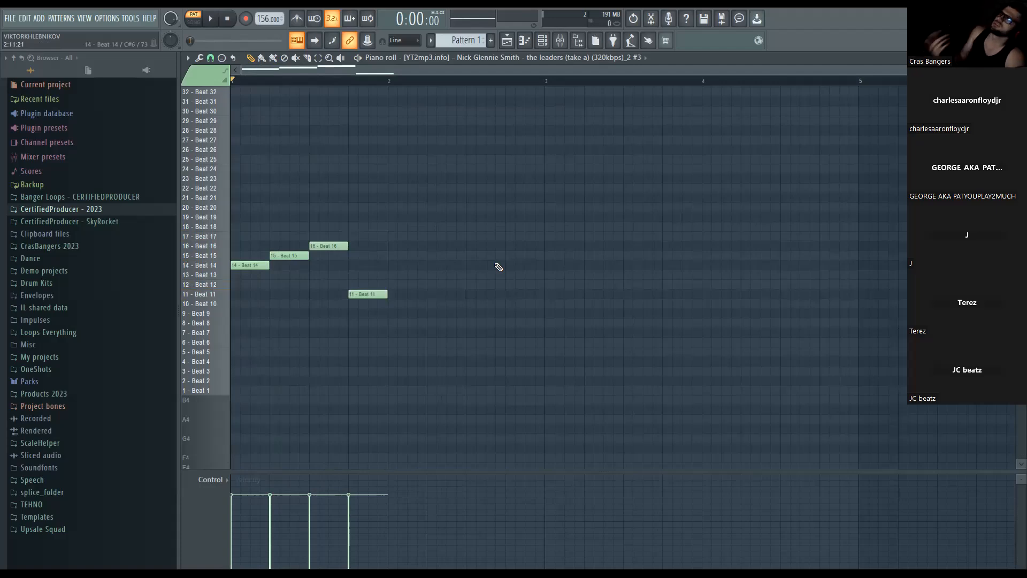
{"action": "key", "text": "space"}
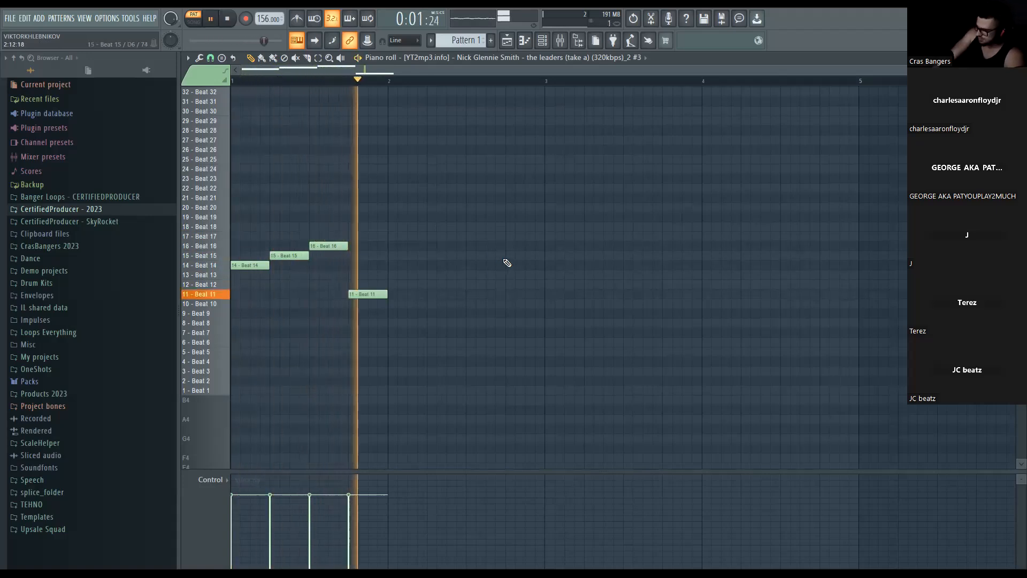
{"action": "key", "text": "space"}
{"action": "left_click_drag", "start_coordinate": [369, 294], "coordinate": [372, 313]}
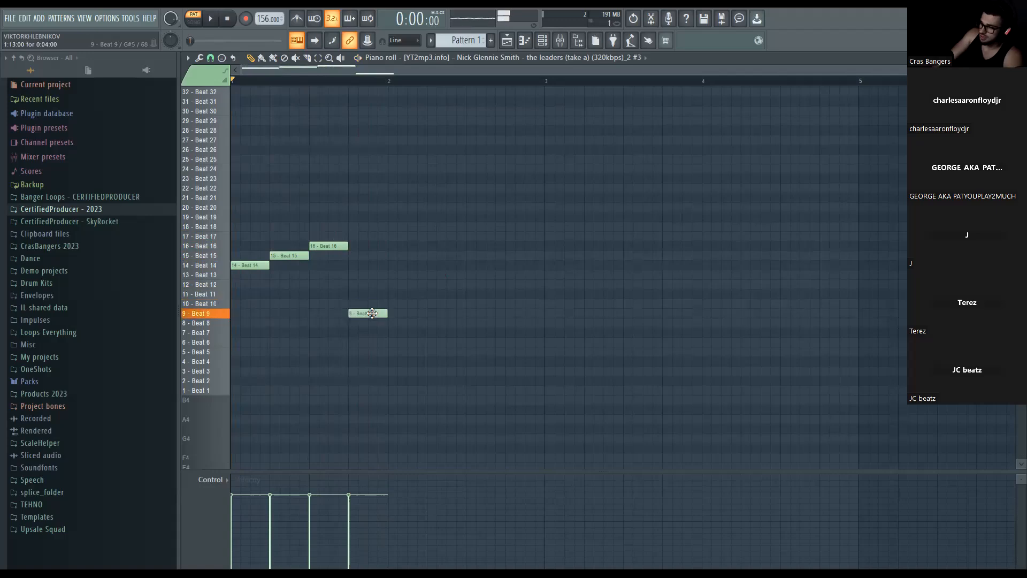
Add a Beat 10 note at the start of bar 1 beneath the Beat 14 note and play the bar
{"action": "left_click", "coordinate": [252, 342]}
{"action": "left_click_drag", "start_coordinate": [246, 337], "coordinate": [229, 299]}
{"action": "key", "text": "space"}
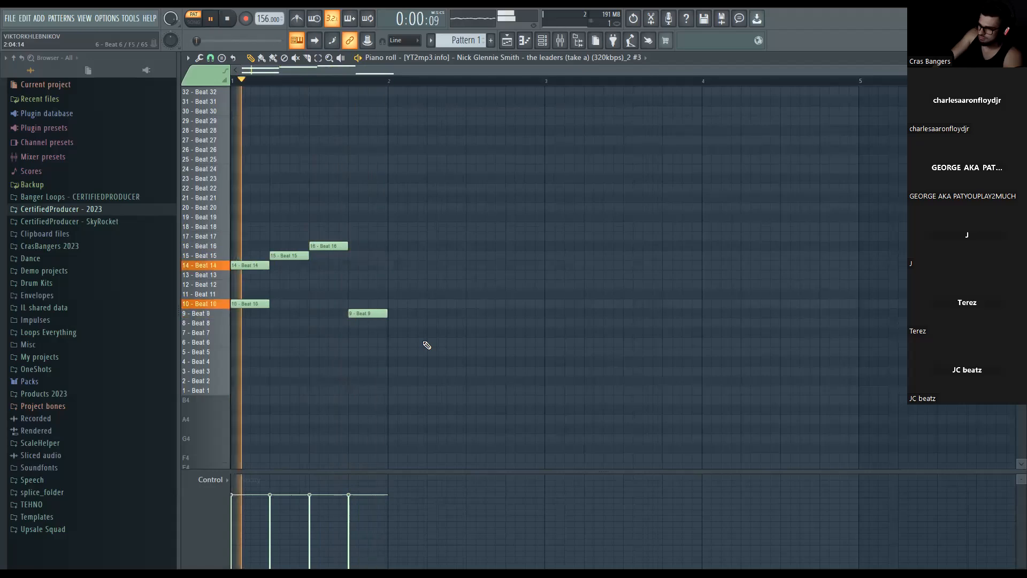
{"action": "key", "text": "space"}
Duplicate all notes of bar 1 into bar 2 and listen to the two-bar phrase
{"action": "key", "text": "ctrl+a"}
{"action": "key", "text": "ctrl+b"}
{"action": "scroll", "coordinate": [397, 265], "scroll_direction": "down", "scroll_amount": 1}
{"action": "left_click", "coordinate": [390, 244], "text": "ctrl"}
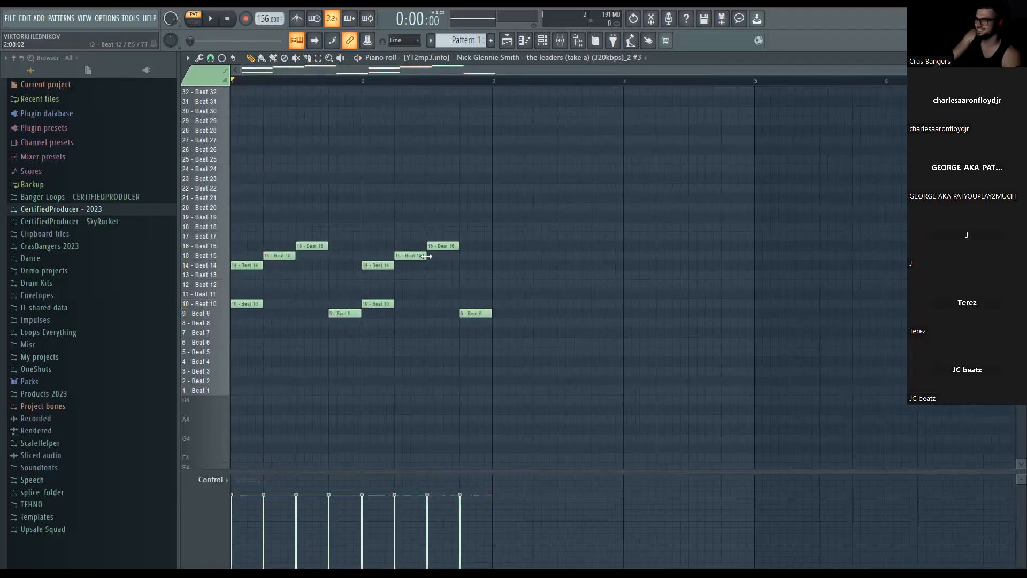
{"action": "scroll", "coordinate": [342, 170], "scroll_direction": "up", "scroll_amount": 1}
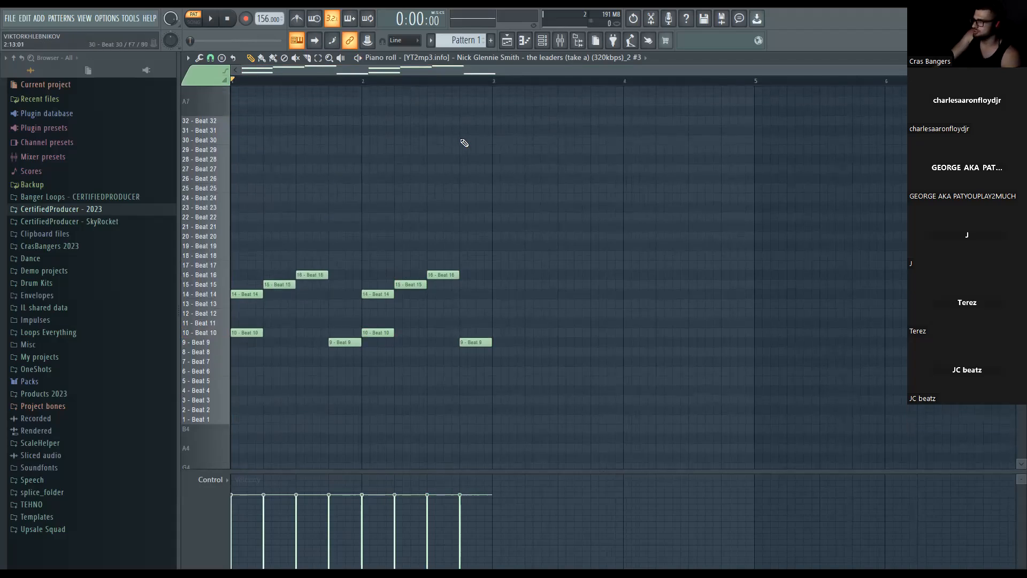
{"action": "key", "text": "space"}
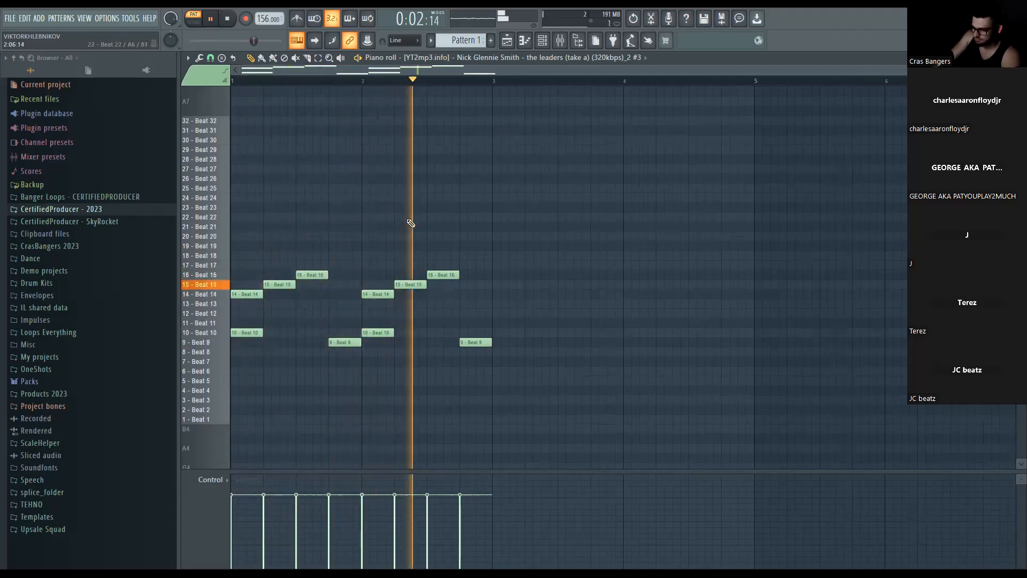
{"action": "key", "text": "space"}
{"action": "left_click", "coordinate": [313, 178]}
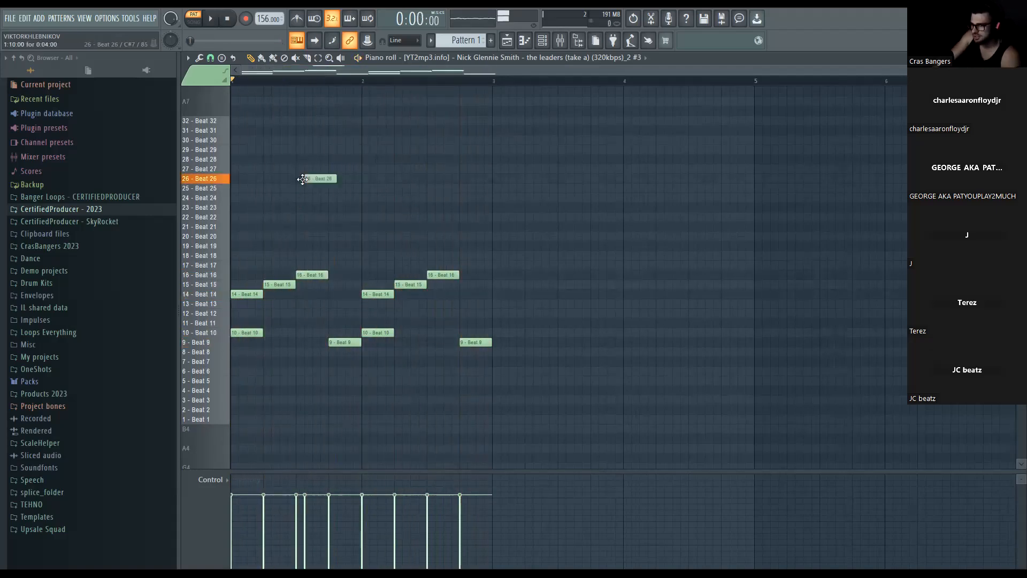
{"action": "left_click_drag", "start_coordinate": [313, 178], "coordinate": [524, 177]}
{"action": "right_click", "coordinate": [523, 178]}
Duplicate the two-bar phrase into bars 3 and 4 and raise the copied Beat 15 and Beat 16 notes by an octave
{"action": "left_click_drag", "start_coordinate": [530, 393], "coordinate": [500, 290]}
{"action": "left_click_drag", "start_coordinate": [528, 256], "coordinate": [627, 308]}
{"action": "key", "text": "ctrl+Up"}
{"action": "left_click_drag", "start_coordinate": [660, 259], "coordinate": [781, 316]}
{"action": "key", "text": "ctrl+Up"}
{"action": "left_click", "coordinate": [749, 296], "text": "ctrl"}
{"action": "key", "text": "space"}
Add a Beat 29 note on the last beat of bar 2 and raise the Beat 14 notes in bars 3 and 4 an octave
{"action": "left_click", "coordinate": [464, 150]}
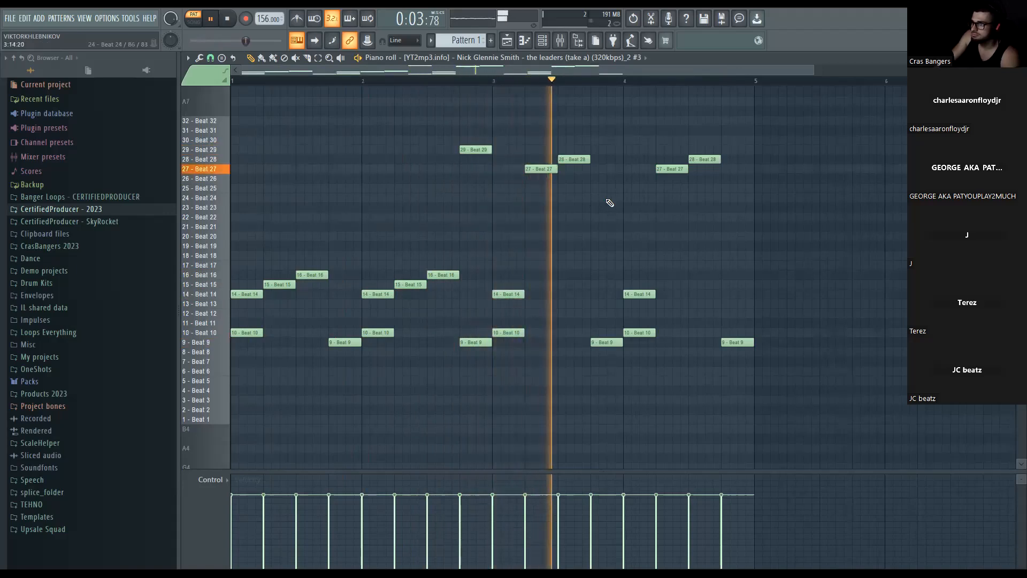
{"action": "left_click", "coordinate": [499, 295]}
{"action": "key", "text": "ctrl+Up"}
{"action": "left_click_drag", "start_coordinate": [577, 289], "coordinate": [685, 319]}
{"action": "key", "text": "ctrl+Up"}
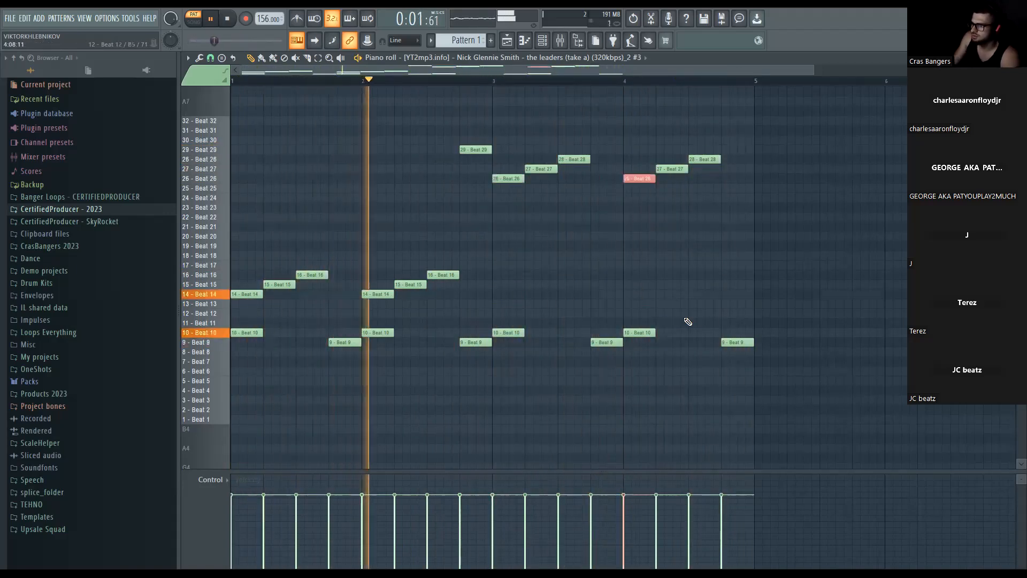
{"action": "left_click", "coordinate": [687, 302], "text": "ctrl"}
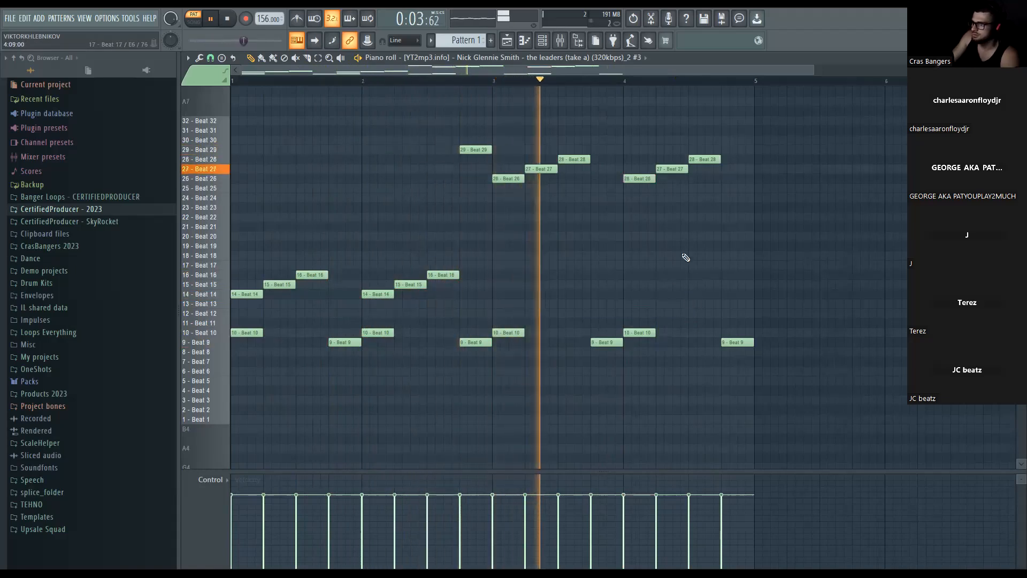
Add Beat 29 notes on the last beat of bars 3 and 4 and listen to the whole pattern
{"action": "left_click", "coordinate": [597, 151]}
{"action": "left_click", "coordinate": [727, 151]}
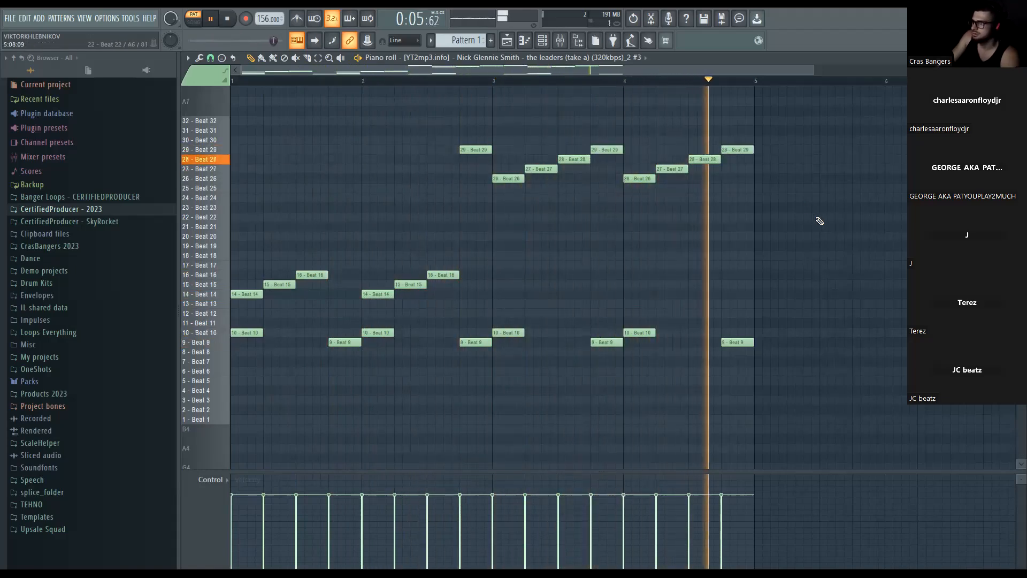
{"action": "scroll", "coordinate": [800, 268], "scroll_direction": "down", "scroll_amount": 1}
{"action": "scroll", "coordinate": [781, 279], "scroll_direction": "up", "scroll_amount": 3}
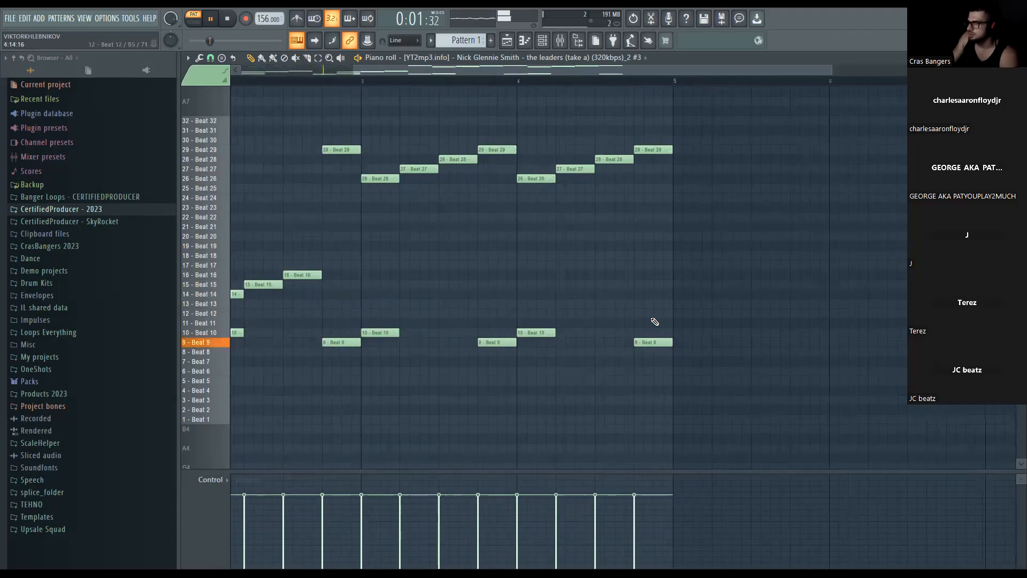
{"action": "scroll", "coordinate": [655, 322], "scroll_direction": "down", "scroll_amount": 2}
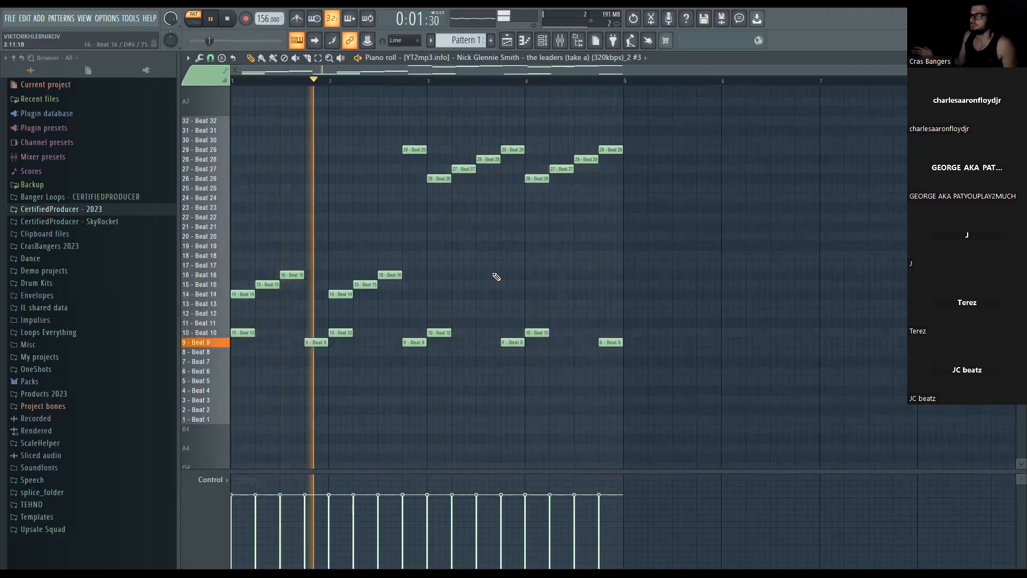
{"action": "key", "text": "space"}
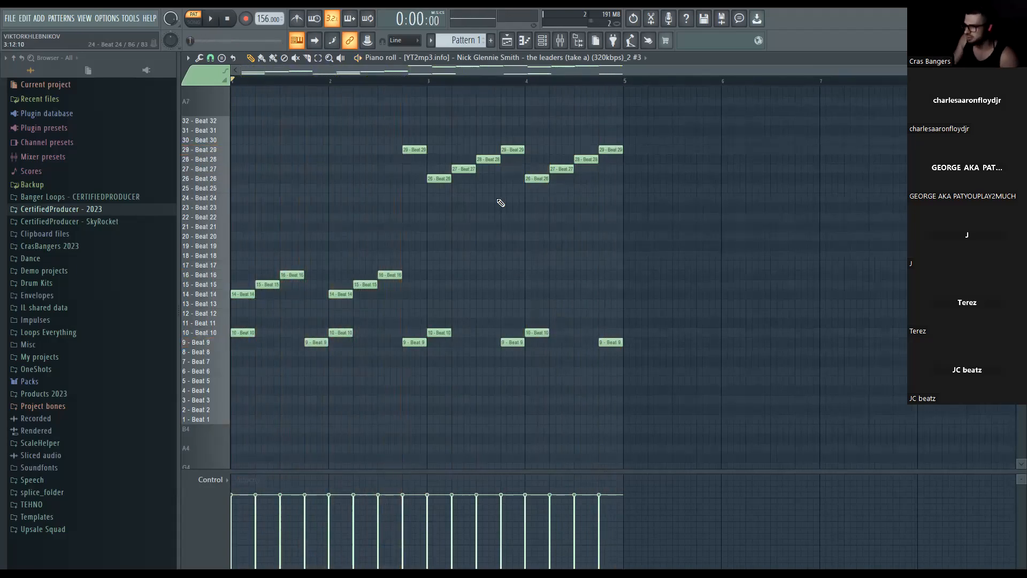
Render Pattern 1 as an audio clip on Track 4 of the playlist and delete the audio clip on Track 3
{"action": "left_click", "coordinate": [507, 40]}
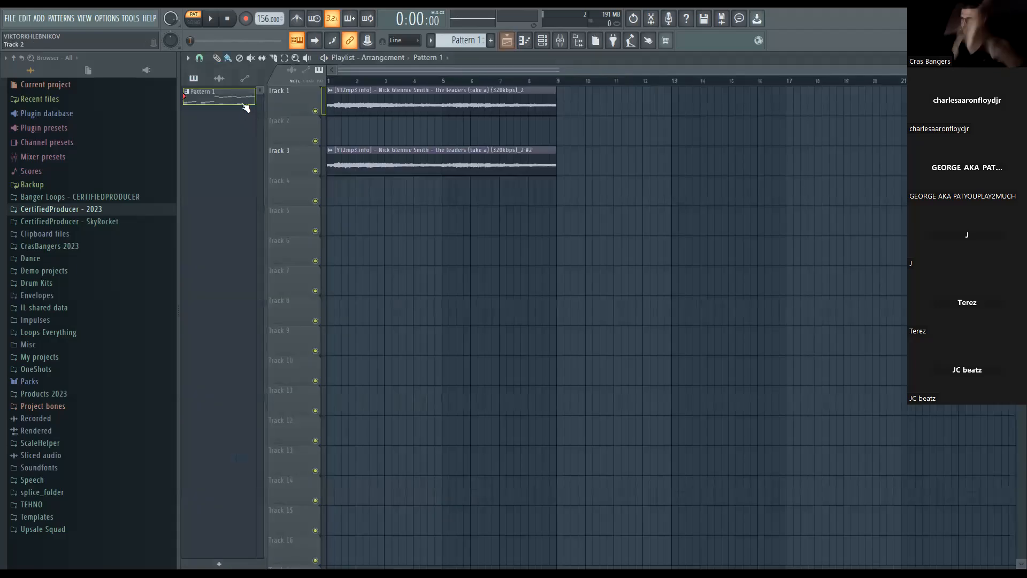
{"action": "right_click", "coordinate": [242, 102]}
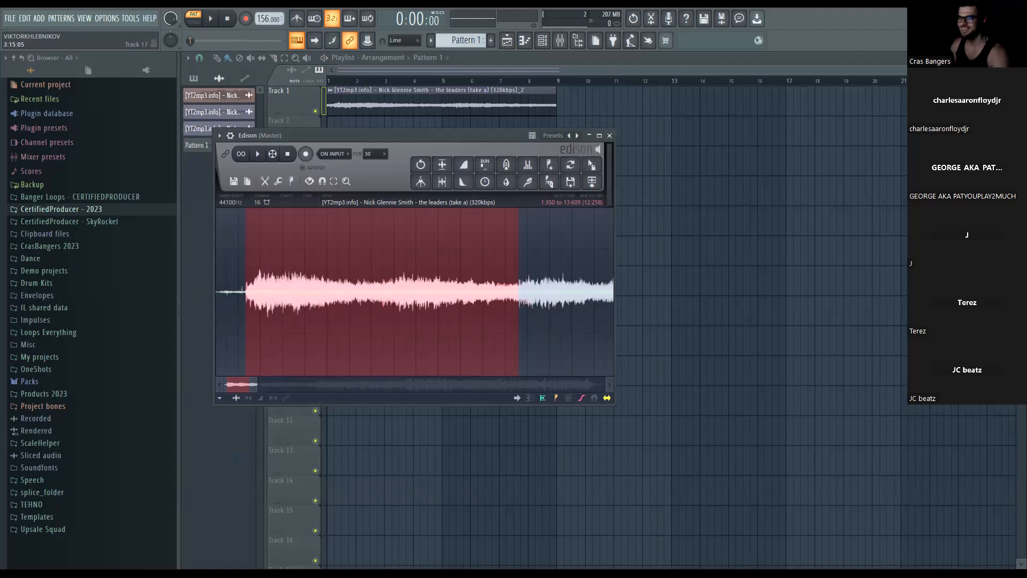
{"action": "key", "text": "Escape"}
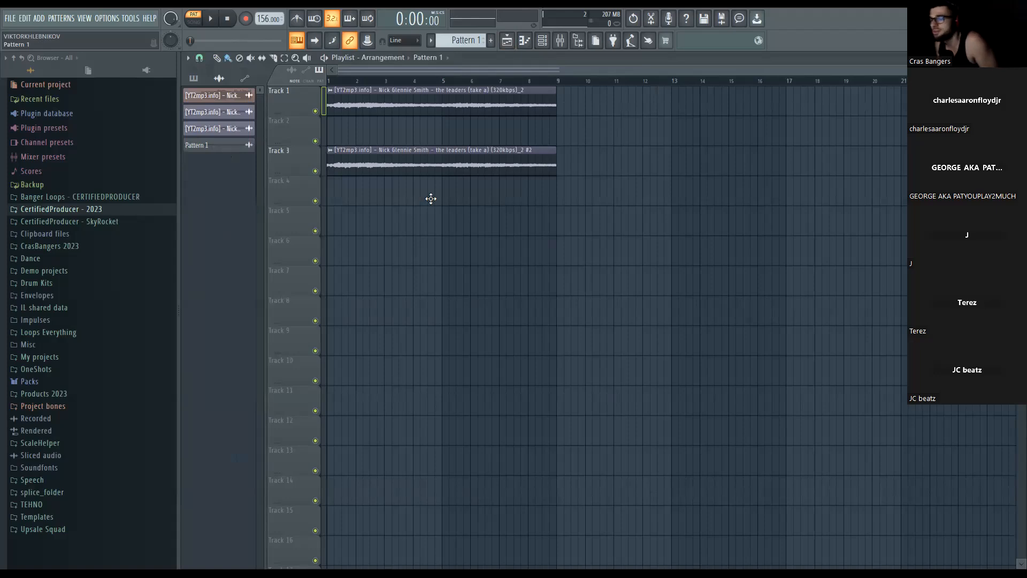
{"action": "right_click", "coordinate": [379, 164]}
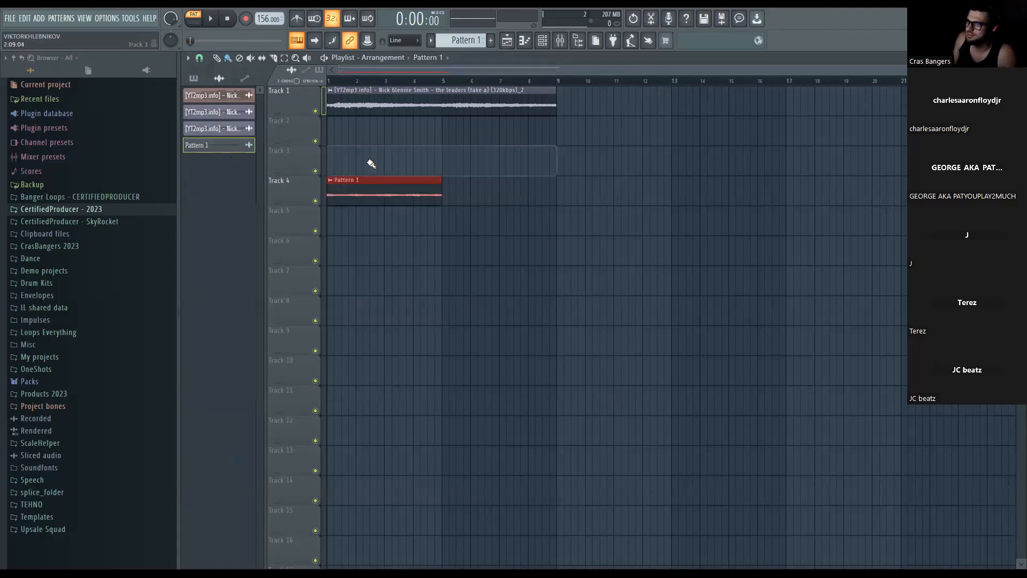
Switch playback to Song mode and solo Track 4 to hear the rendered Pattern 1 clip alone
{"action": "right_click", "coordinate": [316, 111]}
{"action": "key", "text": "space"}
{"action": "left_click", "coordinate": [194, 21]}
{"action": "key", "text": "space"}
{"action": "right_click", "coordinate": [309, 200]}
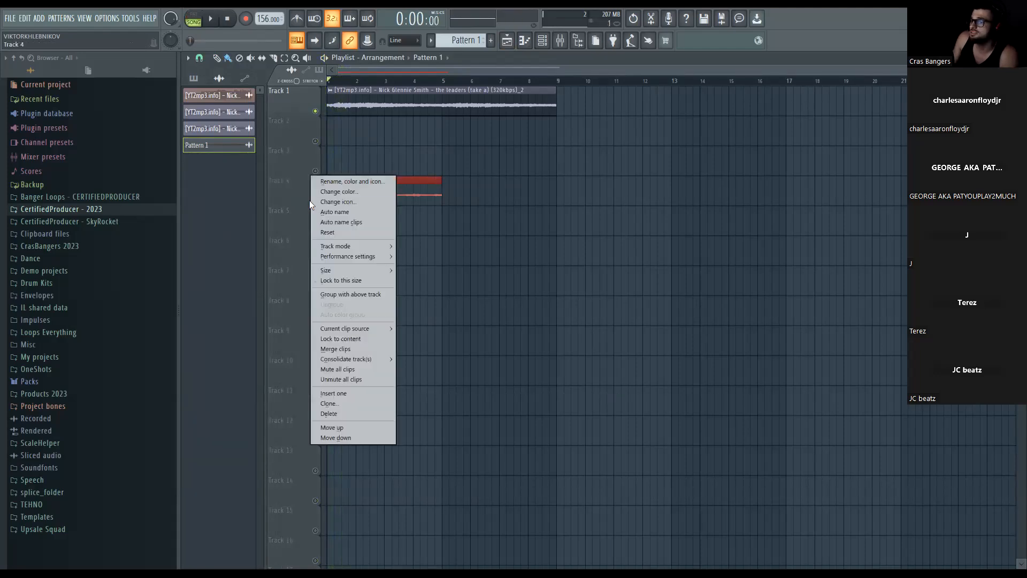
{"action": "key", "text": "Escape"}
{"action": "right_click", "coordinate": [316, 201]}
{"action": "key", "text": "space"}
Normalize the Pattern 1 audio clip and route it to mixer Insert 4
{"action": "double_click", "coordinate": [411, 196]}
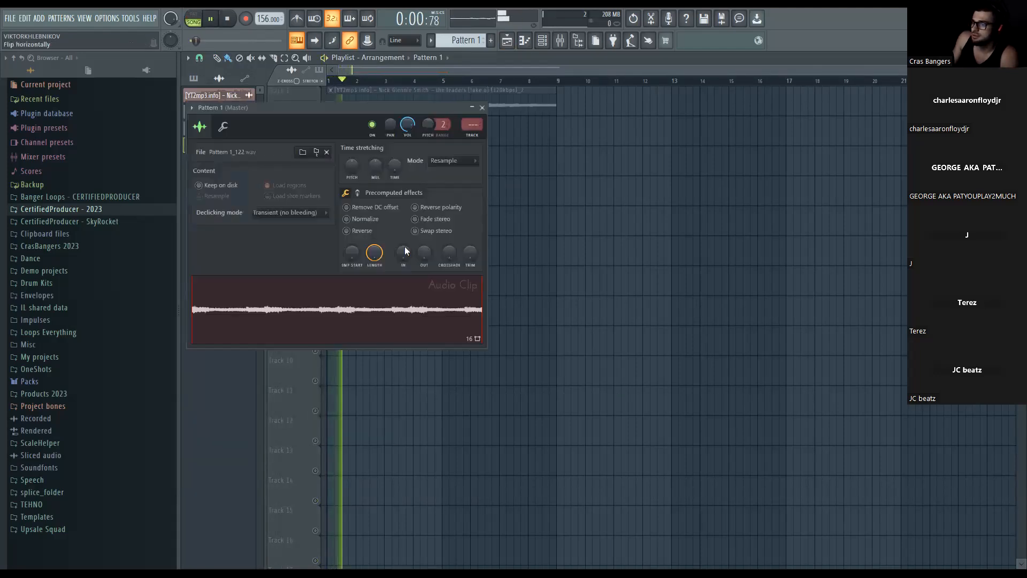
{"action": "key", "text": "space"}
{"action": "left_click", "coordinate": [367, 220]}
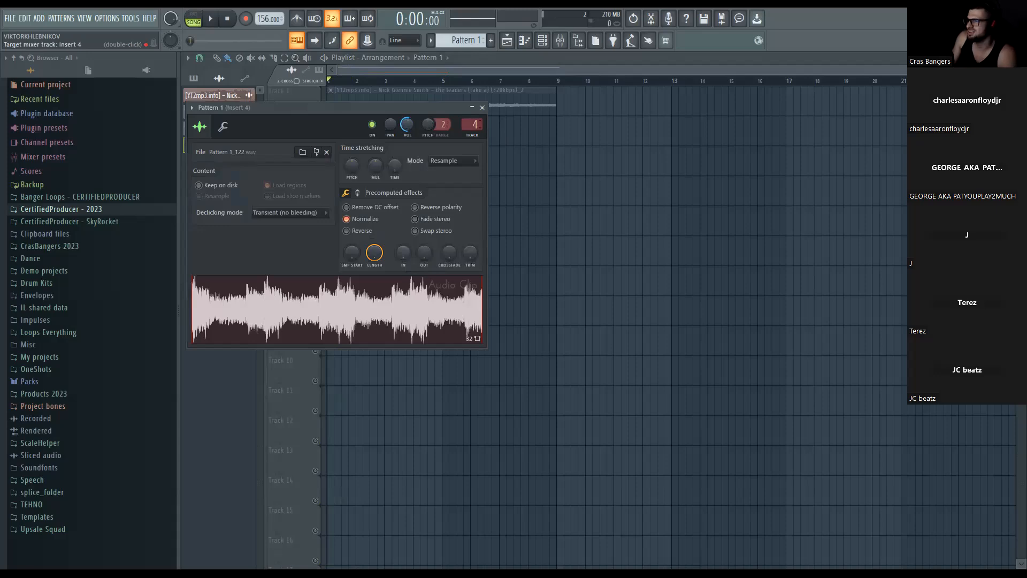
{"action": "key", "text": "Escape"}
Move the Pattern 1 audio clip from Track 4 to Track 2 and solo Track 2
{"action": "scroll", "coordinate": [440, 189], "scroll_direction": "up", "scroll_amount": 4}
{"action": "left_click_drag", "start_coordinate": [367, 155], "coordinate": [373, 132]}
{"action": "scroll", "coordinate": [375, 129], "scroll_direction": "up", "scroll_amount": 2}
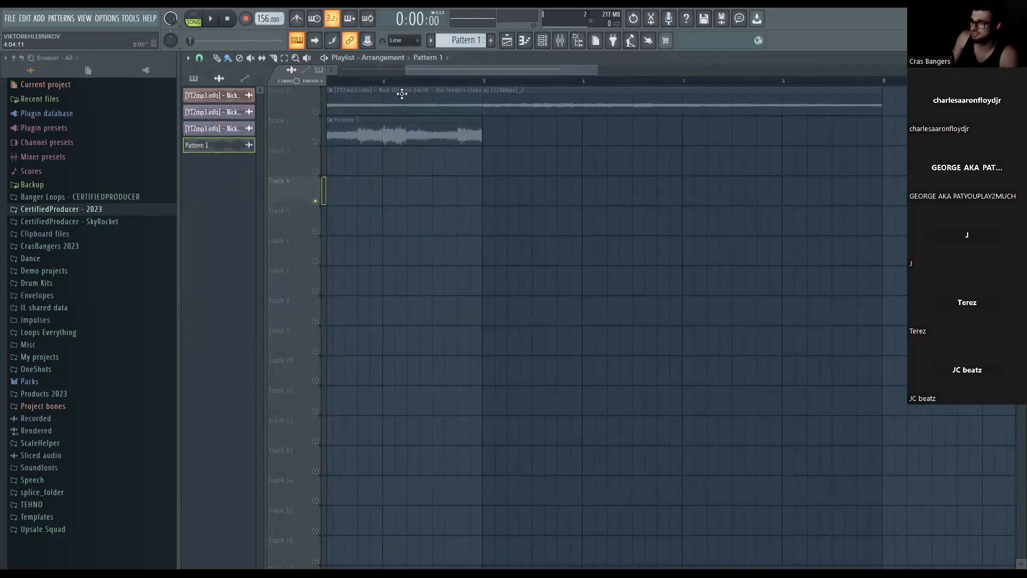
{"action": "left_click_drag", "start_coordinate": [448, 71], "coordinate": [256, 90]}
{"action": "right_click", "coordinate": [315, 141]}
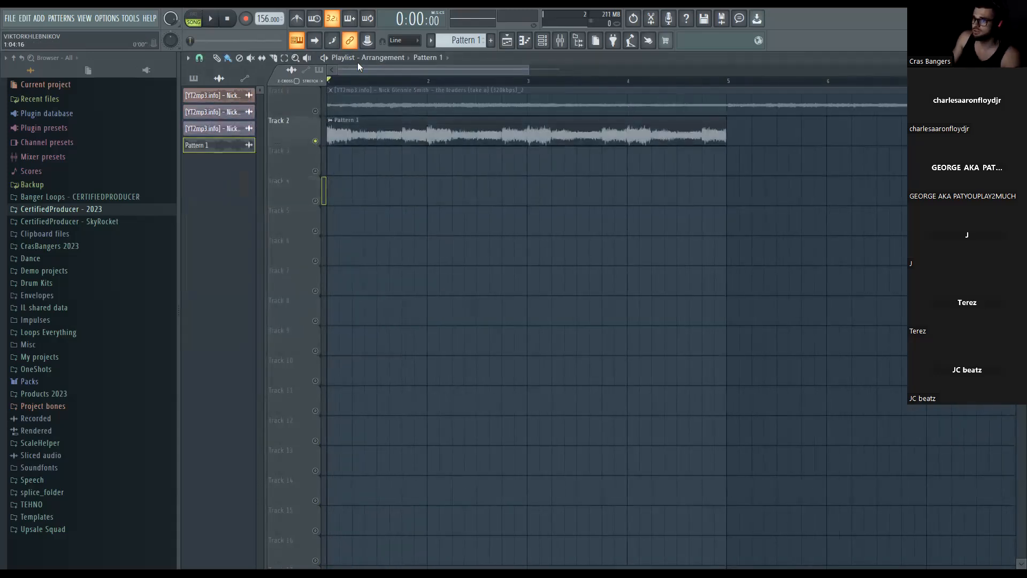
Reverse the Pattern 1 audio clip on Track 2 and listen to the reversed sample
{"action": "double_click", "coordinate": [345, 128]}
{"action": "left_click", "coordinate": [364, 233]}
{"action": "key", "text": "Escape"}
{"action": "key", "text": "space"}
{"action": "scroll", "coordinate": [492, 281], "scroll_direction": "down", "scroll_amount": 3}
{"action": "double_click", "coordinate": [419, 139]}
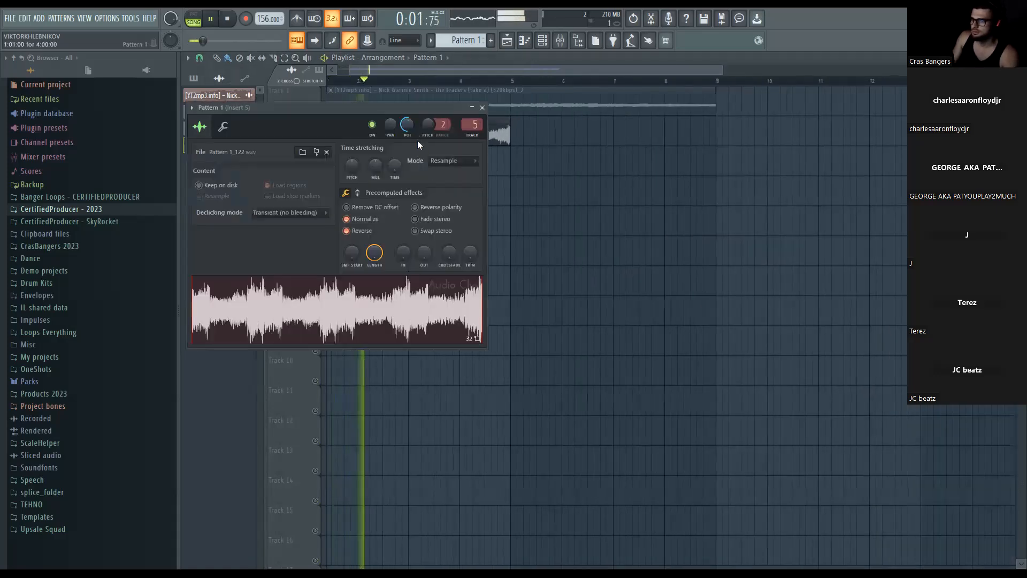
{"action": "key", "text": "Escape"}
{"action": "scroll", "coordinate": [449, 217], "scroll_direction": "down", "scroll_amount": 2}
{"action": "scroll", "coordinate": [424, 123], "scroll_direction": "up", "scroll_amount": 1}
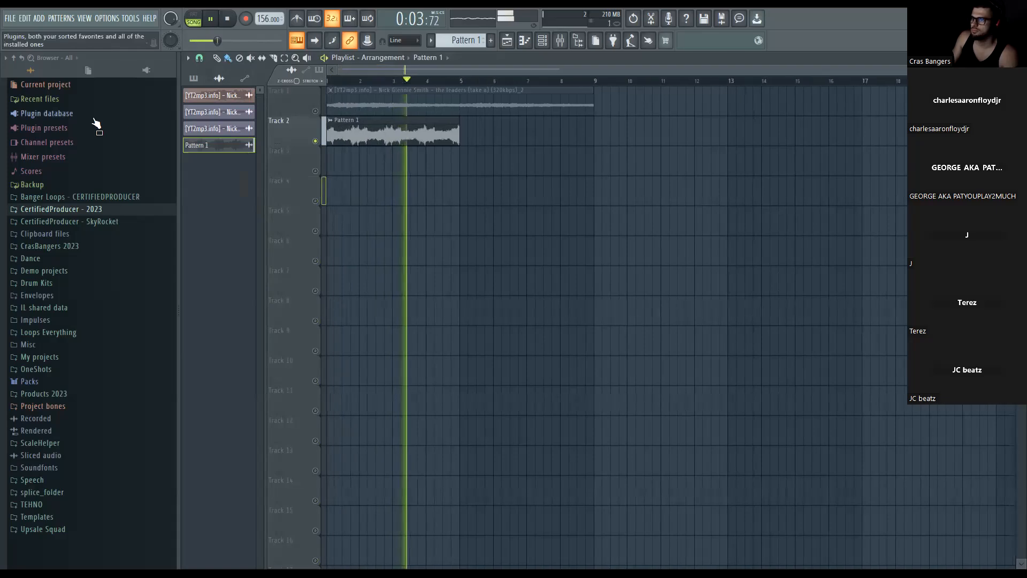
{"action": "key", "text": "space"}
Try shortening the Pattern 1 clip to two bars, play it, and restore its four-bar length
{"action": "scroll", "coordinate": [345, 115], "scroll_direction": "down", "scroll_amount": 1}
{"action": "scroll", "coordinate": [460, 107], "scroll_direction": "up", "scroll_amount": 2}
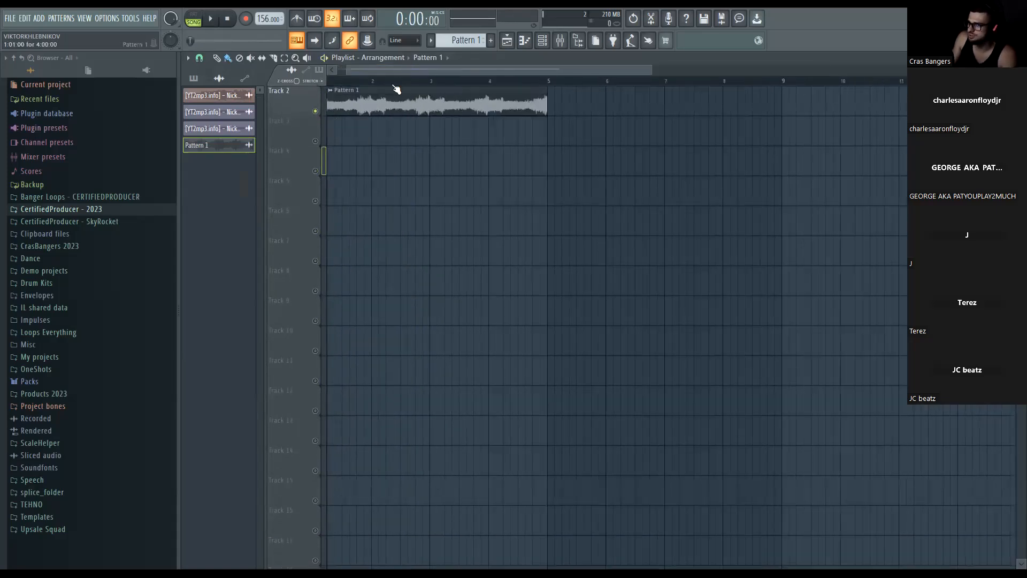
{"action": "scroll", "coordinate": [570, 136], "scroll_direction": "up", "scroll_amount": 1}
{"action": "left_click_drag", "start_coordinate": [576, 138], "coordinate": [454, 140]}
{"action": "key", "text": "space"}
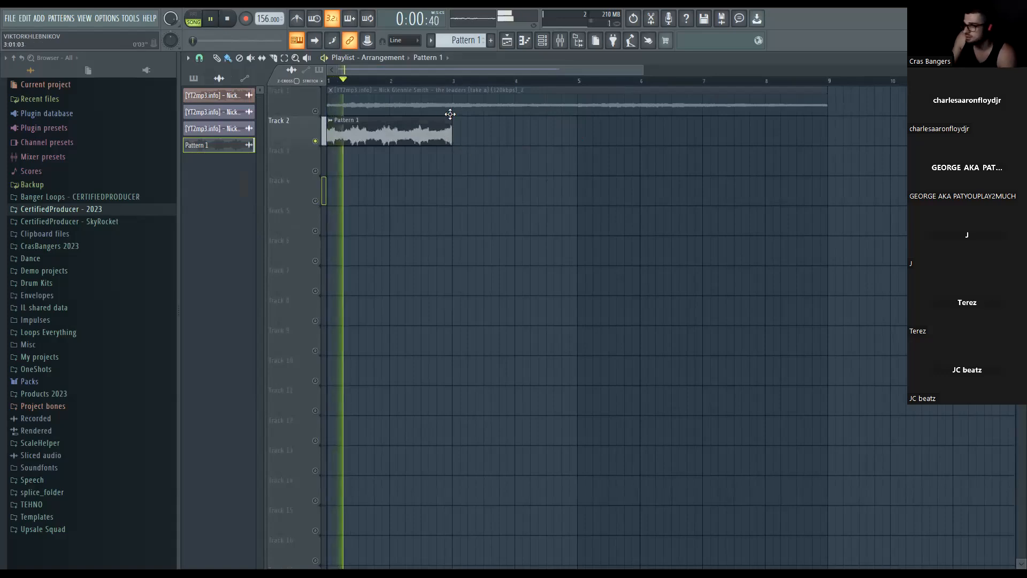
{"action": "key", "text": "space"}
{"action": "left_click_drag", "start_coordinate": [448, 133], "coordinate": [576, 136]}
Set the Pattern 1 audio clip's declicking mode to Smooth (bleeding)
{"action": "double_click", "coordinate": [467, 140]}
{"action": "left_click", "coordinate": [300, 213]}
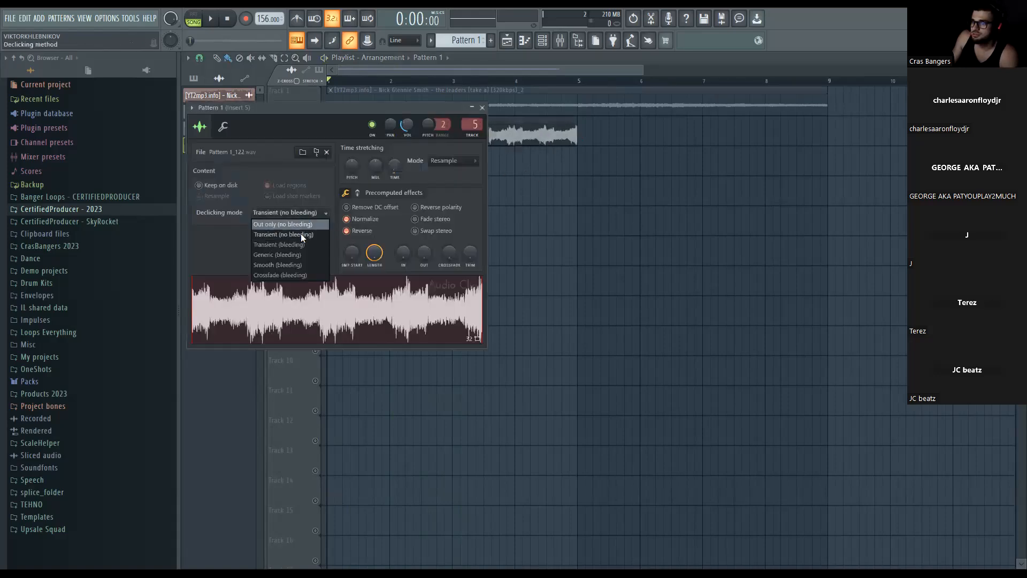
{"action": "left_click", "coordinate": [288, 266]}
Try shifting the Pattern 1 clip's pitch by -1200 cents, listen to it, and reset the pitch
{"action": "left_click_drag", "start_coordinate": [349, 170], "coordinate": [368, 174]}
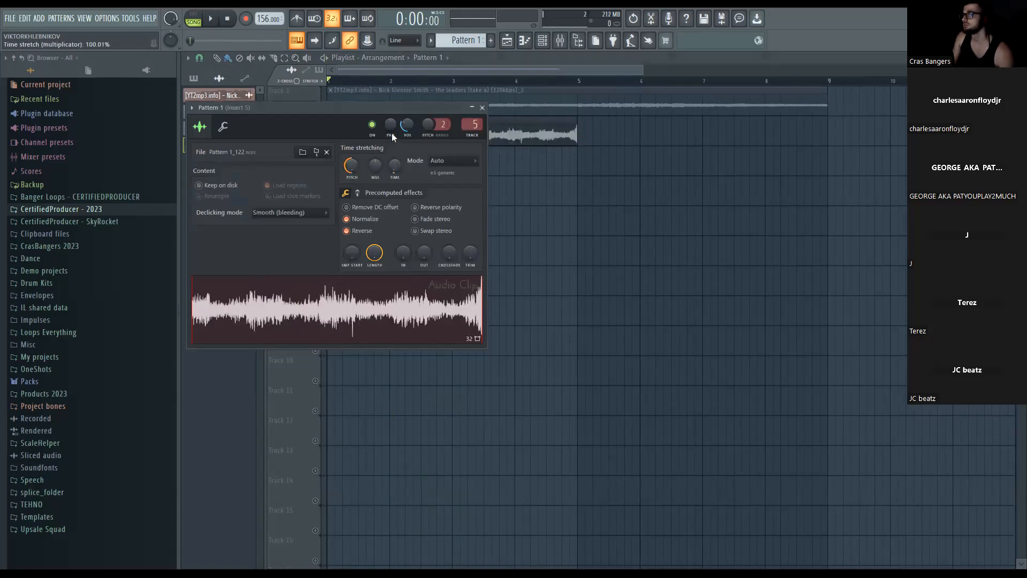
{"action": "key", "text": "Escape"}
{"action": "key", "text": "space"}
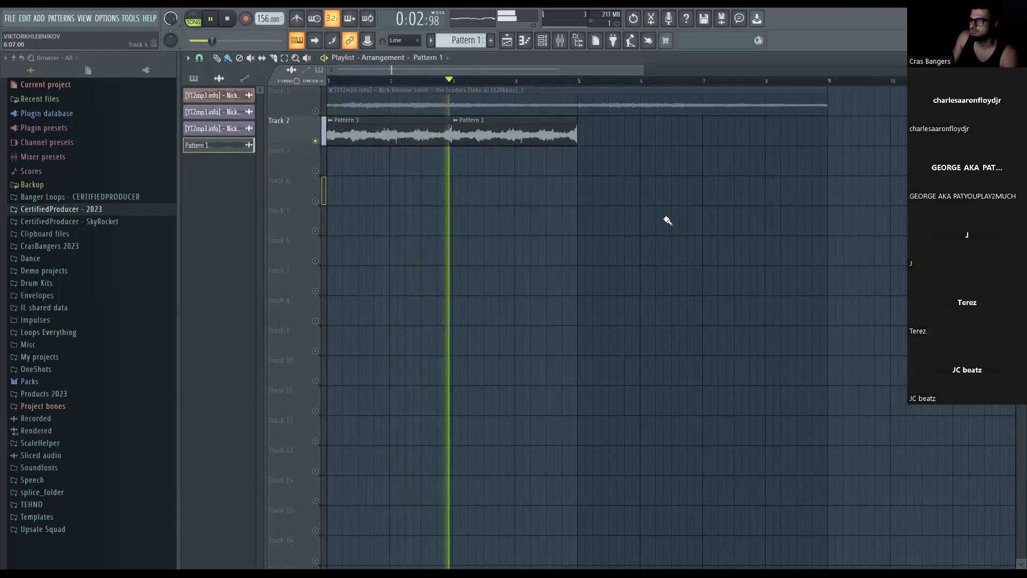
{"action": "double_click", "coordinate": [539, 144]}
{"action": "key", "text": "space"}
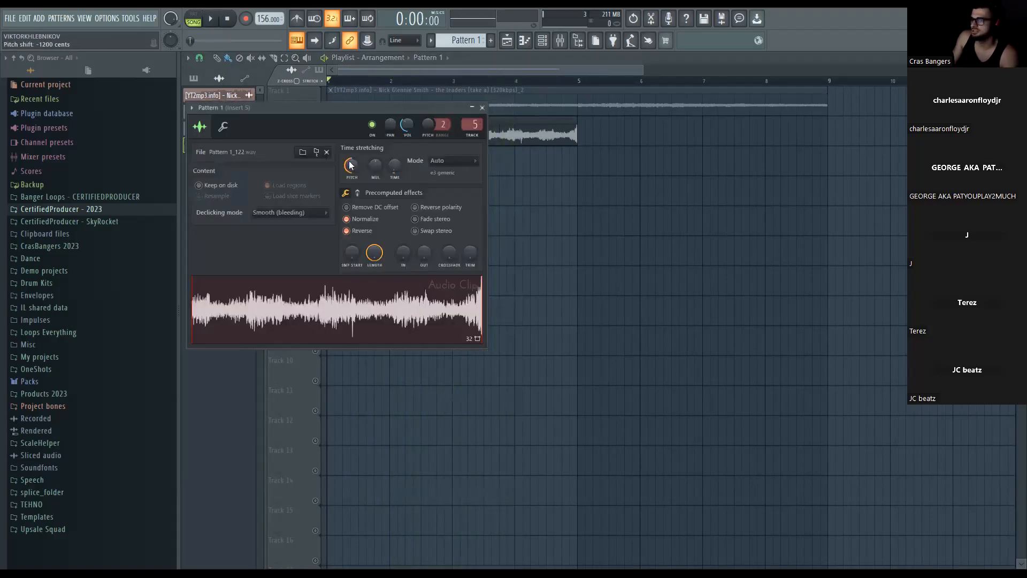
{"action": "right_click", "coordinate": [351, 165]}
{"action": "left_click", "coordinate": [359, 170]}
{"action": "key", "text": "Escape"}
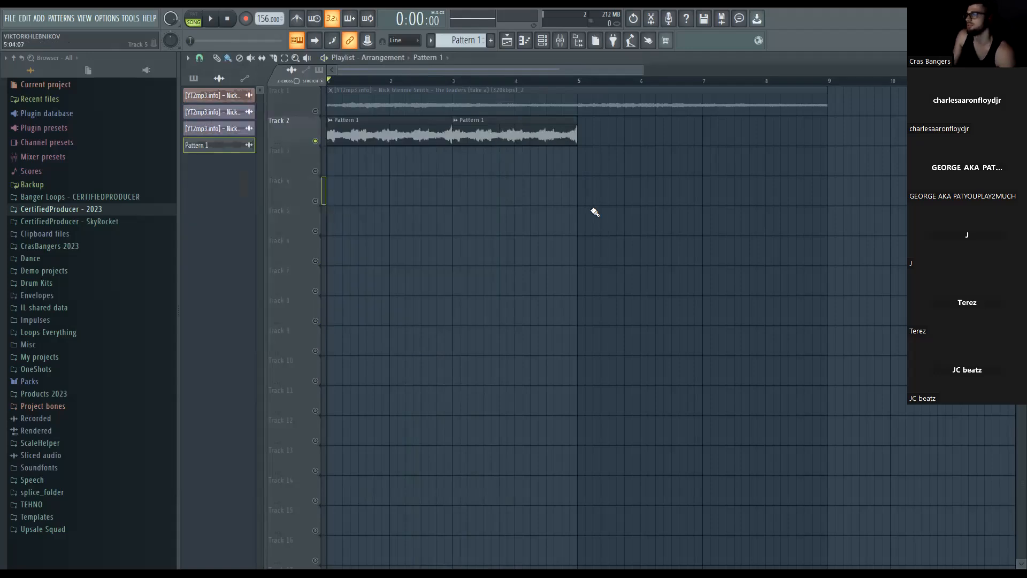
Load HalfTime in the first effect slot of mixer Insert 5, set its loop to 1/4, and play the clip
{"action": "left_click", "coordinate": [562, 41]}
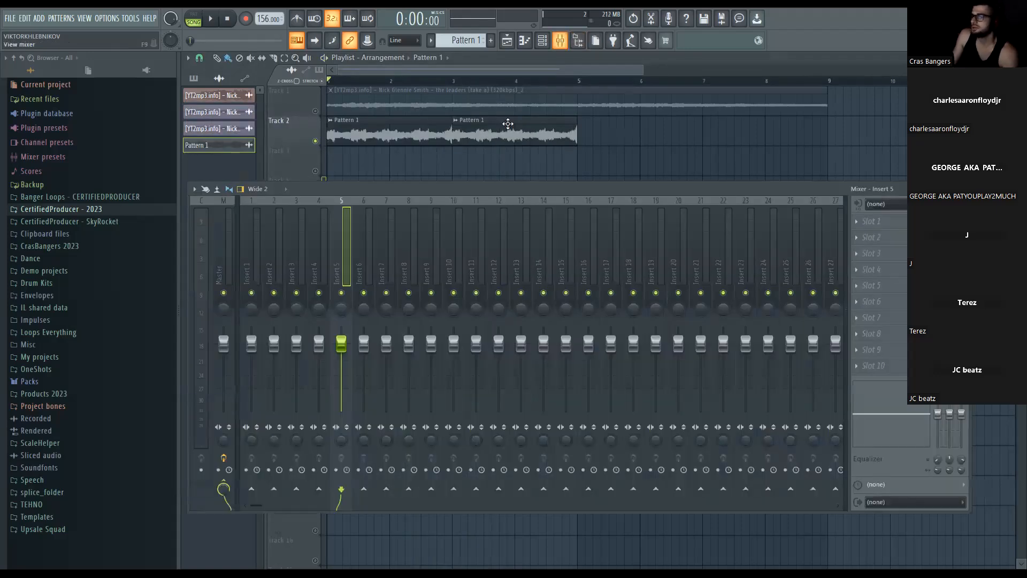
{"action": "left_click", "coordinate": [858, 230]}
{"action": "left_click", "coordinate": [633, 35]}
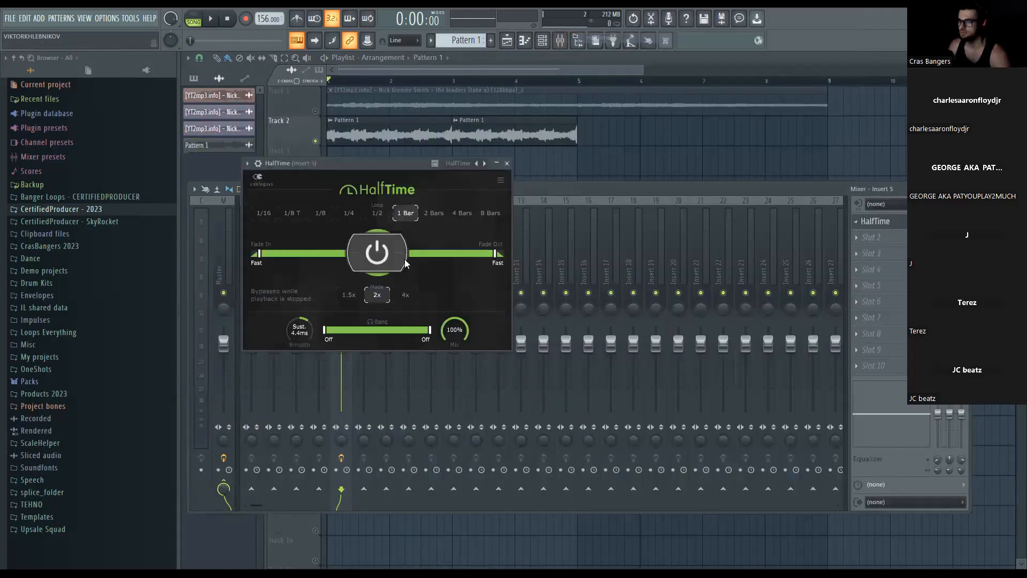
{"action": "left_click", "coordinate": [347, 214]}
{"action": "right_click", "coordinate": [782, 120]}
{"action": "key", "text": "space"}
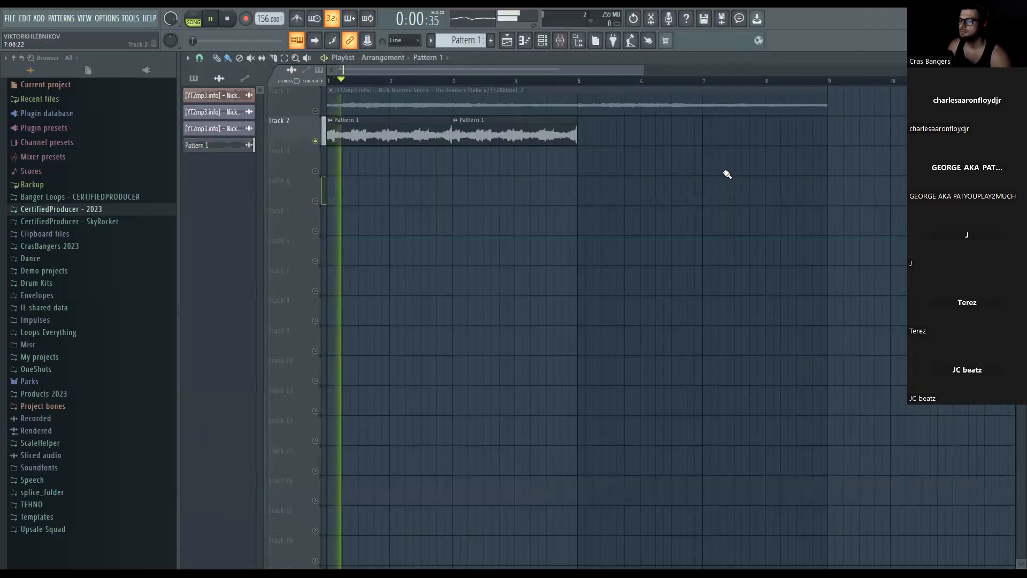
Listen to the Pattern 1 clip with HalfTime while checking its clip settings and the mixer
{"action": "double_click", "coordinate": [537, 131]}
{"action": "key", "text": "space"}
{"action": "key", "text": "space"}
{"action": "left_click", "coordinate": [559, 44]}
{"action": "key", "text": "F12"}
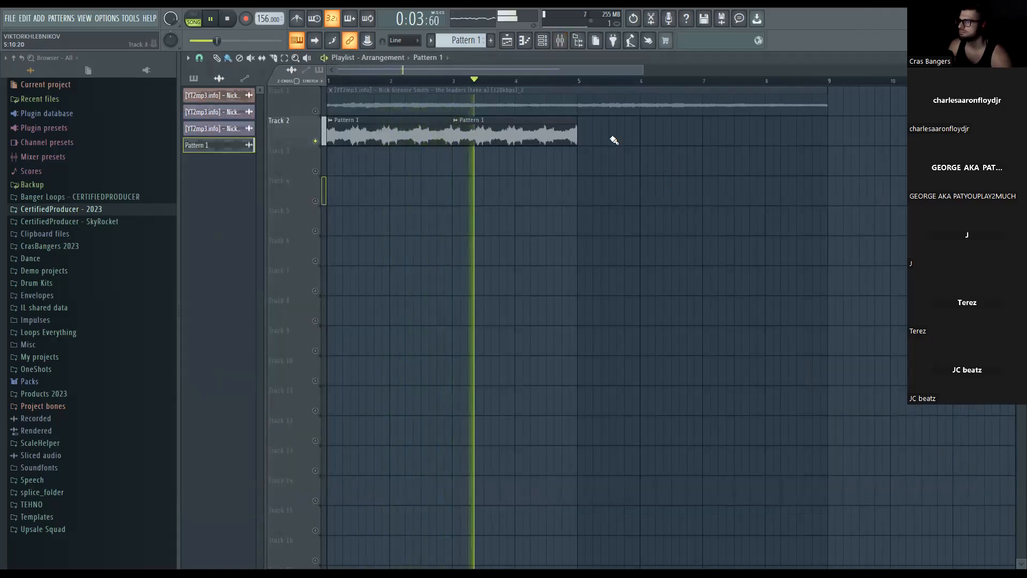
Try shifting the Pattern 1 clip's pitch by +300 cents and listen to it
{"action": "double_click", "coordinate": [562, 140]}
{"action": "key", "text": "space"}
{"action": "left_click_drag", "start_coordinate": [354, 167], "coordinate": [354, 168]}
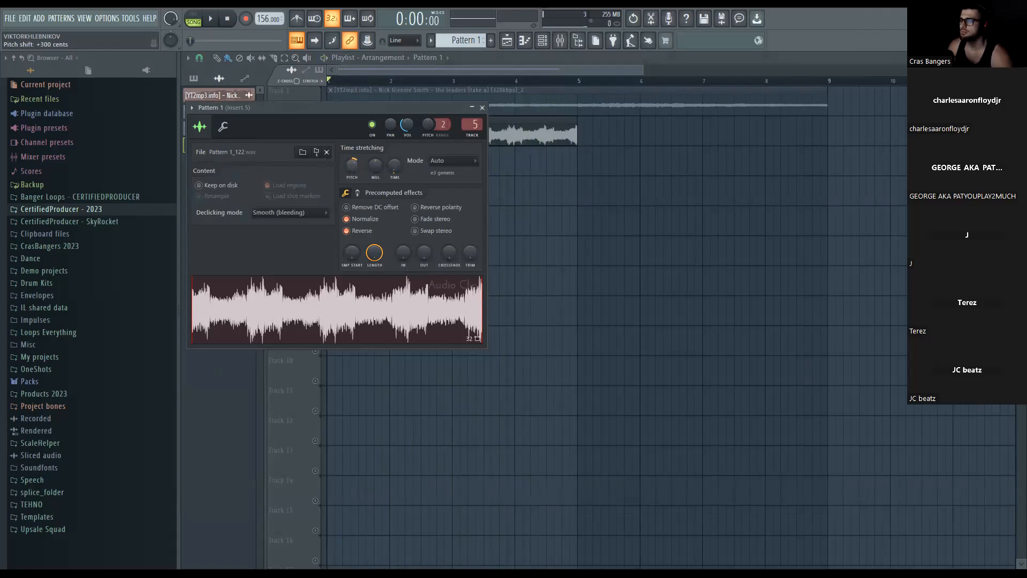
{"action": "key", "text": "space"}
{"action": "key", "text": "Escape"}
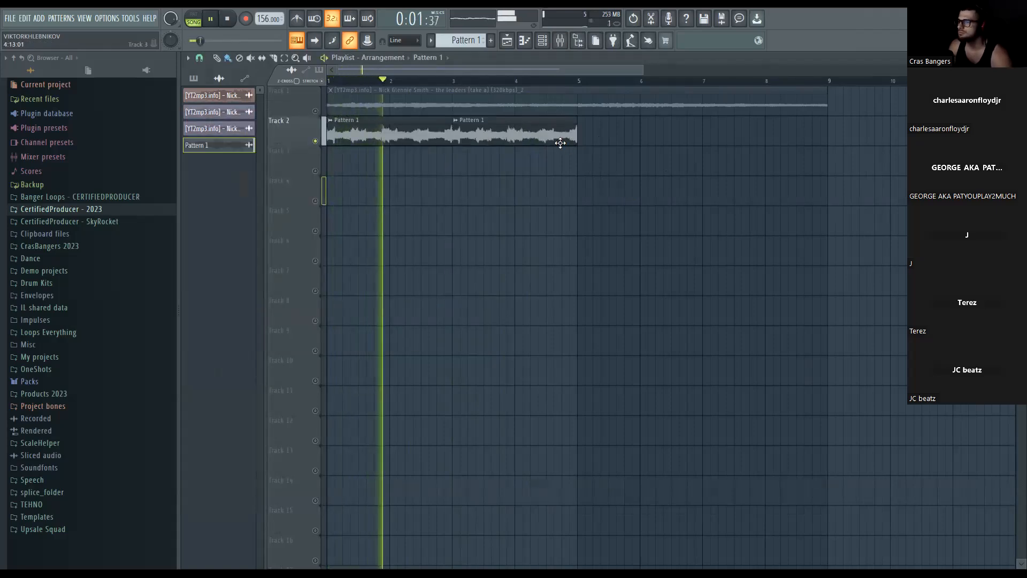
Check the HalfTime slot of Insert 5 in the mixer and play the arrangement
{"action": "key", "text": "space"}
{"action": "key", "text": "F9"}
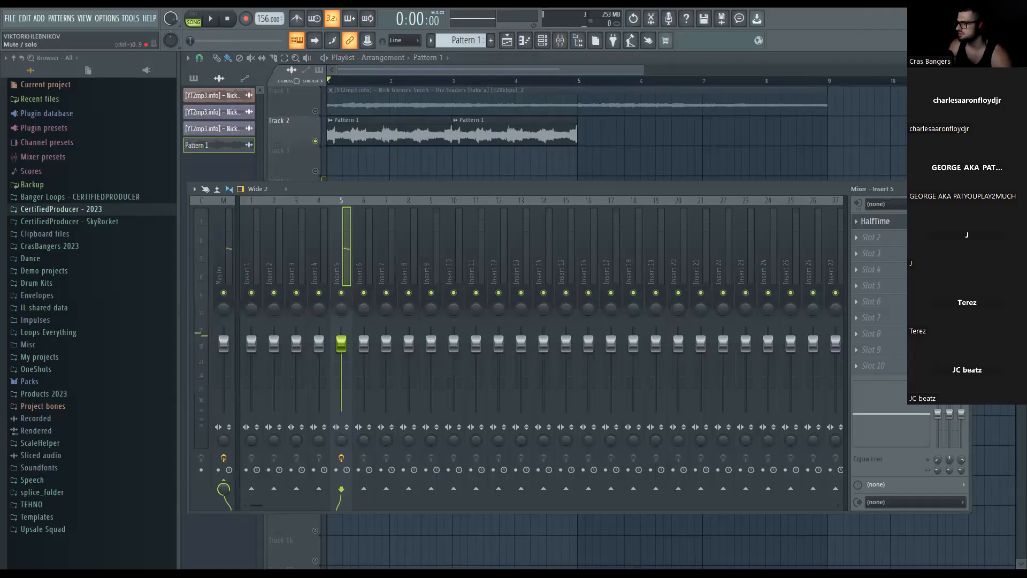
{"action": "key", "text": "space"}
{"action": "key", "text": "F9"}
Reset the Pattern 1 clip's pitch shift to its default
{"action": "double_click", "coordinate": [389, 134]}
{"action": "right_click", "coordinate": [361, 164]}
{"action": "left_click", "coordinate": [368, 168]}
{"action": "key", "text": "Escape"}
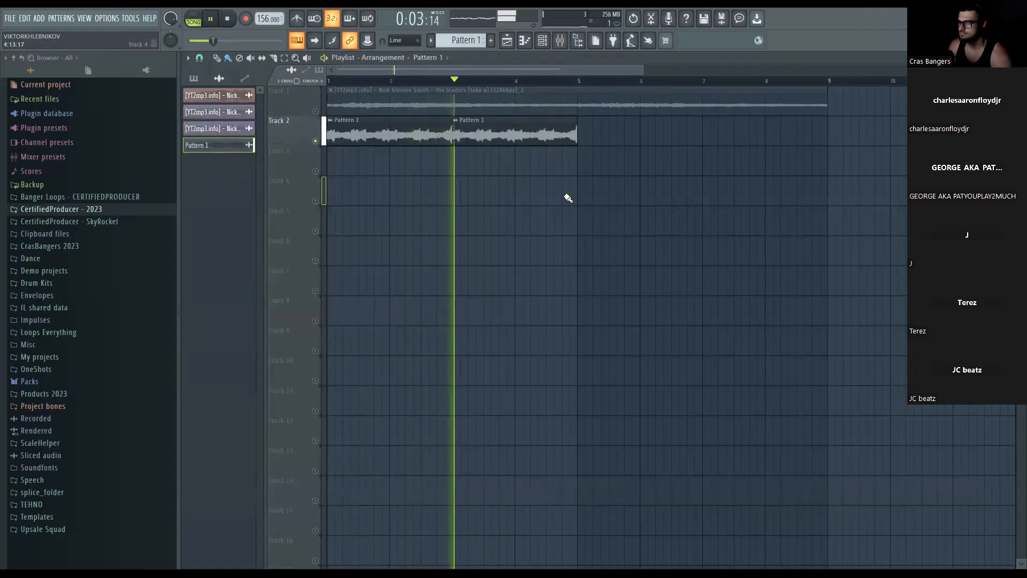
Duplicate the two Pattern 1 clips on Track 2, and delete every copy except the first clip
{"action": "key", "text": "ctrl+a"}
{"action": "key", "text": "ctrl+b"}
{"action": "key", "text": "space"}
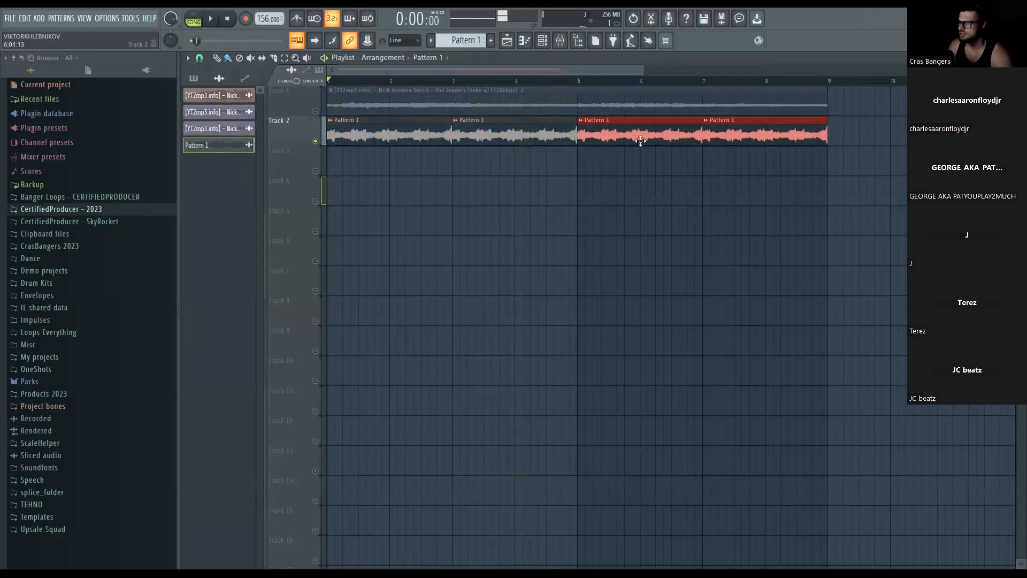
{"action": "right_click", "coordinate": [608, 133]}
{"action": "right_click", "coordinate": [558, 137]}
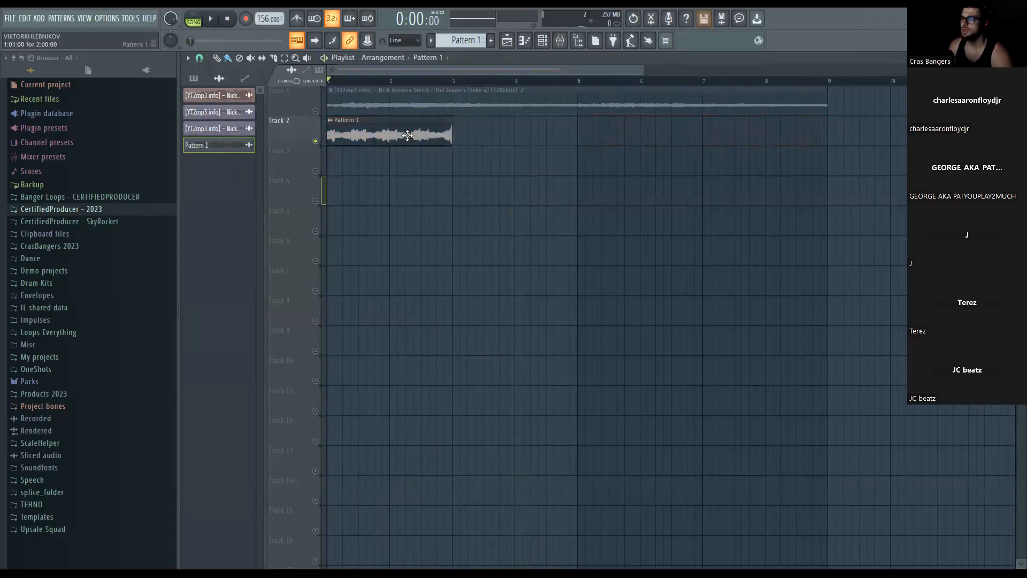
Reset the time stretch of the remaining Pattern 1 clip so it spans four bars, and play it
{"action": "double_click", "coordinate": [409, 132]}
{"action": "right_click", "coordinate": [398, 168]}
{"action": "left_click", "coordinate": [408, 175]}
{"action": "key", "text": "Escape"}
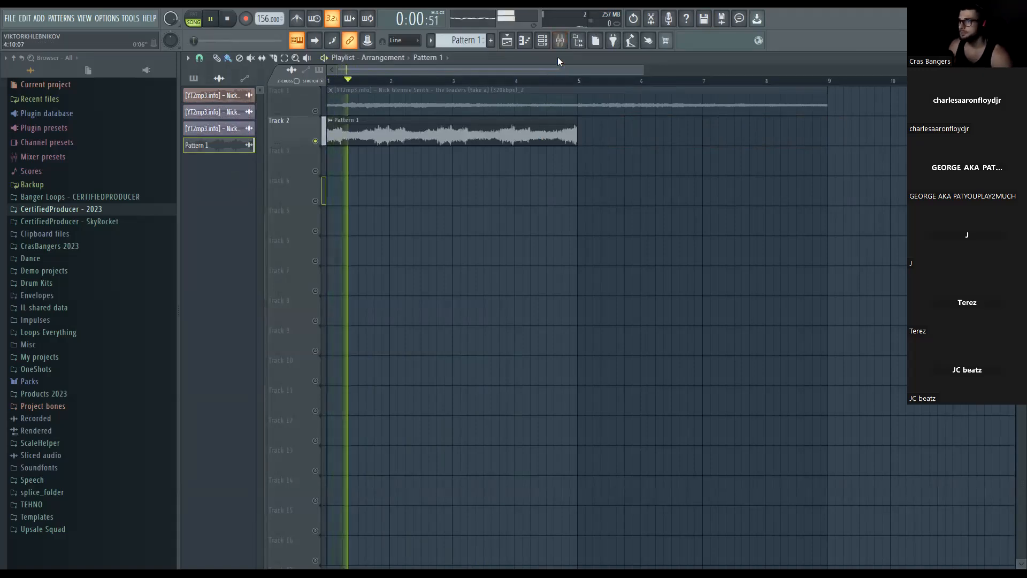
Lower the Insert 5 mixer fader slightly and play the Pattern 1 clip
{"action": "left_click", "coordinate": [560, 41]}
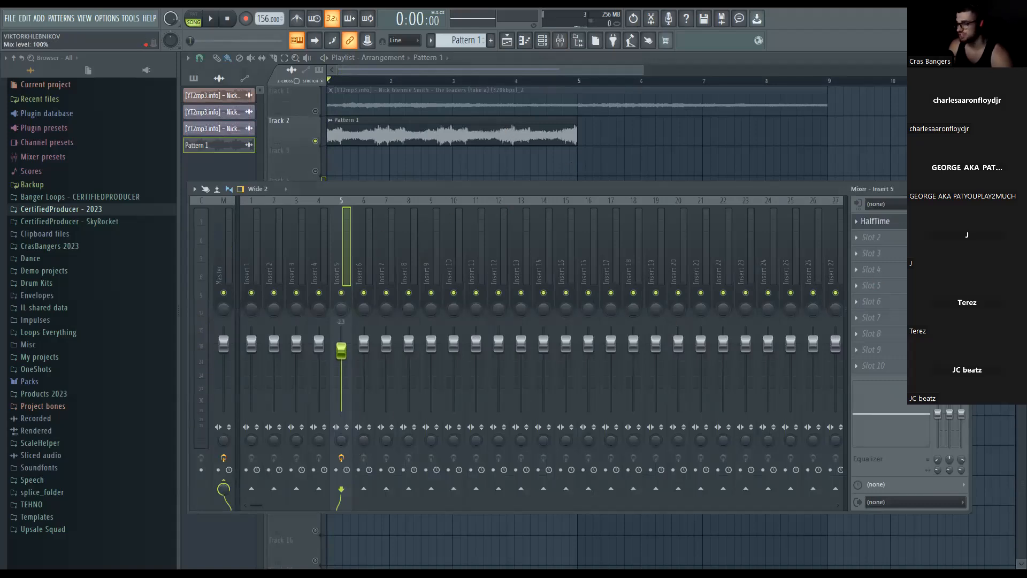
{"action": "key", "text": "space"}
{"action": "double_click", "coordinate": [529, 144]}
{"action": "right_click", "coordinate": [610, 167]}
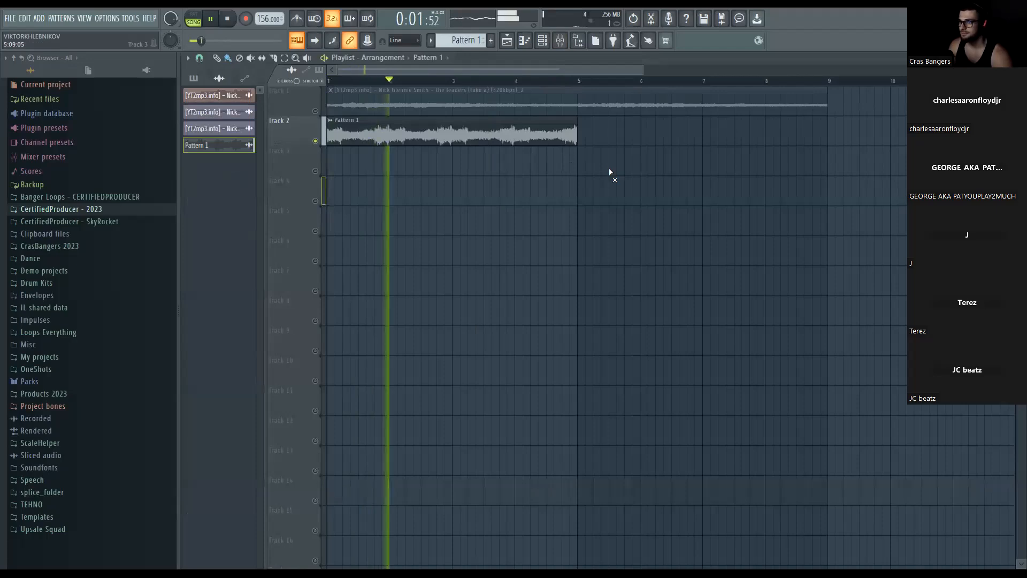
Unmute Track 1 and listen to the original sample together with the Pattern 1 clip
{"action": "left_click", "coordinate": [315, 111]}
{"action": "double_click", "coordinate": [481, 140]}
{"action": "left_click", "coordinate": [481, 107]}
{"action": "key", "text": "space"}
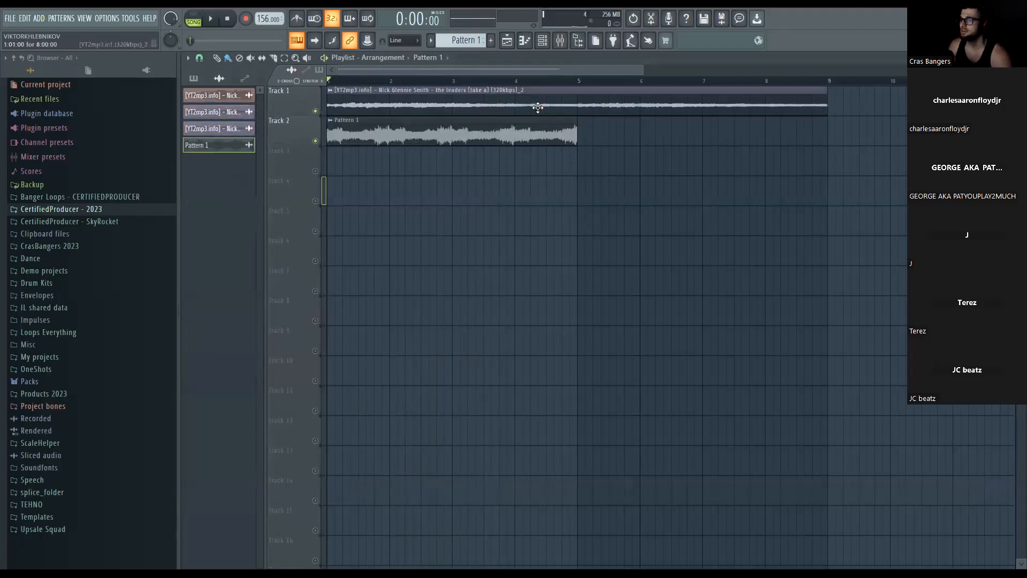
Try lowering the Pattern 1 clip's pitch, listen to it against Track 1, and reset the pitch
{"action": "double_click", "coordinate": [530, 124]}
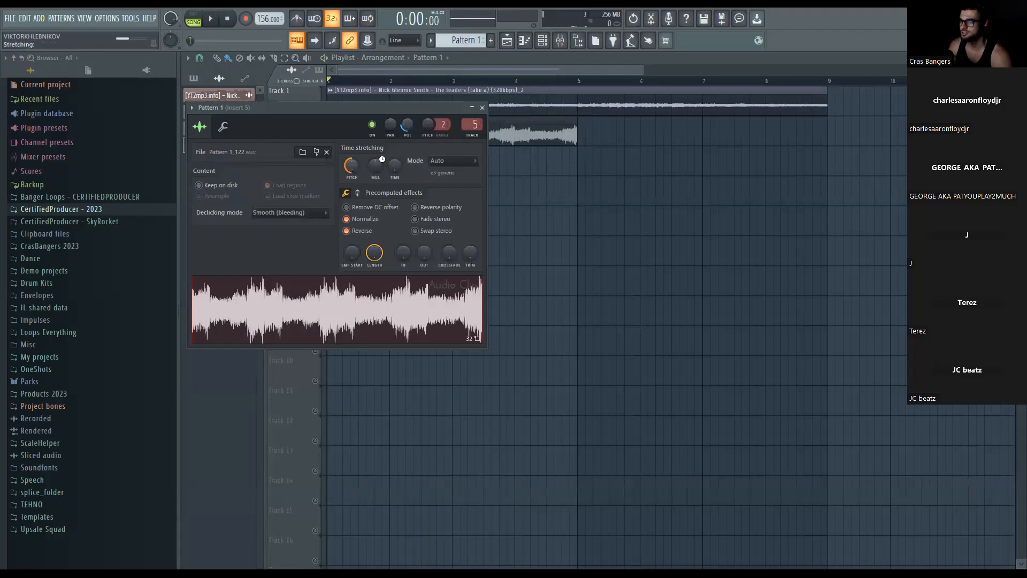
{"action": "left_click", "coordinate": [482, 108]}
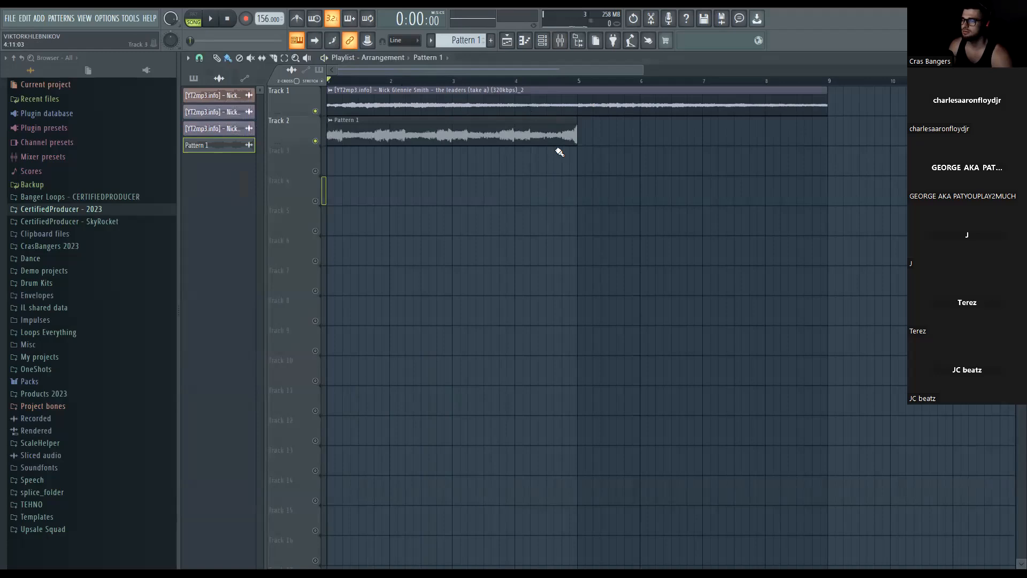
{"action": "key", "text": "space"}
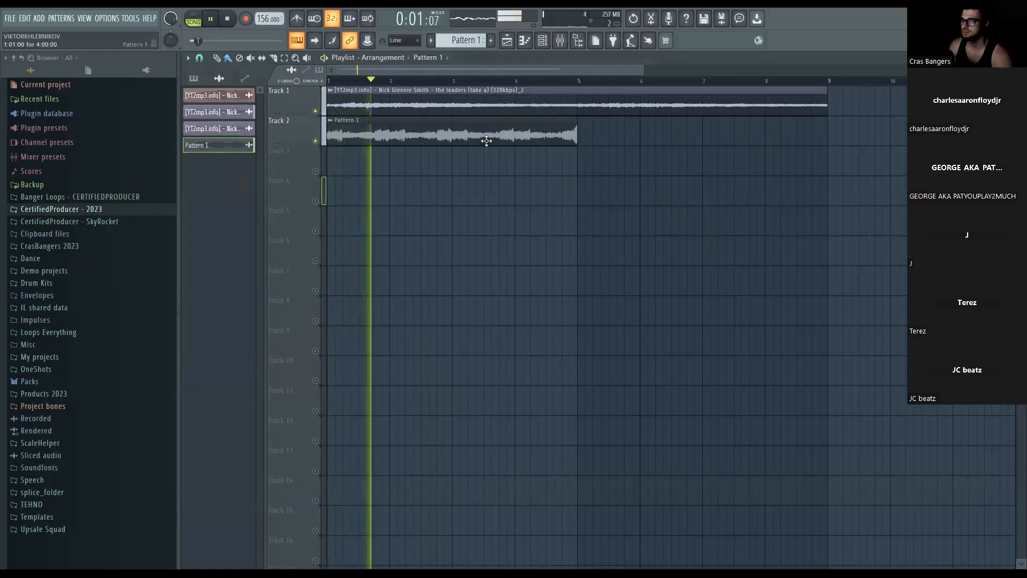
{"action": "double_click", "coordinate": [489, 140]}
{"action": "left_click", "coordinate": [482, 108]}
{"action": "key", "text": "space"}
{"action": "double_click", "coordinate": [382, 139]}
{"action": "right_click", "coordinate": [352, 168]}
{"action": "left_click", "coordinate": [365, 177]}
{"action": "left_click", "coordinate": [482, 107]}
Play Tracks 1 and 2 together with the Pattern 1 clip settings open, and close the settings
{"action": "double_click", "coordinate": [404, 142]}
{"action": "key", "text": "space"}
{"action": "left_click_drag", "start_coordinate": [455, 109], "coordinate": [477, 210]}
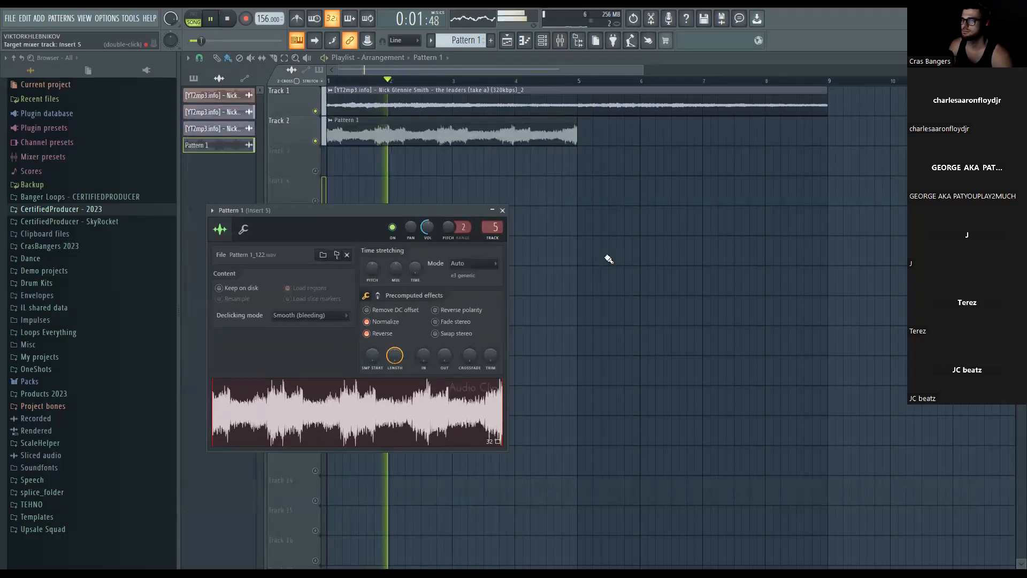
{"action": "left_click", "coordinate": [503, 210]}
{"action": "key", "text": "space"}
Solo Track 2 and open the Pattern 1 clip's settings
{"action": "left_click", "coordinate": [315, 142]}
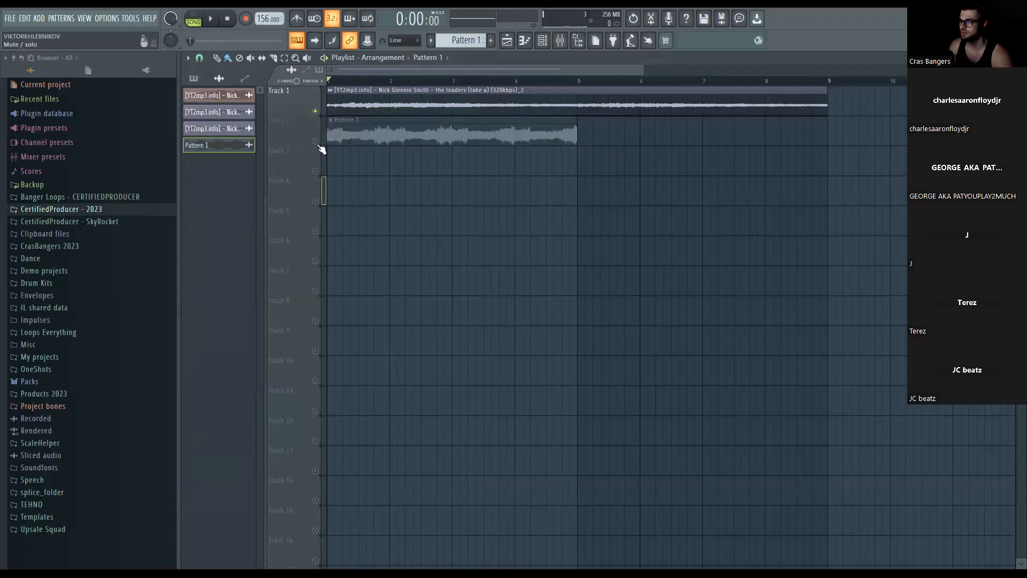
{"action": "left_click", "coordinate": [317, 143]}
{"action": "right_click", "coordinate": [318, 142]}
{"action": "double_click", "coordinate": [441, 140]}
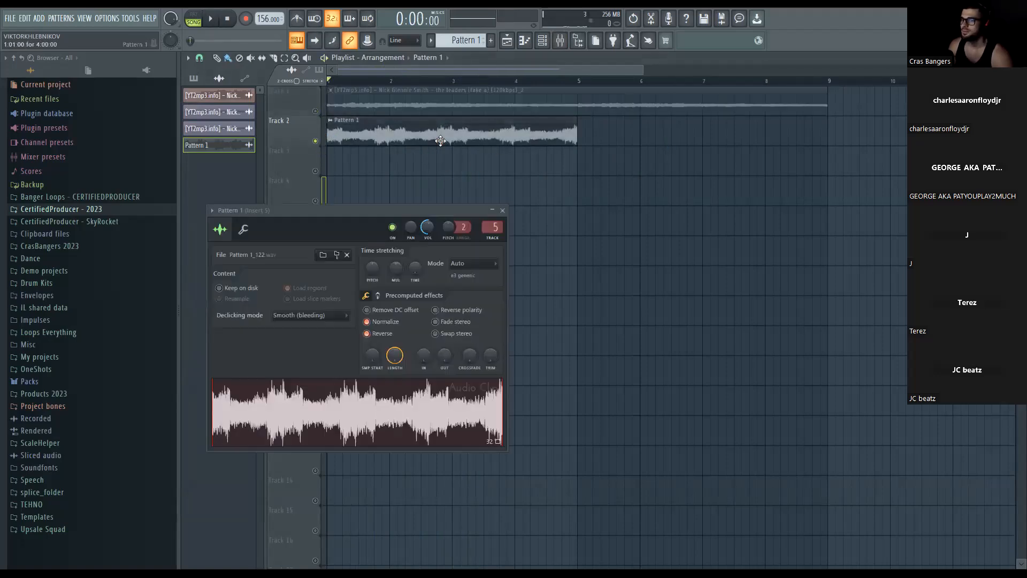
Load Crystalline in the second effect slot of Insert 5 and listen to its default preset
{"action": "left_click", "coordinate": [560, 42]}
{"action": "left_click", "coordinate": [857, 237]}
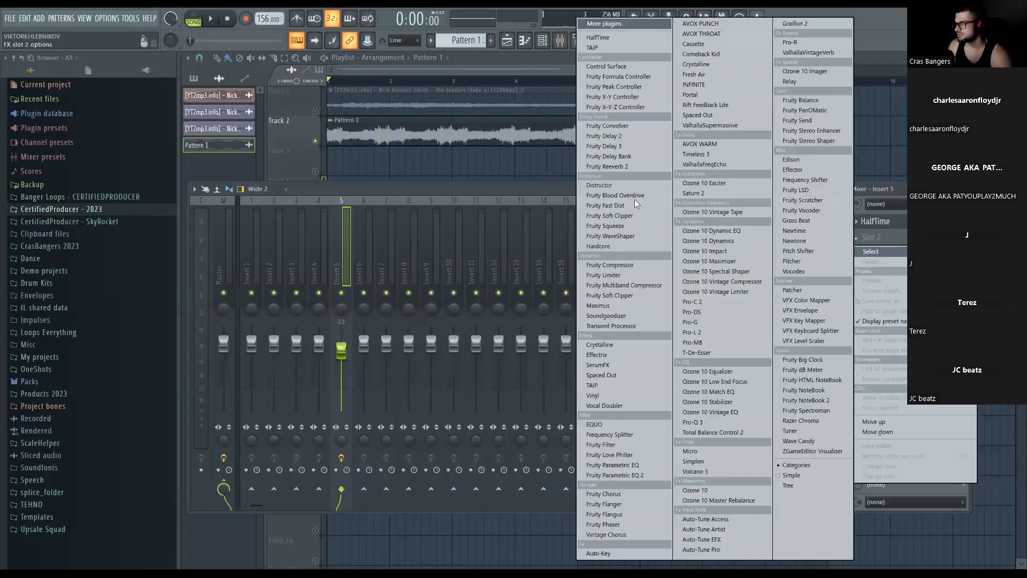
{"action": "left_click", "coordinate": [637, 344]}
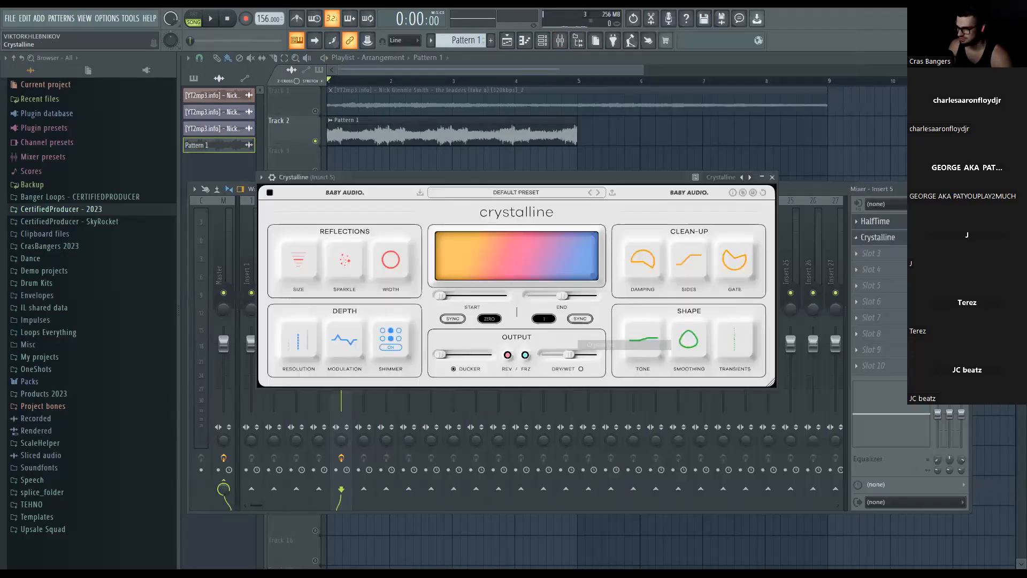
{"action": "key", "text": "space"}
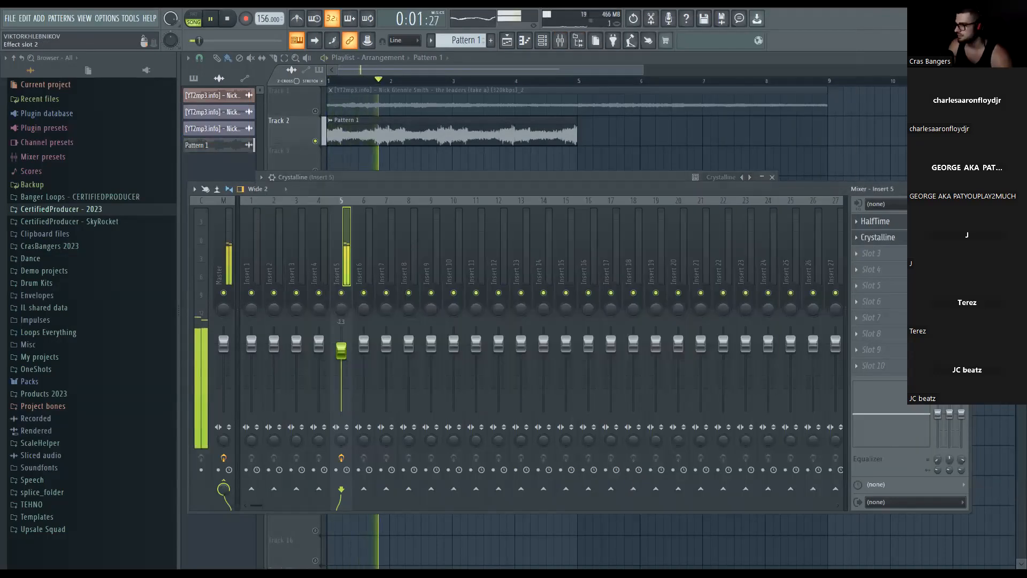
{"action": "key", "text": "space"}
Load Portal in the third effect slot of Insert 5 and play its Glitch preset Particle Glitch
{"action": "left_click", "coordinate": [872, 253]}
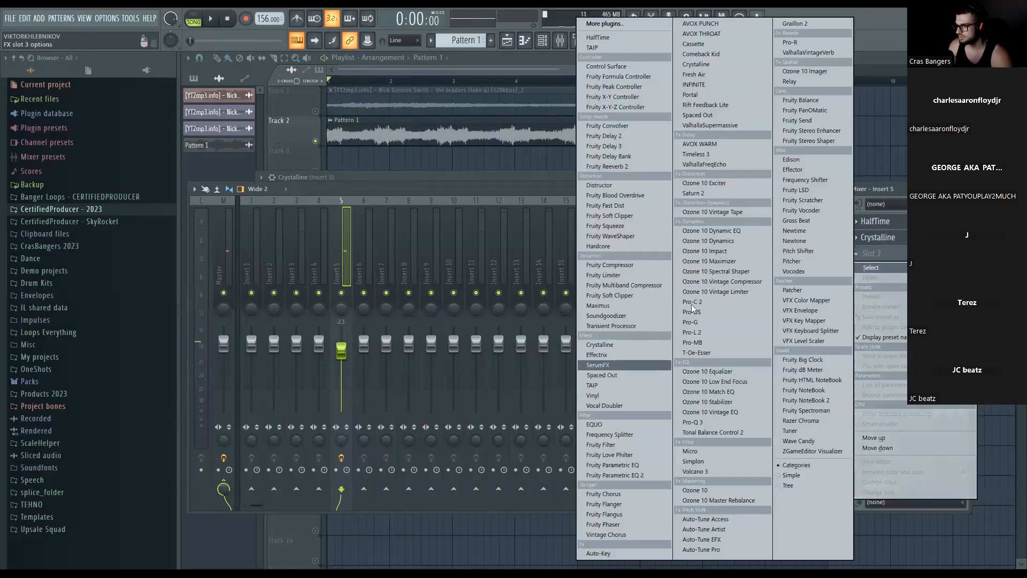
{"action": "left_click", "coordinate": [729, 94]}
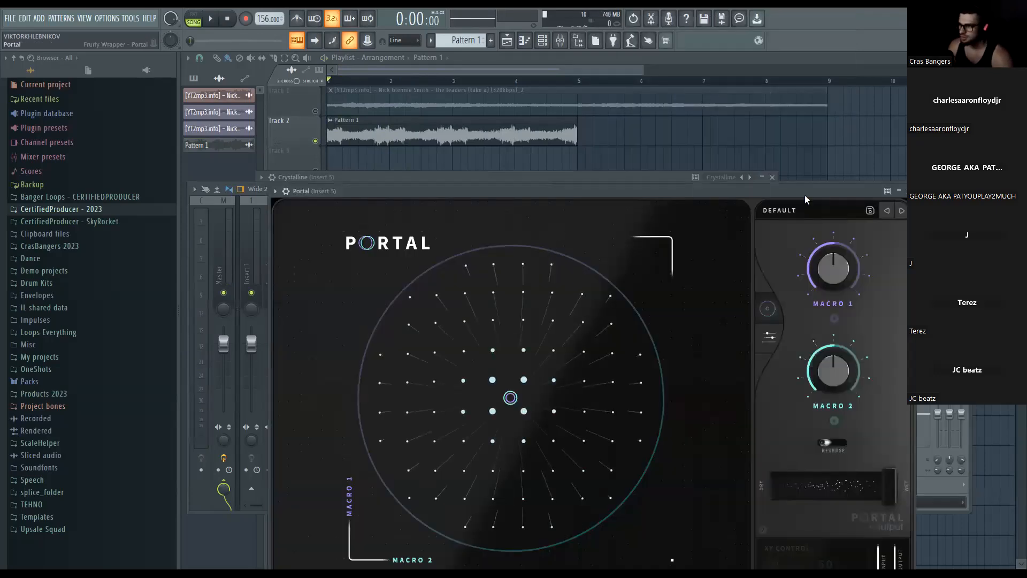
{"action": "left_click", "coordinate": [798, 212]}
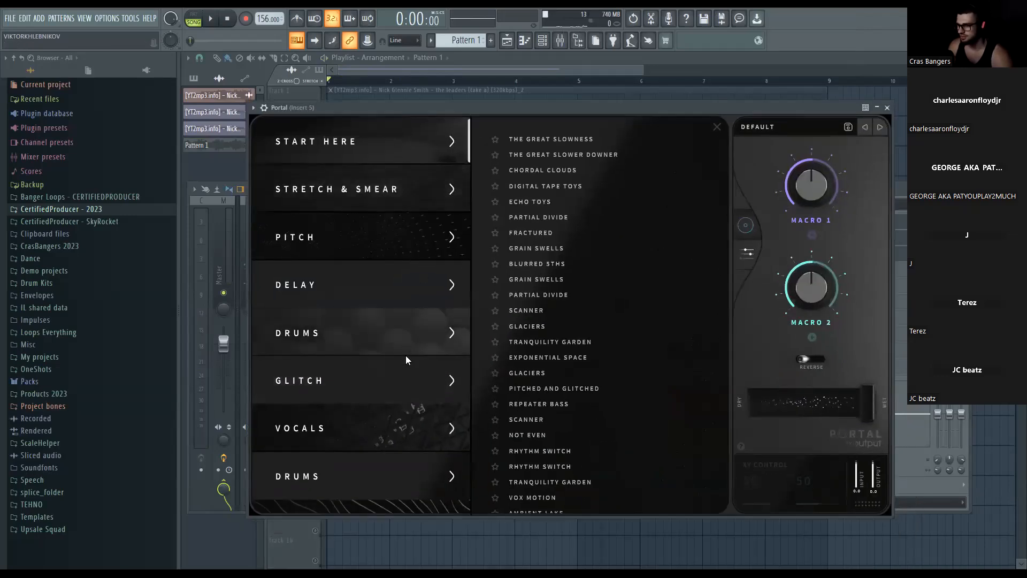
{"action": "left_click", "coordinate": [413, 386]}
{"action": "left_click", "coordinate": [624, 389]}
{"action": "key", "text": "space"}
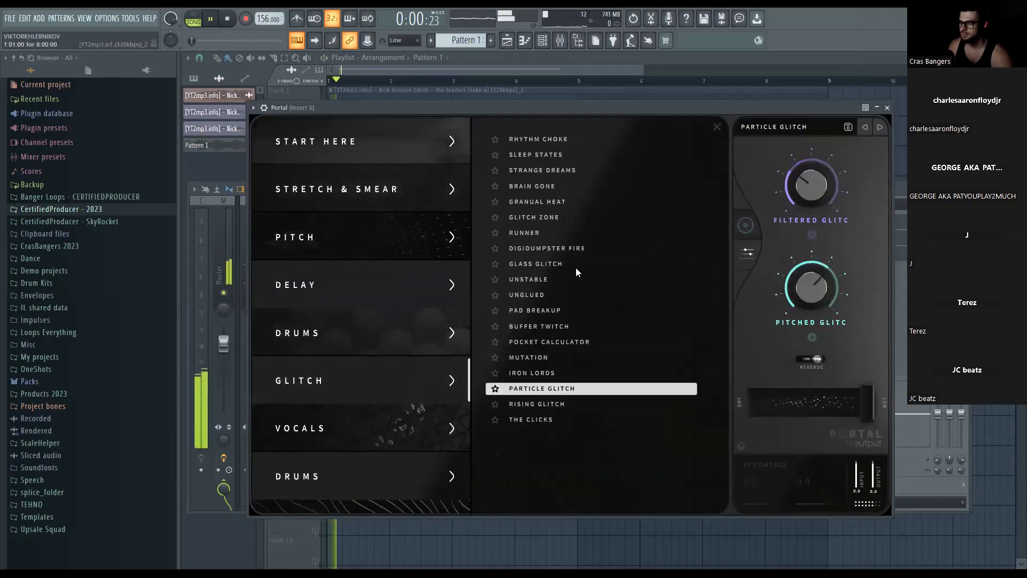
Audition Portal's Glitch presets Pad Breakup, Buffer Twitch, Unglued, Glass Glitch and Digidumpster Fire
{"action": "left_click", "coordinate": [619, 312]}
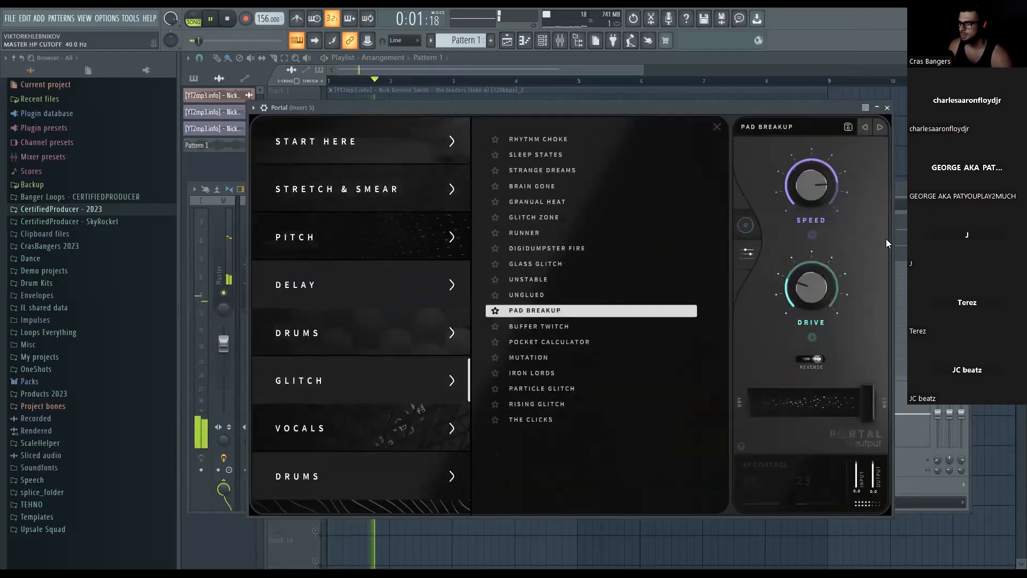
{"action": "left_click", "coordinate": [644, 328]}
{"action": "left_click", "coordinate": [589, 296]}
{"action": "left_click", "coordinate": [589, 264]}
{"action": "left_click", "coordinate": [588, 249]}
Audition Portal's Guitar & Keys presets Key Centric and Time Rotation, leaving Time Rotation loaded
{"action": "scroll", "coordinate": [407, 457], "scroll_direction": "down", "scroll_amount": 3}
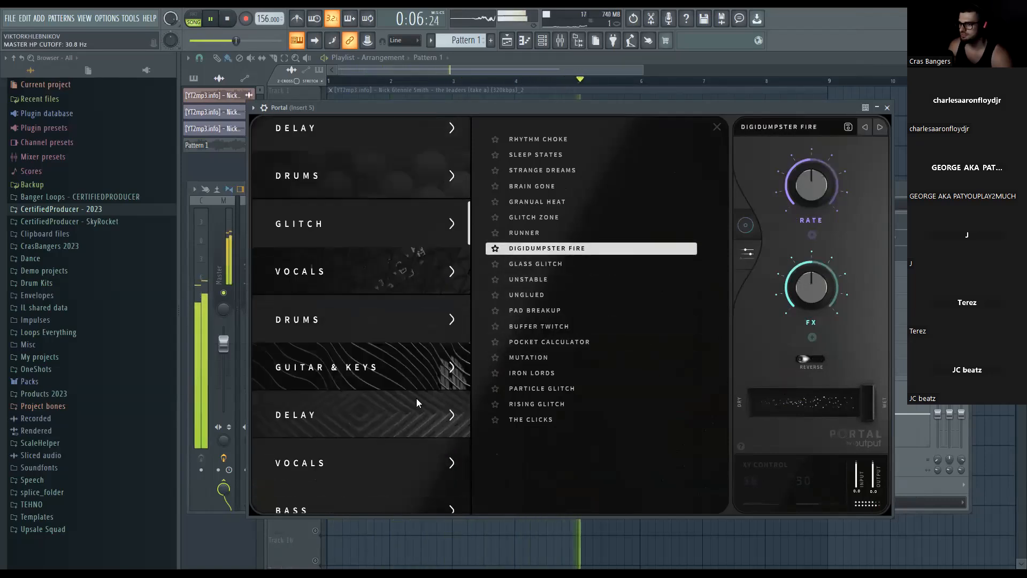
{"action": "left_click", "coordinate": [416, 408]}
{"action": "left_click", "coordinate": [418, 384]}
{"action": "left_click", "coordinate": [552, 340]}
{"action": "left_click", "coordinate": [552, 326]}
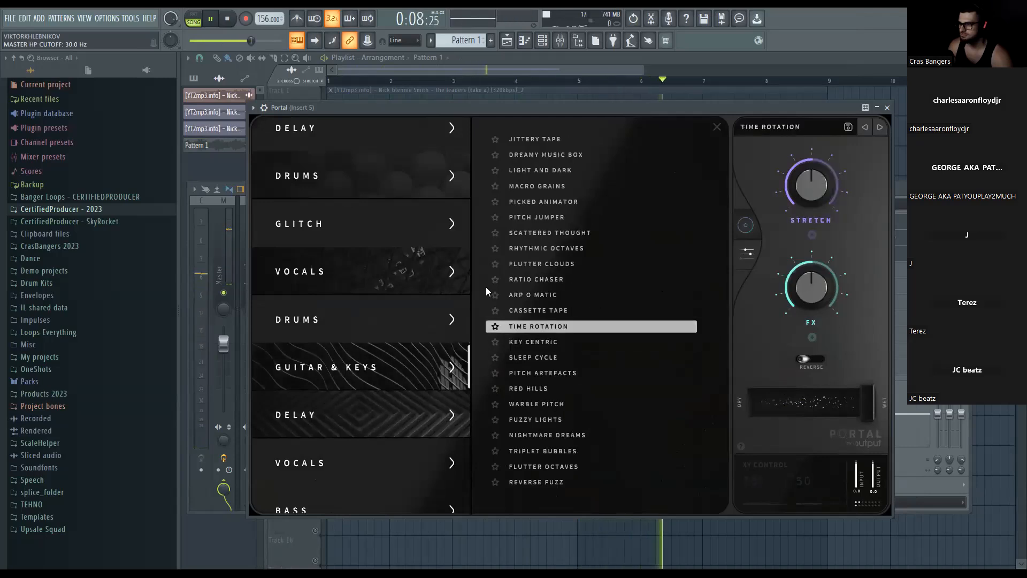
Duplicate the Pattern 1 clip on Track 2 so a second copy starts at bar 5 during playback
{"action": "left_click", "coordinate": [214, 20]}
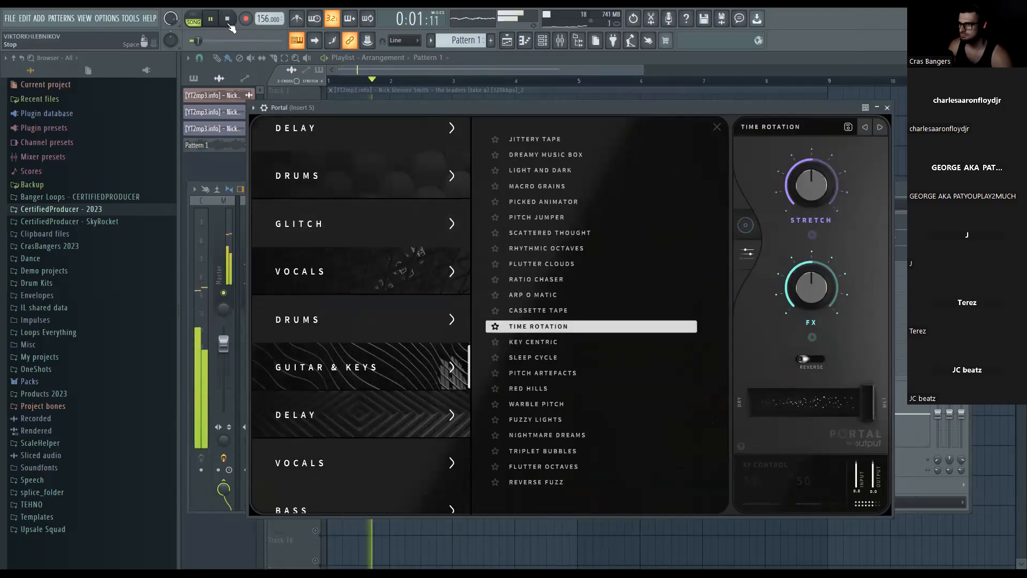
{"action": "right_click", "coordinate": [733, 98]}
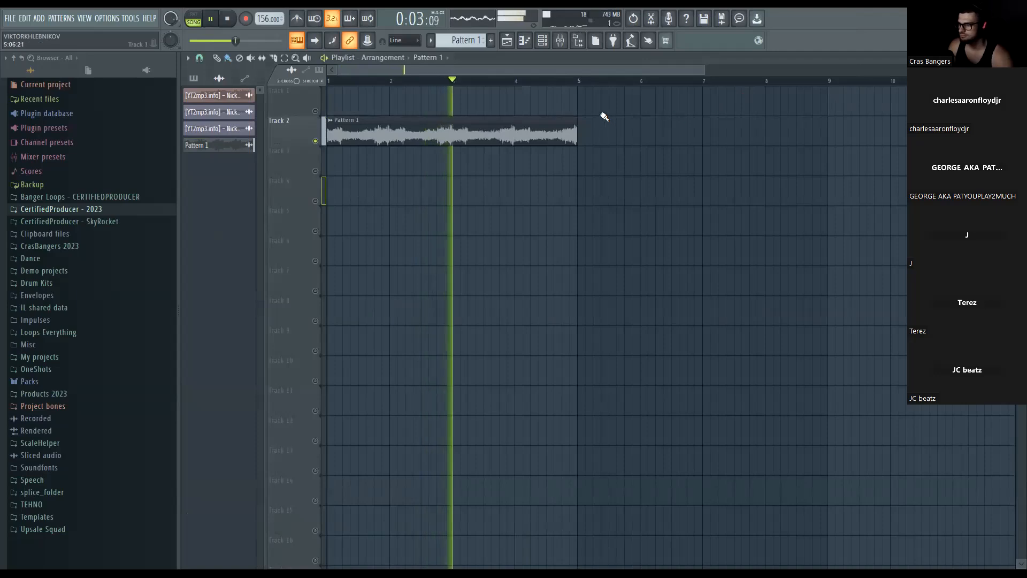
{"action": "mouse_move", "coordinate": [546, 142]}
{"action": "left_mouse_down"}
{"action": "mouse_move", "coordinate": [768, 146]}
{"action": "mouse_move", "coordinate": [755, 147]}
{"action": "left_mouse_up"}
{"action": "scroll", "coordinate": [669, 209], "scroll_direction": "down", "scroll_amount": 2}
{"action": "key", "text": "space"}
Set an effect's mix level on Insert 5 to 78%, turn on Reverse in Portal and listen to the arrangement
{"action": "left_click", "coordinate": [560, 40]}
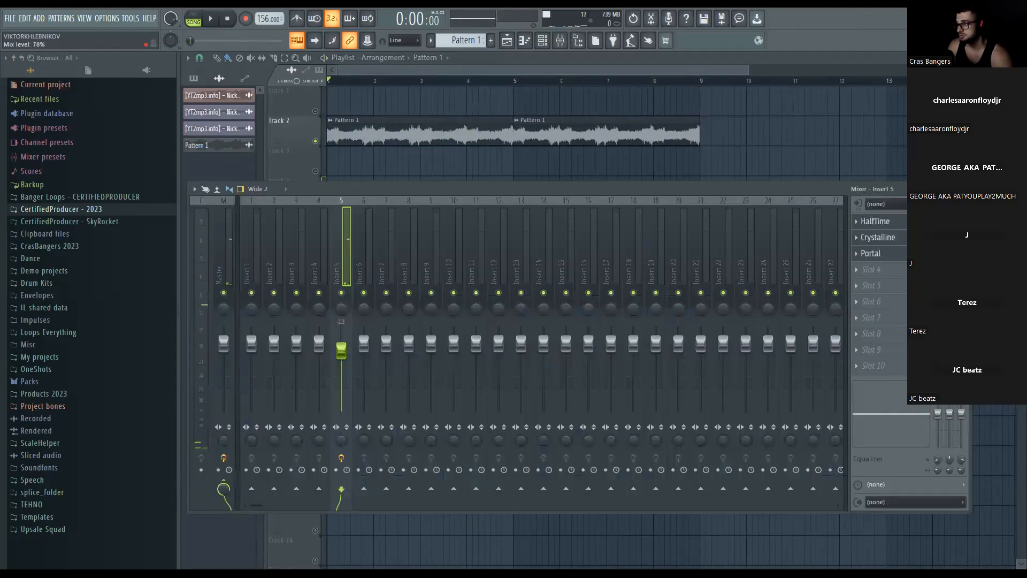
{"action": "left_click", "coordinate": [871, 253]}
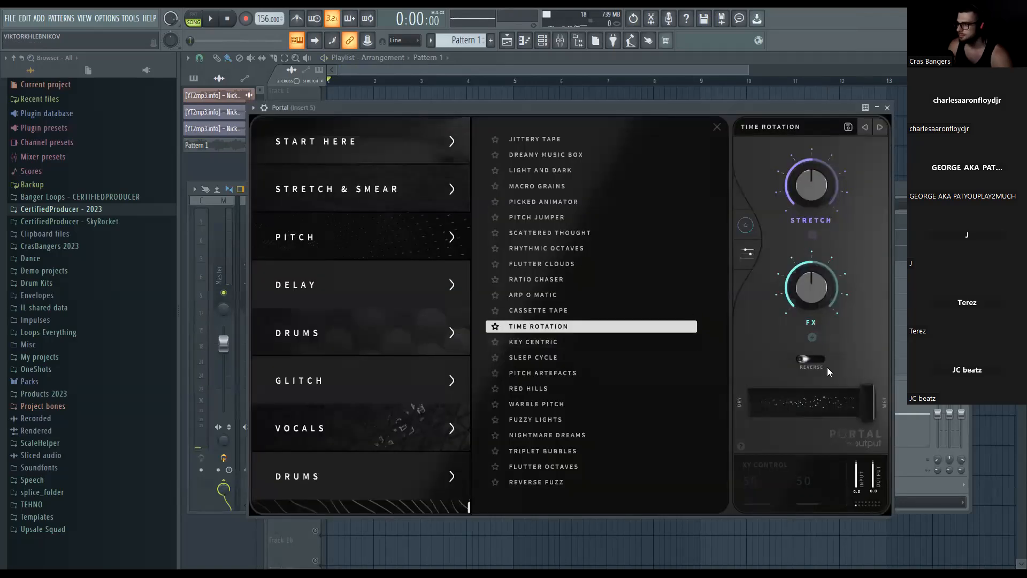
{"action": "key", "text": "space"}
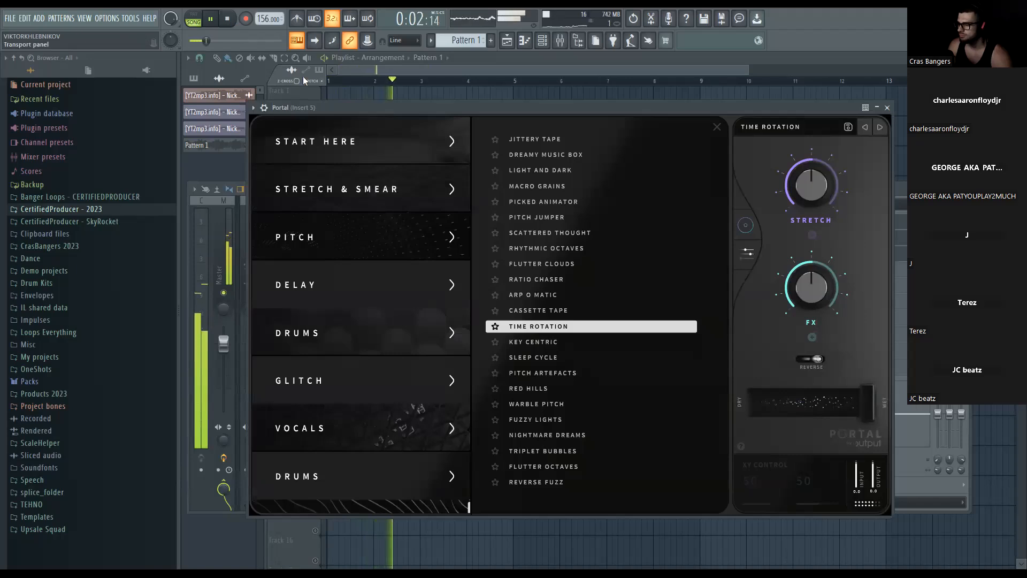
{"action": "key", "text": "F12"}
{"action": "key", "text": "space"}
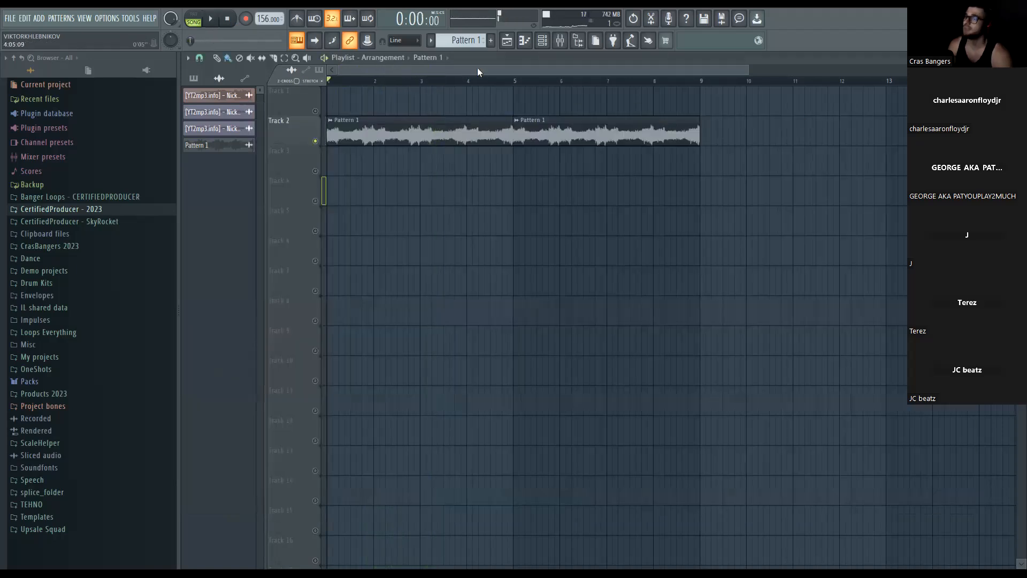
Check the HalfTime settings on Insert 5 and play the arrangement
{"action": "left_click", "coordinate": [559, 41]}
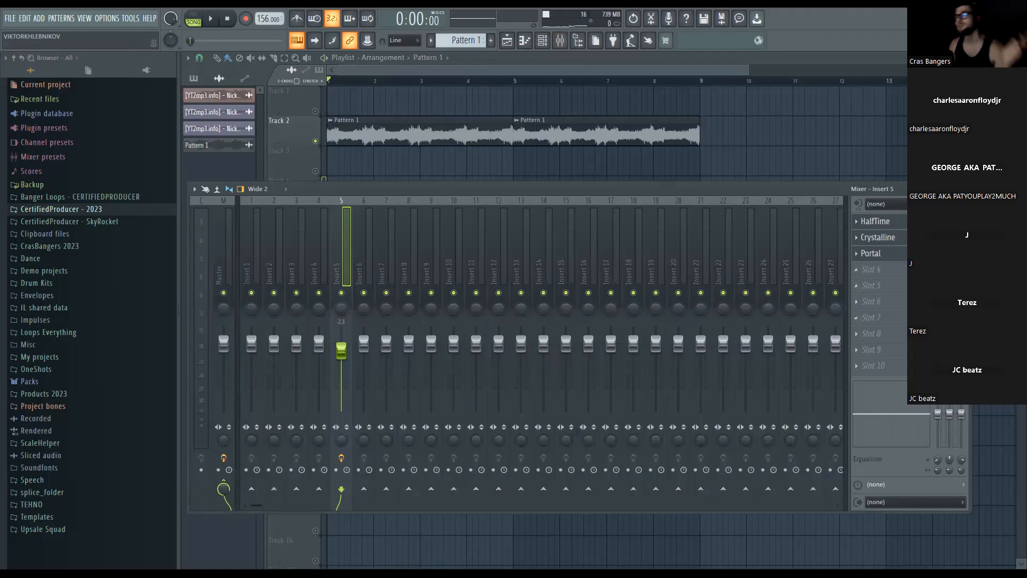
{"action": "left_click", "coordinate": [892, 223]}
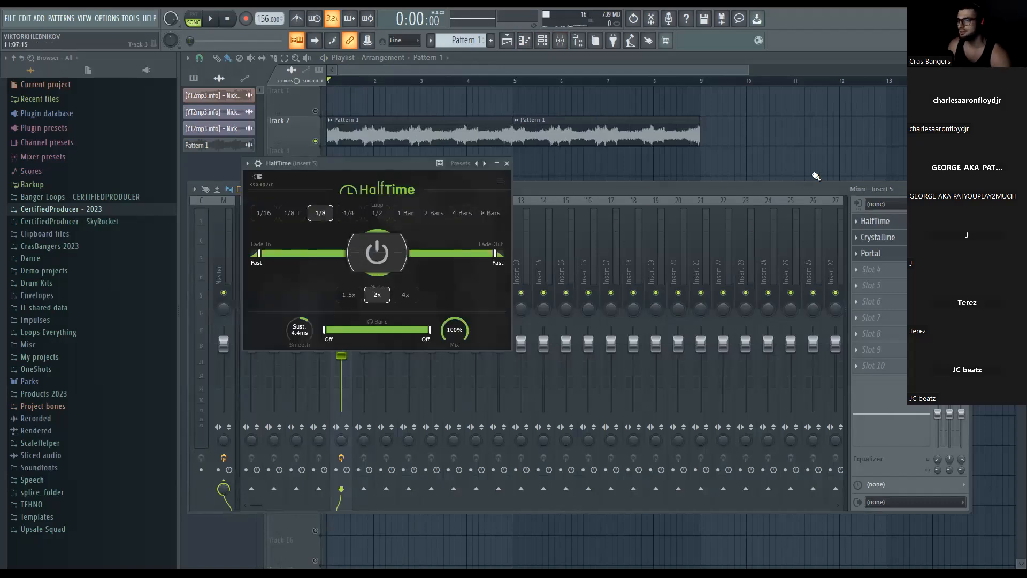
{"action": "key", "text": "space"}
{"action": "right_click", "coordinate": [815, 169]}
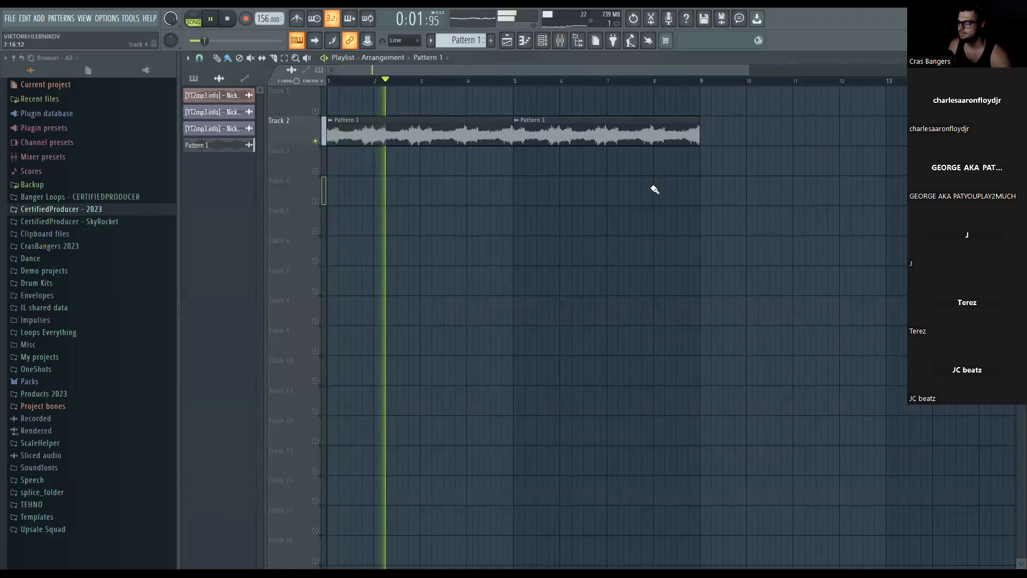
Set the Pattern 1 audio clip's channel volume to 50% and listen to the arrangement
{"action": "double_click", "coordinate": [483, 139]}
{"action": "left_click", "coordinate": [483, 139]}
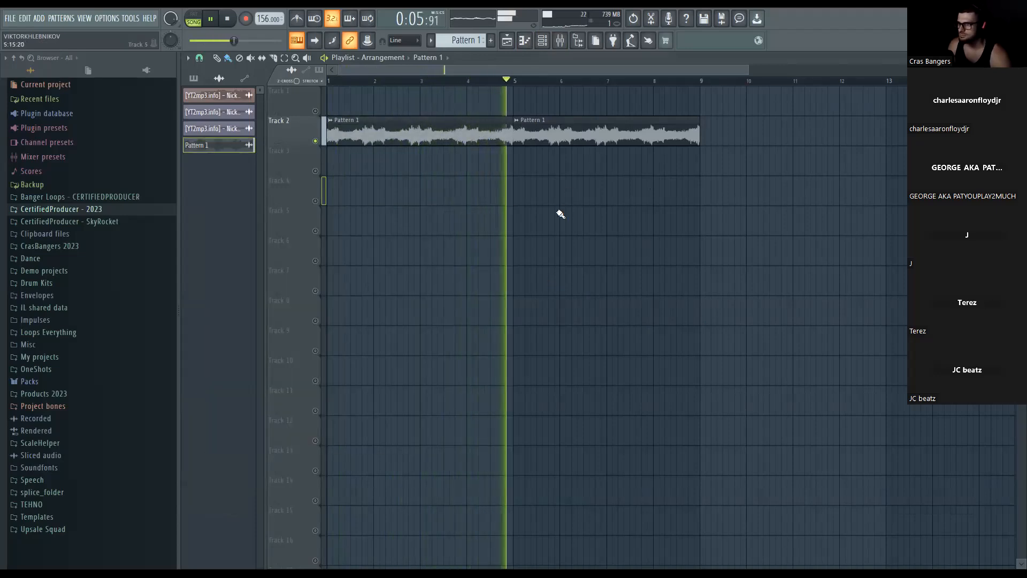
{"action": "double_click", "coordinate": [470, 141]}
{"action": "key", "text": "space"}
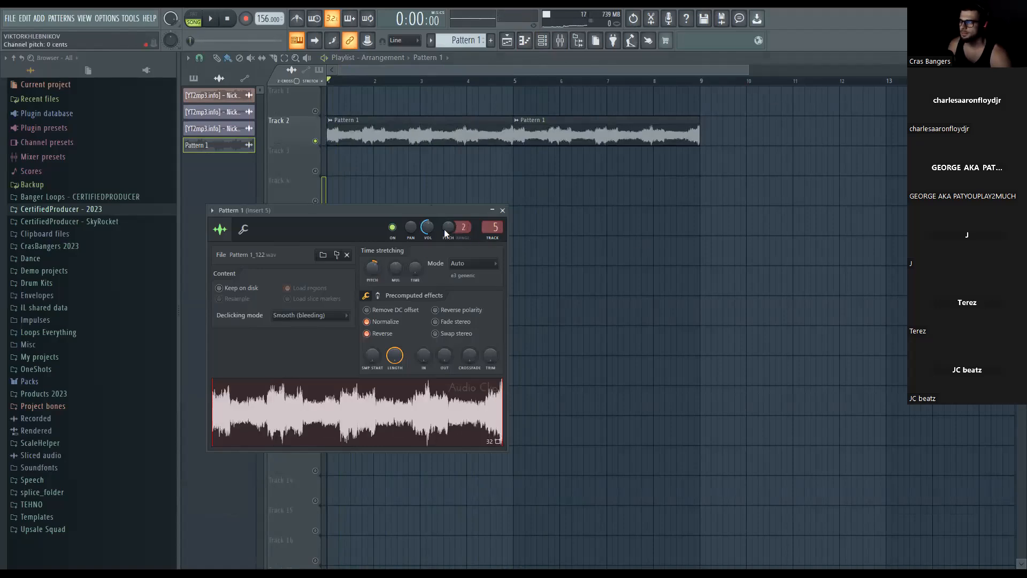
{"action": "left_click", "coordinate": [589, 249]}
{"action": "key", "text": "space"}
{"action": "double_click", "coordinate": [469, 139]}
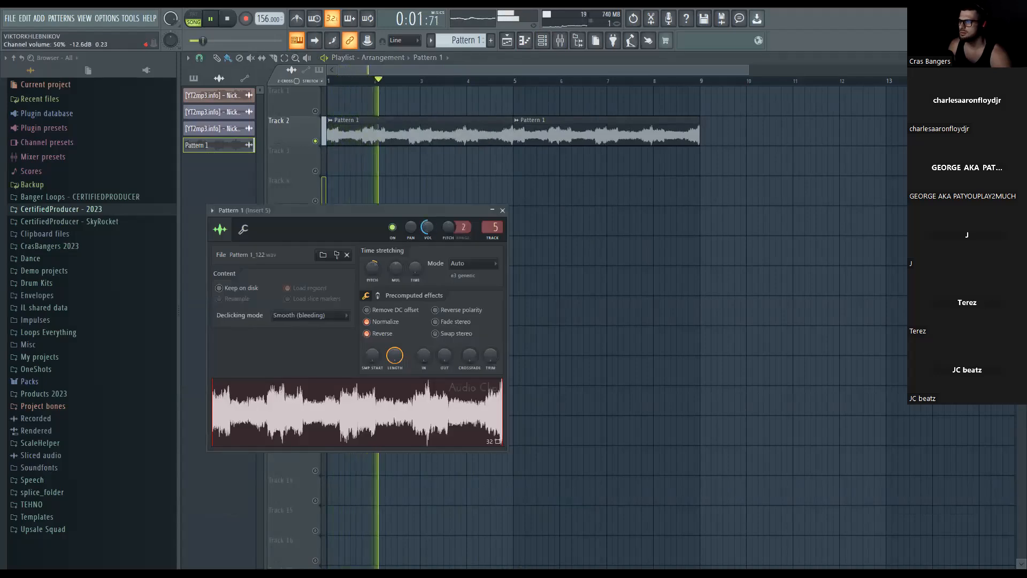
{"action": "left_click", "coordinate": [467, 193]}
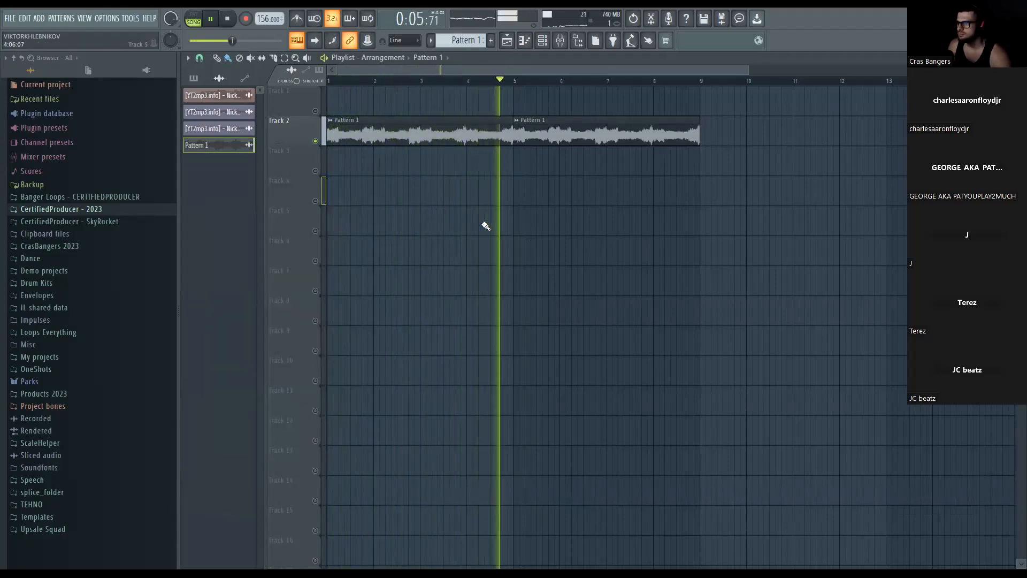
{"action": "key", "text": "space"}
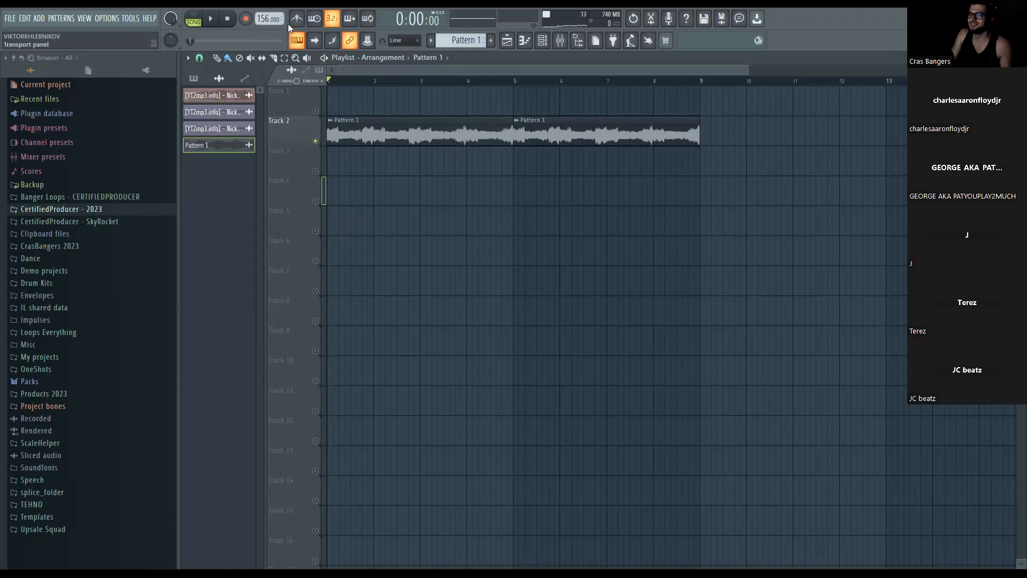
Turn off Reverse for the Pattern 1 audio clip and play the arrangement
{"action": "double_click", "coordinate": [465, 132]}
{"action": "left_click", "coordinate": [389, 335]}
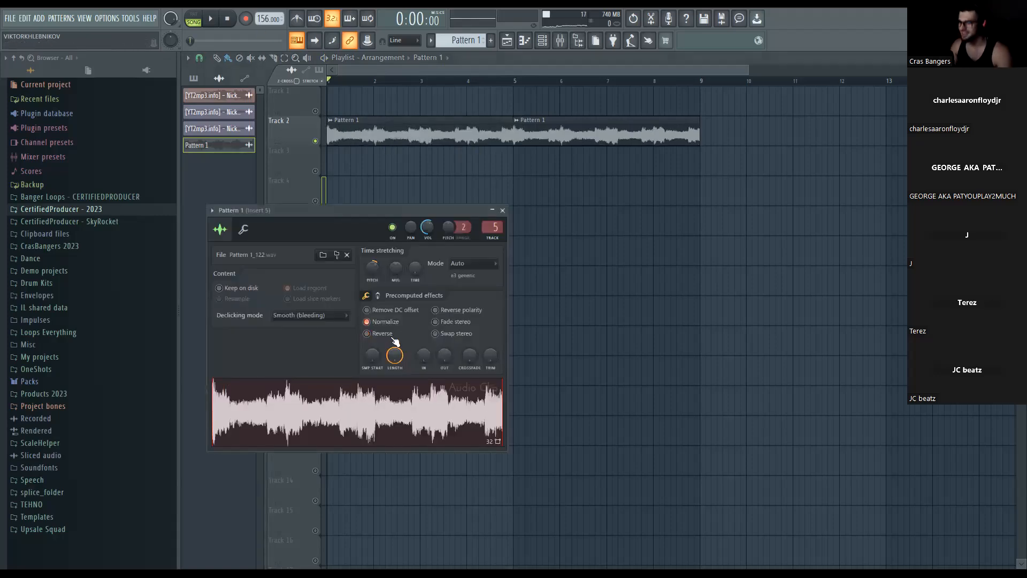
{"action": "key", "text": "space"}
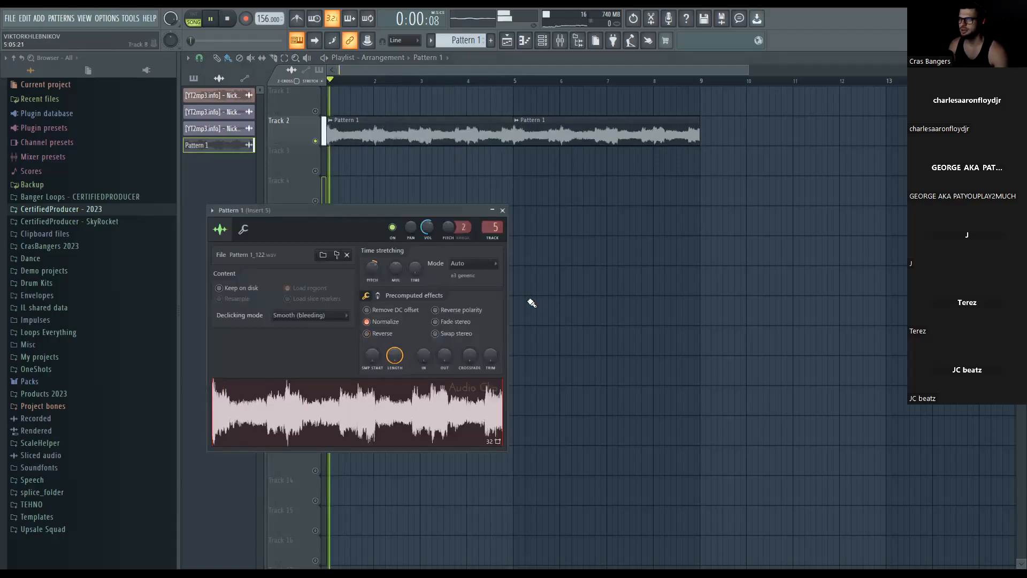
{"action": "key", "text": "Escape"}
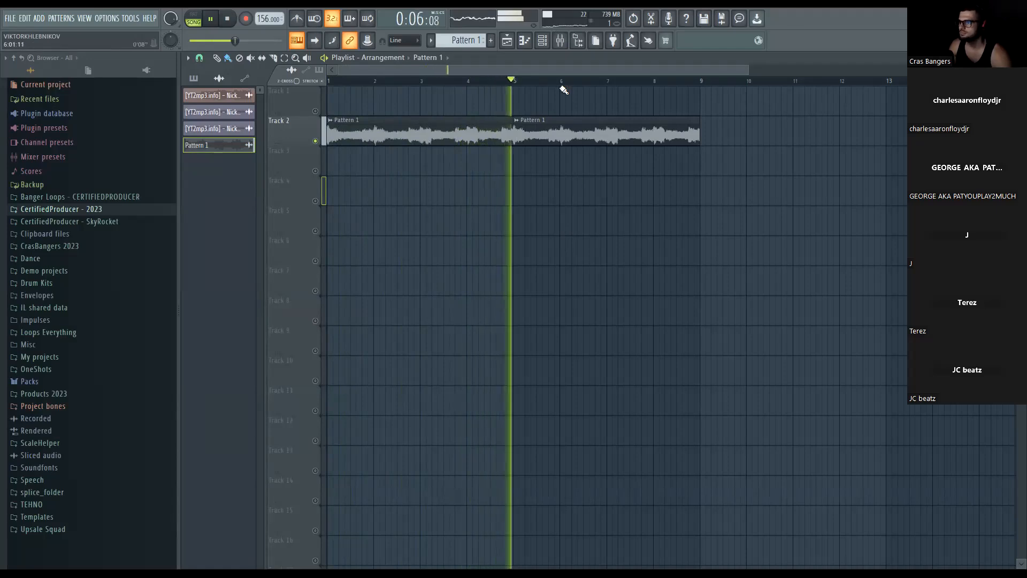
Set an effect's mix level on Insert 5 to 84% and replay the arrangement from the start
{"action": "left_click", "coordinate": [560, 41]}
{"action": "key", "text": "space"}
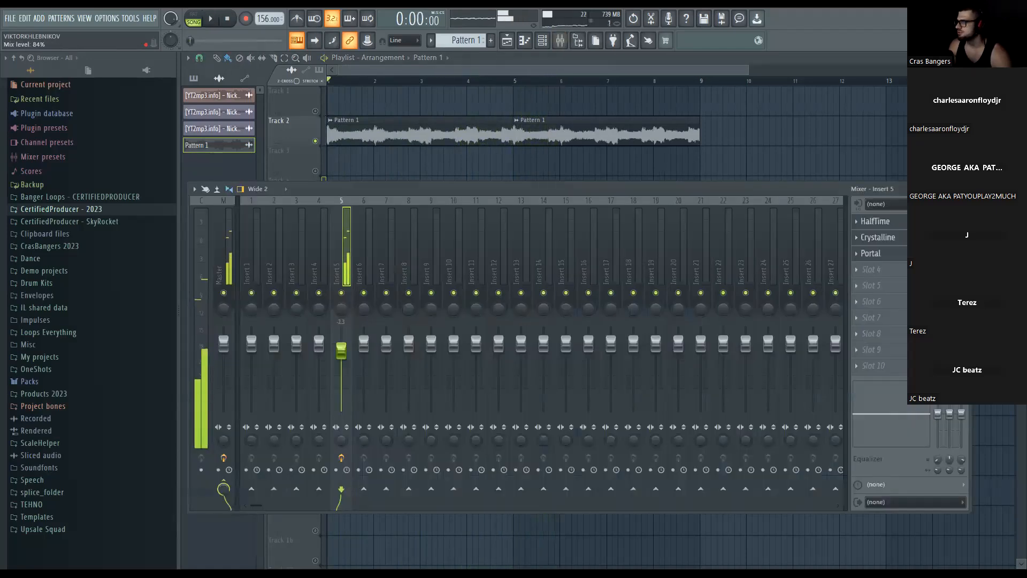
{"action": "key", "text": "space"}
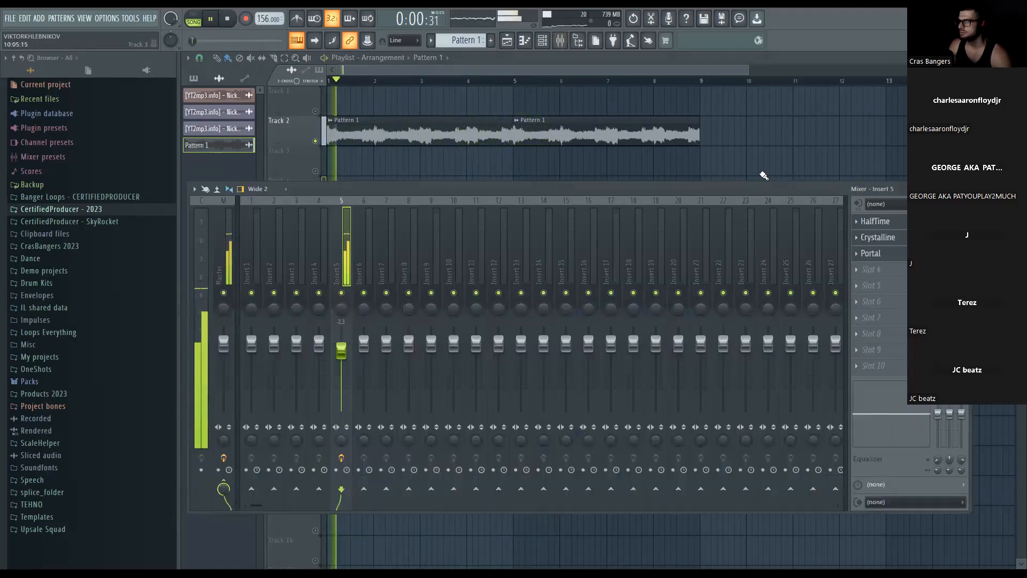
Set the Pattern 1 audio clip's time-stretching pitch shift to -260 cents
{"action": "double_click", "coordinate": [387, 138]}
{"action": "key", "text": "space"}
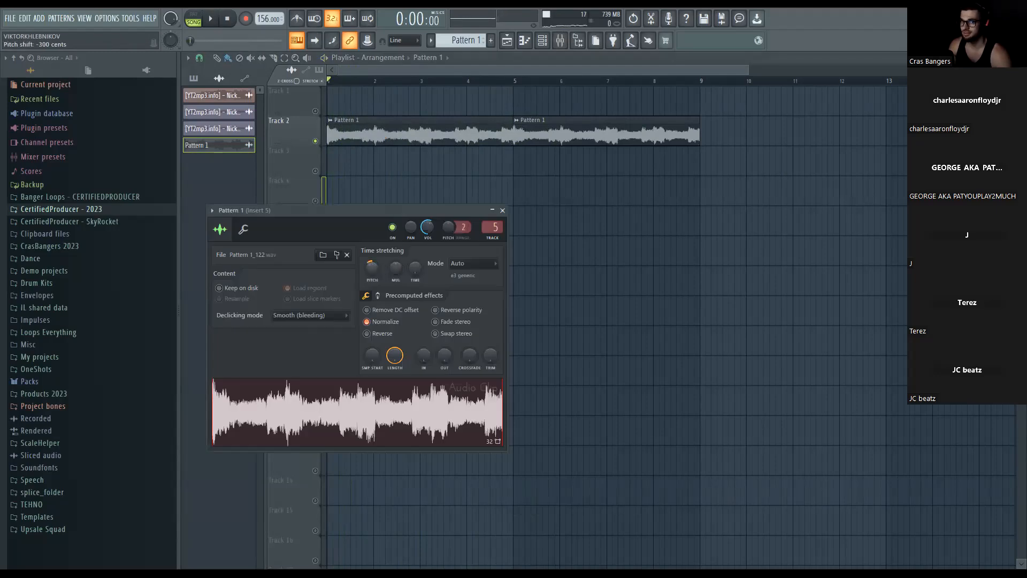
{"action": "left_click_drag", "start_coordinate": [372, 262], "coordinate": [372, 265]}
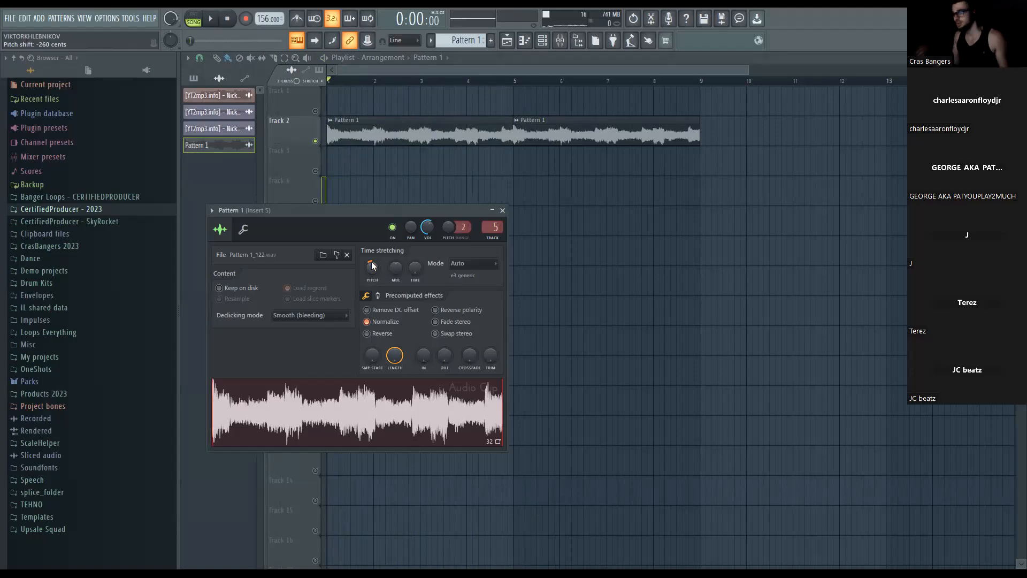
Set the Pattern 1 clip's channel volume to 57% and play the pitched-down sample
{"action": "left_click_drag", "start_coordinate": [437, 224], "coordinate": [439, 238]}
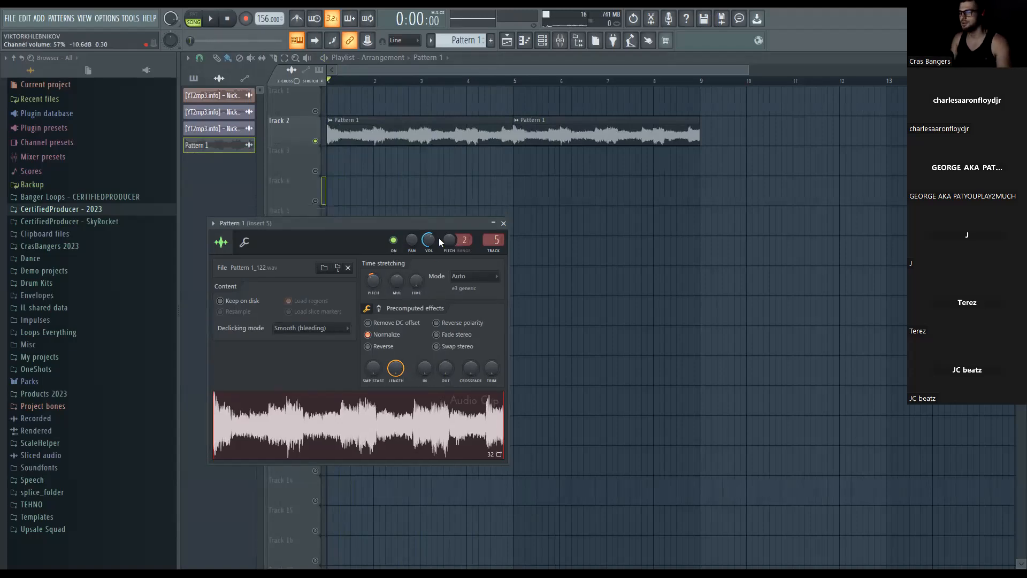
{"action": "key", "text": "space"}
{"action": "left_click", "coordinate": [503, 224]}
{"action": "key", "text": "space"}
{"action": "double_click", "coordinate": [503, 138]}
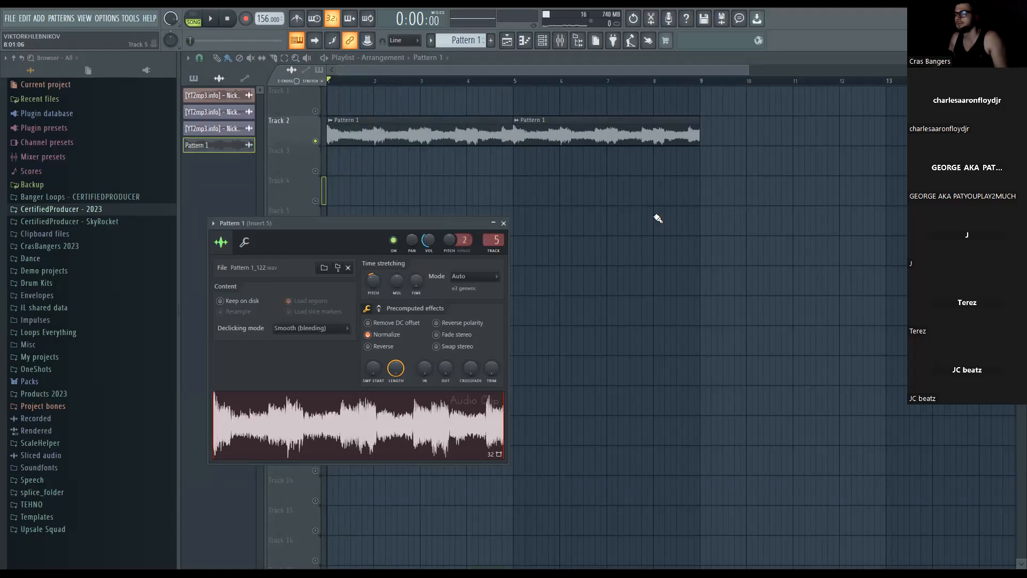
{"action": "key", "text": "Escape"}
Set the Pattern 1 clip's channel volume to 39% and listen to the arrangement
{"action": "double_click", "coordinate": [456, 121]}
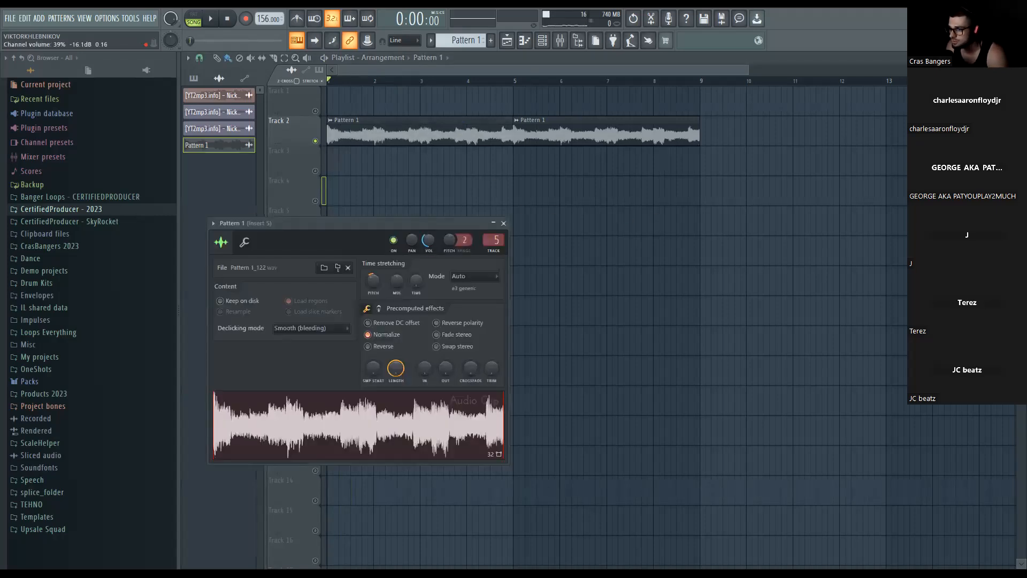
{"action": "key", "text": "space"}
{"action": "key", "text": "Escape"}
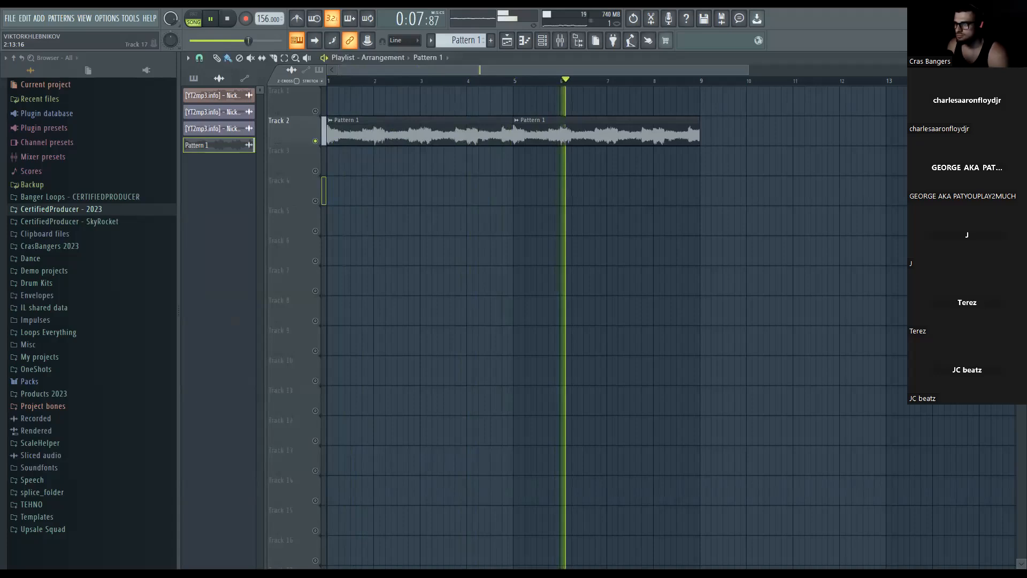
{"action": "key", "text": "space"}
Open the Pattern 1 sample in Edison and resample it to a sample rate of 3000 Hz
{"action": "double_click", "coordinate": [411, 134]}
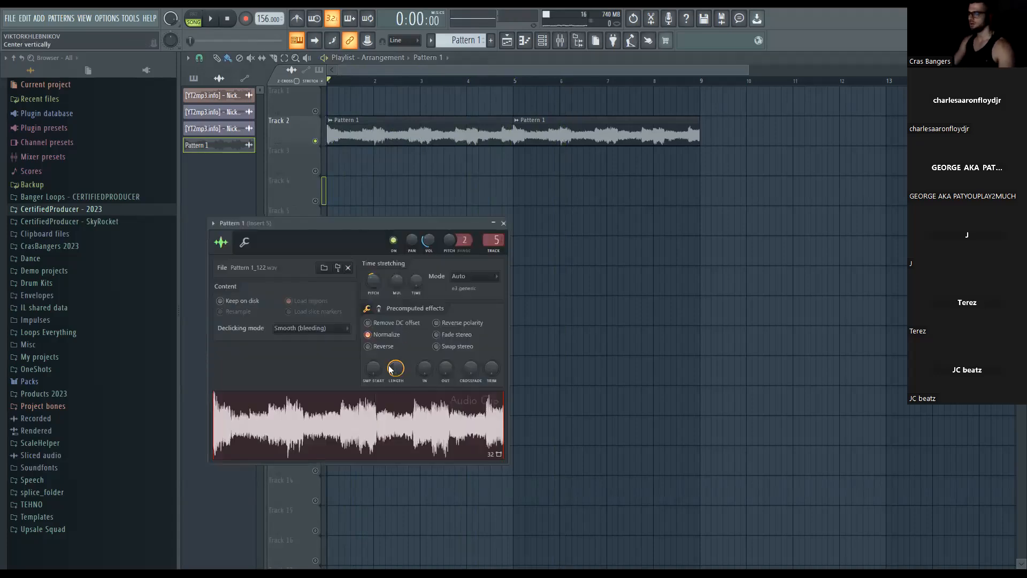
{"action": "right_click", "coordinate": [385, 412]}
{"action": "left_click", "coordinate": [441, 442]}
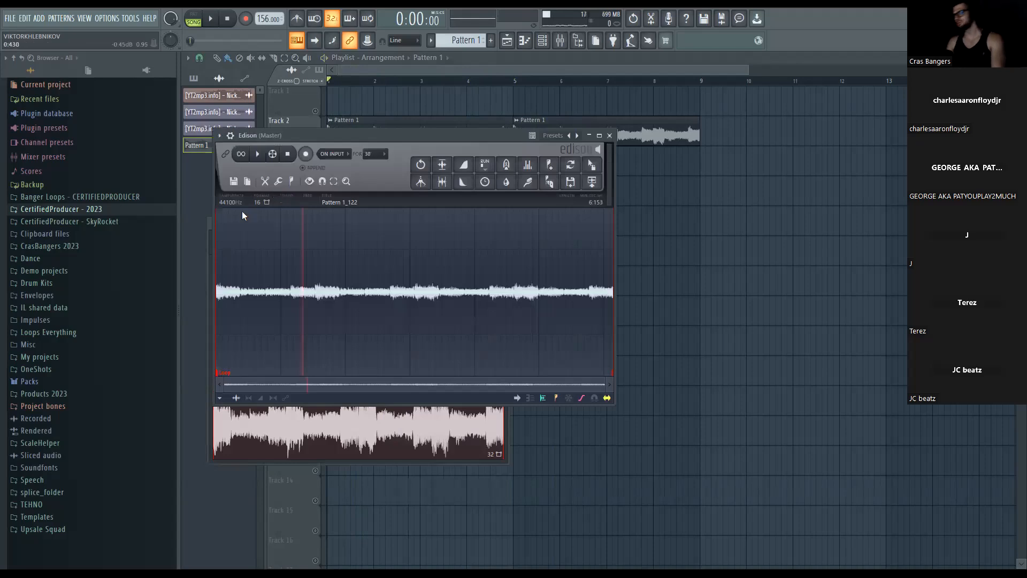
{"action": "left_click", "coordinate": [606, 136]}
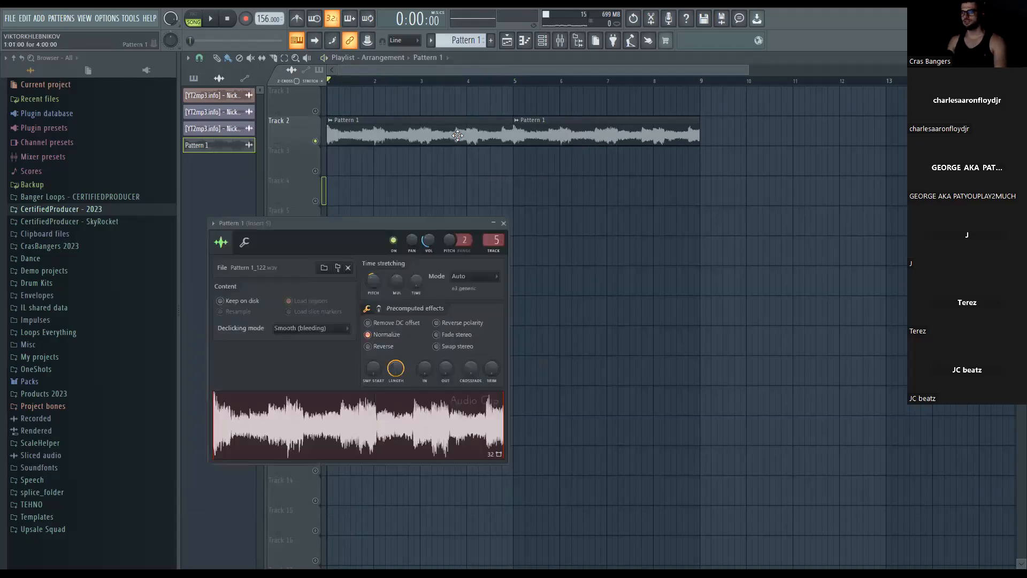
{"action": "left_click", "coordinate": [411, 439]}
{"action": "left_click", "coordinate": [410, 441]}
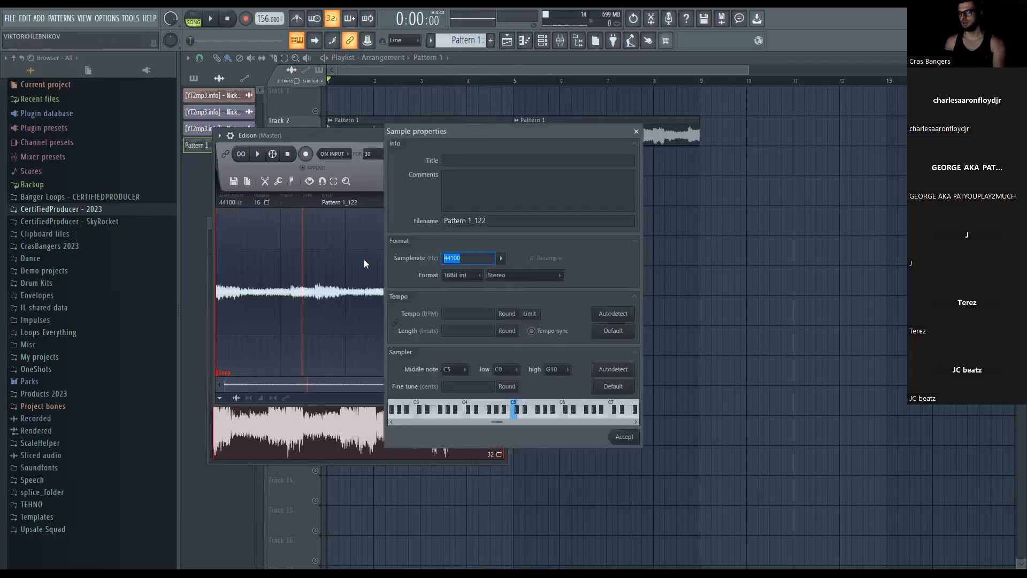
{"action": "type", "text": "000"}
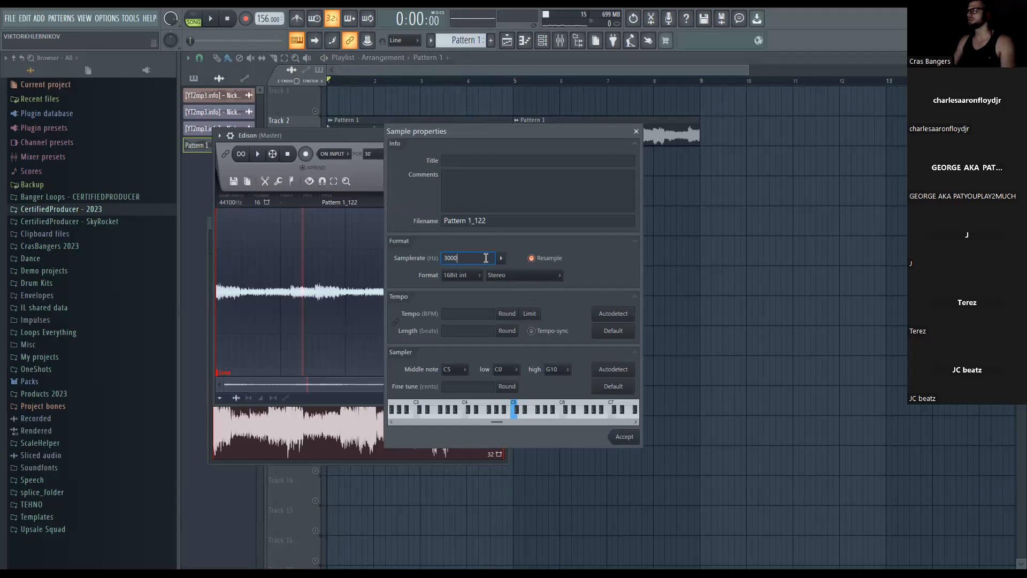
{"action": "key", "text": "Return"}
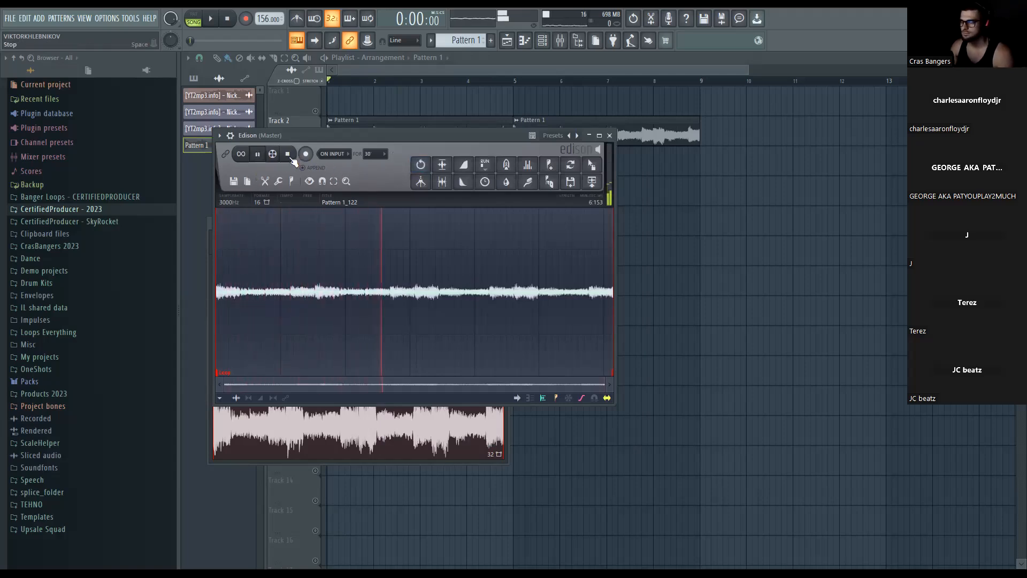
Place the resampled audio from Edison at bar 1 on Track 3, normalized and routed to mixer Insert 3
{"action": "left_click_drag", "start_coordinate": [624, 174], "coordinate": [624, 175]}
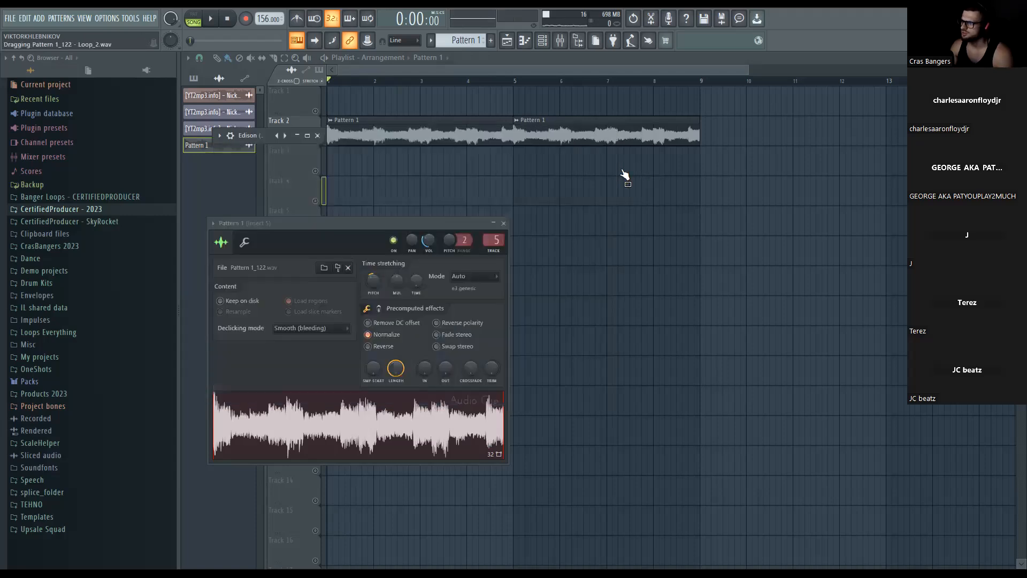
{"action": "left_click_drag", "start_coordinate": [316, 170], "coordinate": [323, 161]}
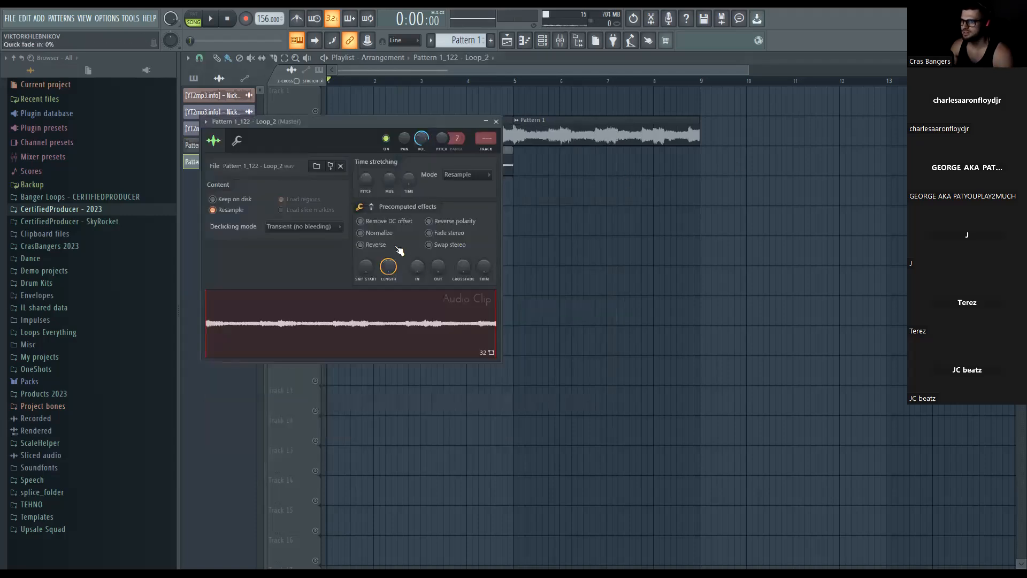
{"action": "left_click", "coordinate": [384, 245]}
{"action": "left_click", "coordinate": [381, 233]}
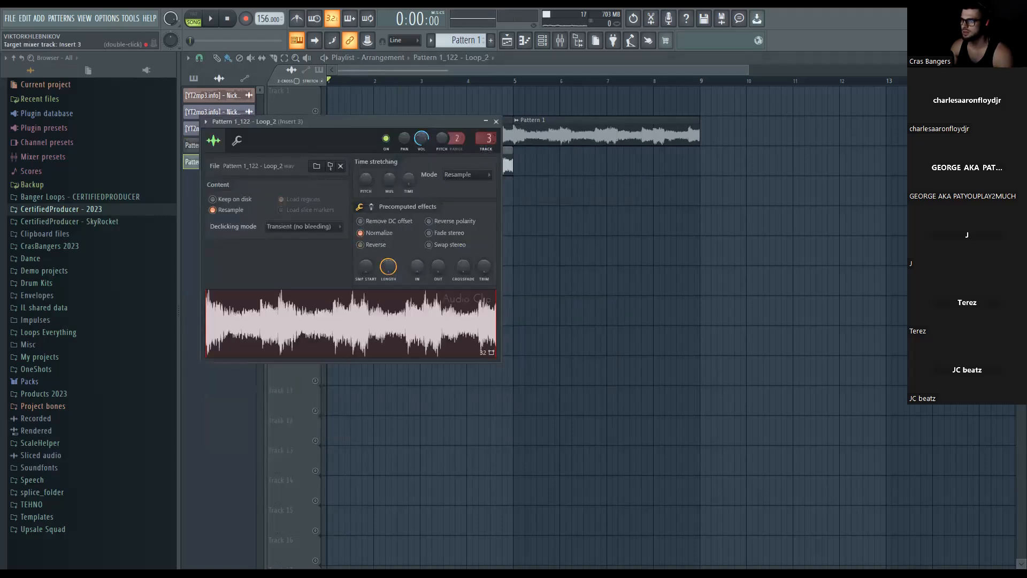
Solo Track 3 and play the resampled Loop_2 clip
{"action": "left_click", "coordinate": [496, 121]}
{"action": "key", "text": "space"}
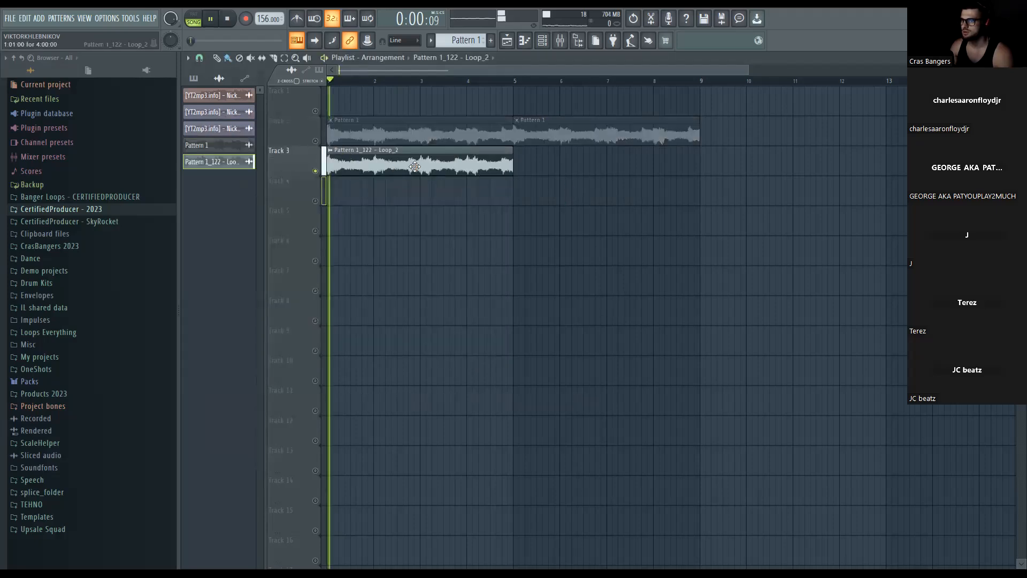
Place a second Loop_2 clip at bar 5 on Track 3
{"action": "double_click", "coordinate": [415, 166]}
{"action": "left_click", "coordinate": [496, 121]}
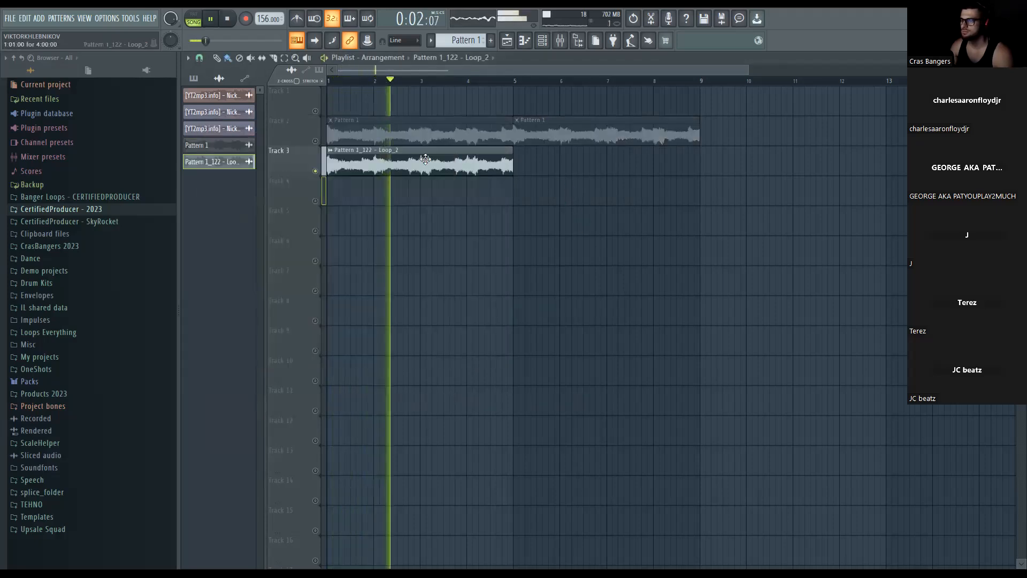
{"action": "left_click", "coordinate": [561, 163]}
{"action": "double_click", "coordinate": [530, 165]}
{"action": "left_click", "coordinate": [495, 121]}
Set an effect's mix level on mixer Insert 5 to 45%
{"action": "scroll", "coordinate": [595, 222], "scroll_direction": "down", "scroll_amount": 1}
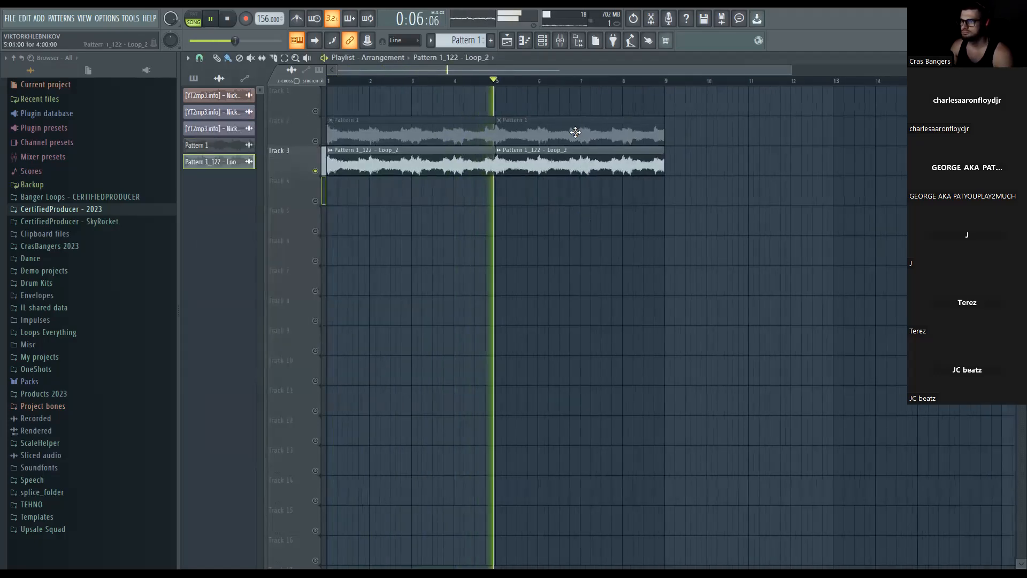
{"action": "left_click", "coordinate": [560, 41]}
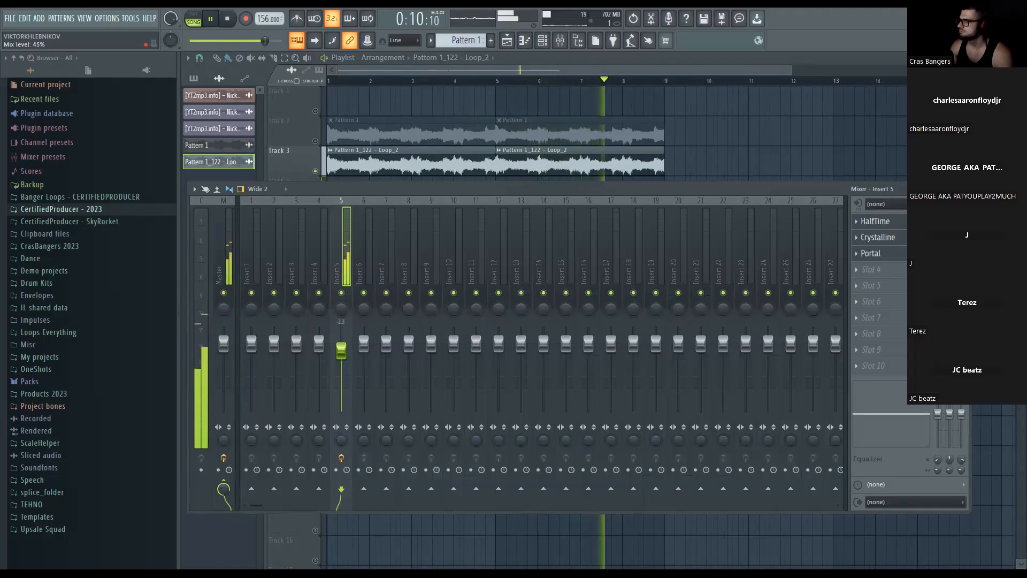
{"action": "left_click", "coordinate": [963, 189]}
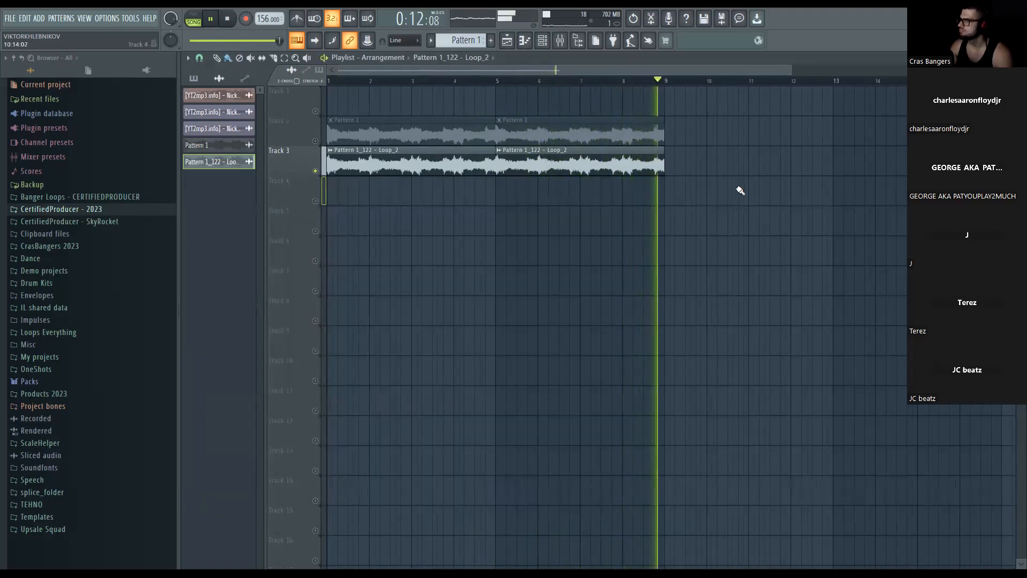
Duplicate the two Loop_2 clips on Track 3 so that four run in a row from bar 1
{"action": "left_click_drag", "start_coordinate": [742, 186], "coordinate": [450, 163]}
{"action": "key", "text": "ctrl+b"}
{"action": "left_click", "coordinate": [584, 227], "text": "ctrl"}
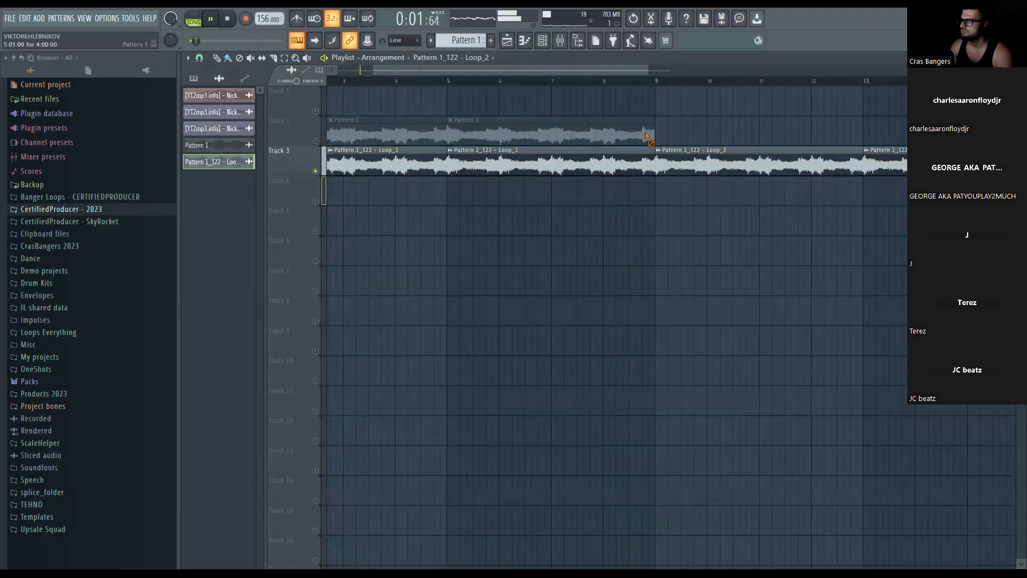
Delete the Pattern 1 audio clips from Track 2
{"action": "right_click", "coordinate": [662, 137]}
{"action": "scroll", "coordinate": [301, 178], "scroll_direction": "down", "scroll_amount": 2}
{"action": "scroll", "coordinate": [535, 219], "scroll_direction": "up", "scroll_amount": 3}
{"action": "scroll", "coordinate": [824, 251], "scroll_direction": "down", "scroll_amount": 2}
Move all Loop_2 clips up two tracks to Track 1, stop playback and turn off the track solo
{"action": "key", "text": "ctrl+a"}
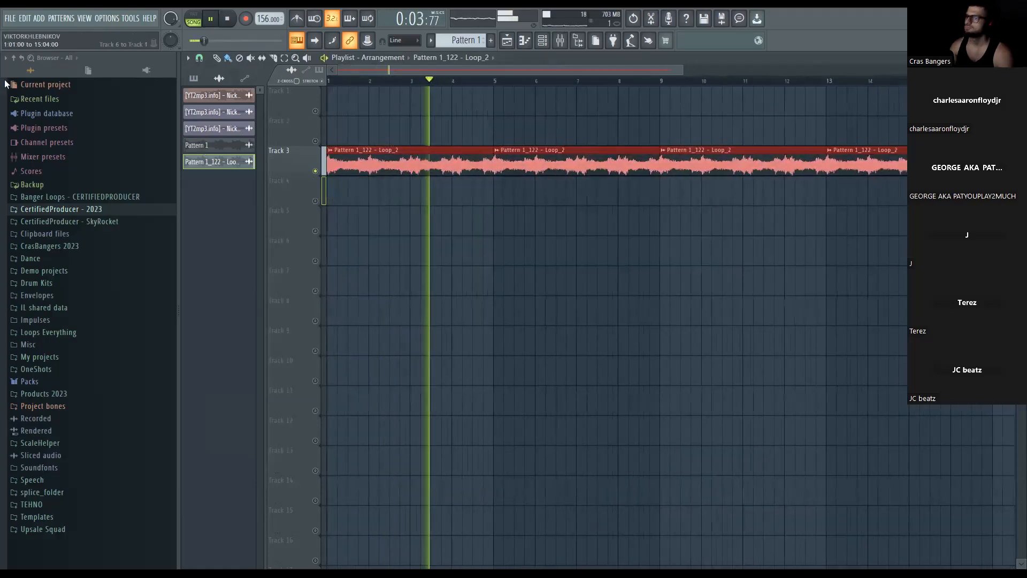
{"action": "key", "text": "shift+Up"}
{"action": "key", "text": "shift+Up"}
{"action": "key", "text": "space"}
{"action": "right_click", "coordinate": [316, 112]}
{"action": "right_click", "coordinate": [316, 112]}
Set the Loop_2 clip's pitch shift to -160 cents and play the arrangement
{"action": "double_click", "coordinate": [335, 97]}
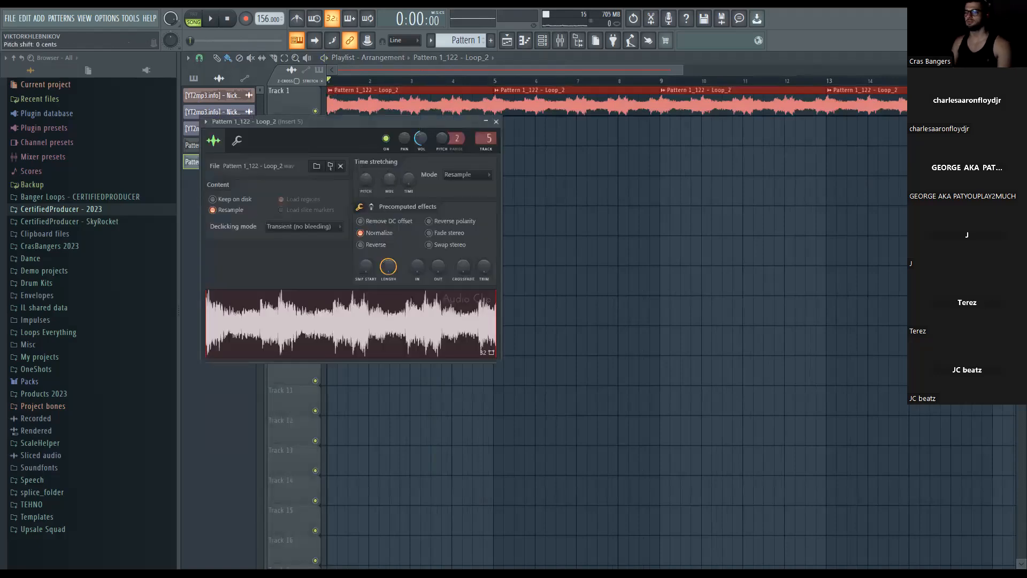
{"action": "left_click_drag", "start_coordinate": [366, 179], "coordinate": [365, 182]}
{"action": "left_click", "coordinate": [607, 269], "text": "ctrl"}
{"action": "key", "text": "space"}
Lower the Loop_2 clip's channel volume while the arrangement plays
{"action": "double_click", "coordinate": [420, 98]}
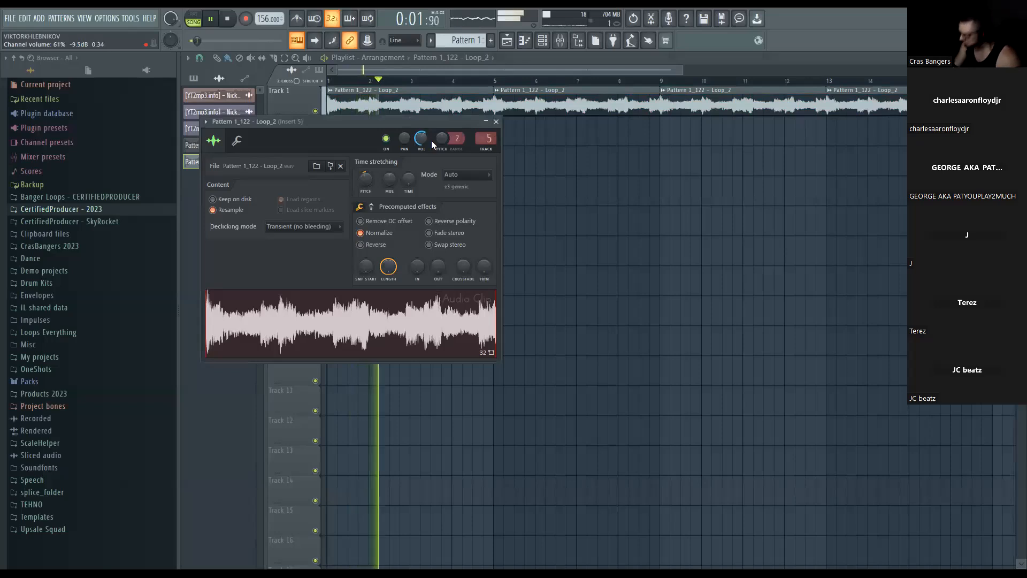
{"action": "right_click", "coordinate": [593, 180]}
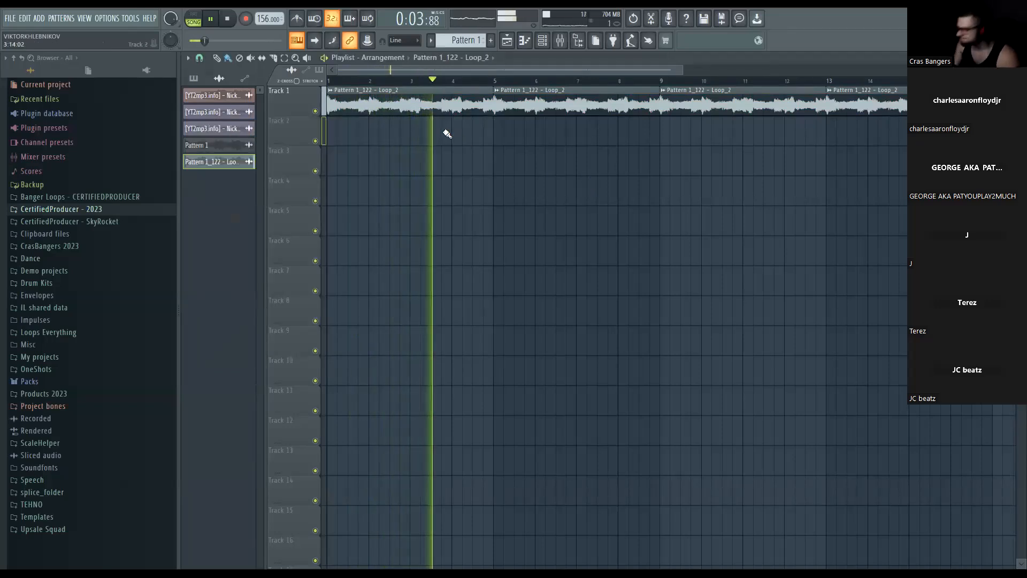
{"action": "double_click", "coordinate": [427, 98]}
{"action": "left_click_drag", "start_coordinate": [421, 139], "coordinate": [421, 147]}
{"action": "right_click", "coordinate": [612, 194]}
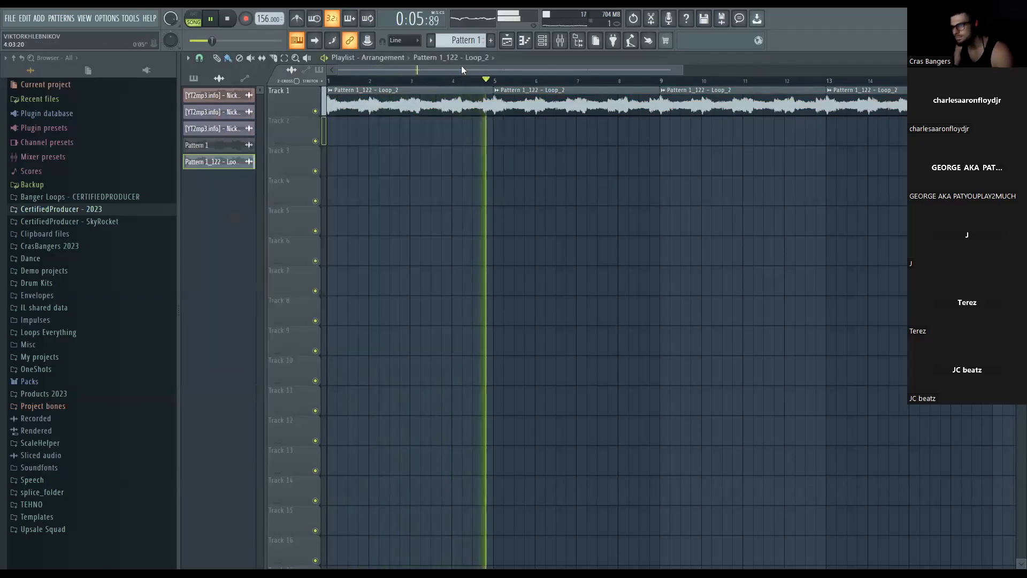
Create a new pattern named Drums
{"action": "left_click", "coordinate": [491, 40]}
{"action": "type", "text": "Drums"}
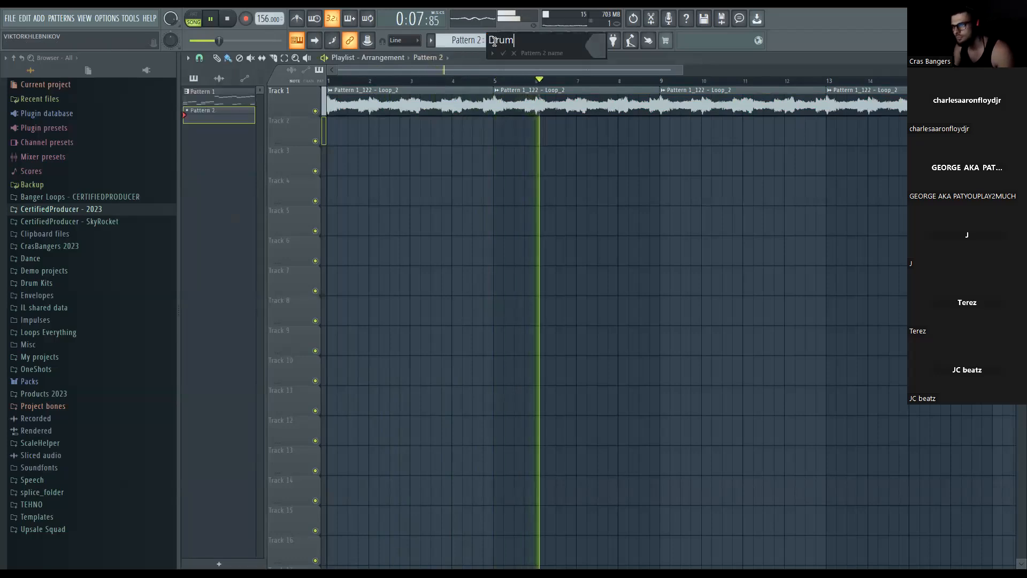
{"action": "key", "text": "Return"}
Place a four-bar Drums clip at bar 1 on Track 2, duplicate it three times up to bar 17, and stop playback
{"action": "left_click", "coordinate": [342, 136]}
{"action": "left_click_drag", "start_coordinate": [367, 137], "coordinate": [488, 131]}
{"action": "key", "text": "ctrl+b"}
{"action": "key", "text": "ctrl+b"}
{"action": "key", "text": "ctrl+b"}
{"action": "scroll", "coordinate": [475, 153], "scroll_direction": "down", "scroll_amount": 2}
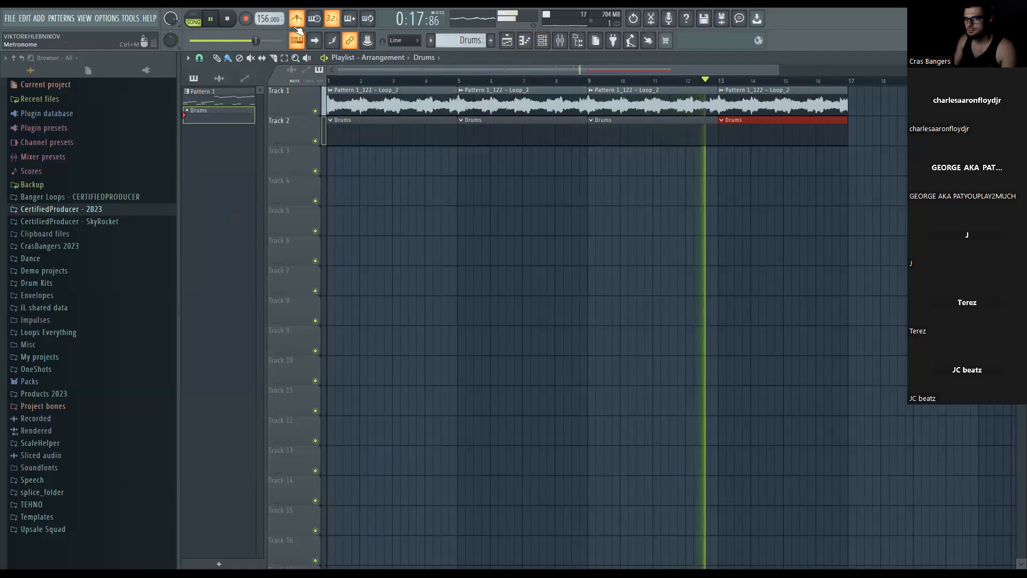
{"action": "key", "text": "space"}
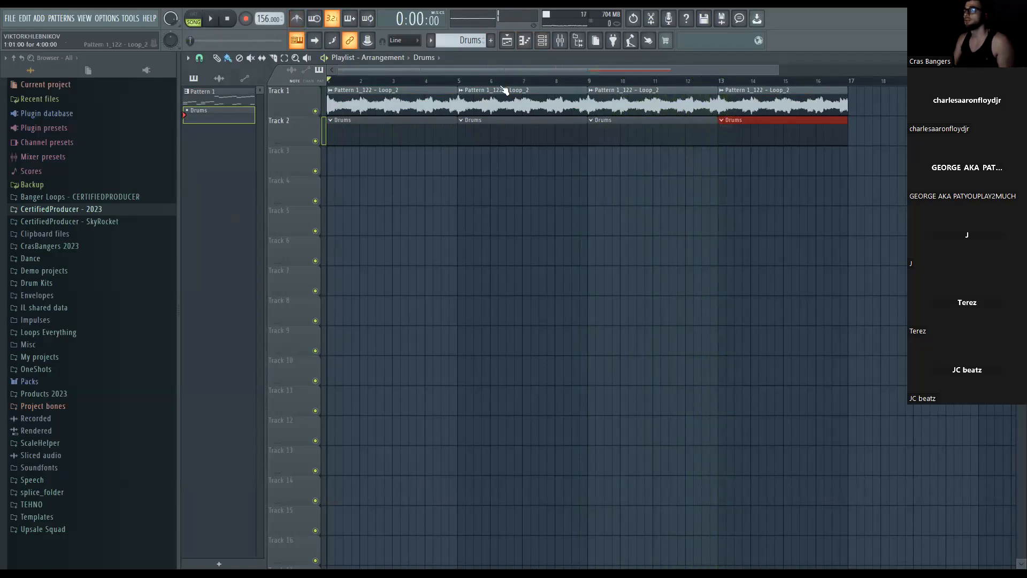
Show the channel rack and browse the drum kits to the Lil Baby - My Turn folder inside FUTURE X DRAKE X LIL BABY
{"action": "key", "text": "F6"}
{"action": "left_click", "coordinate": [104, 283]}
{"action": "scroll", "coordinate": [101, 323], "scroll_direction": "down", "scroll_amount": 5}
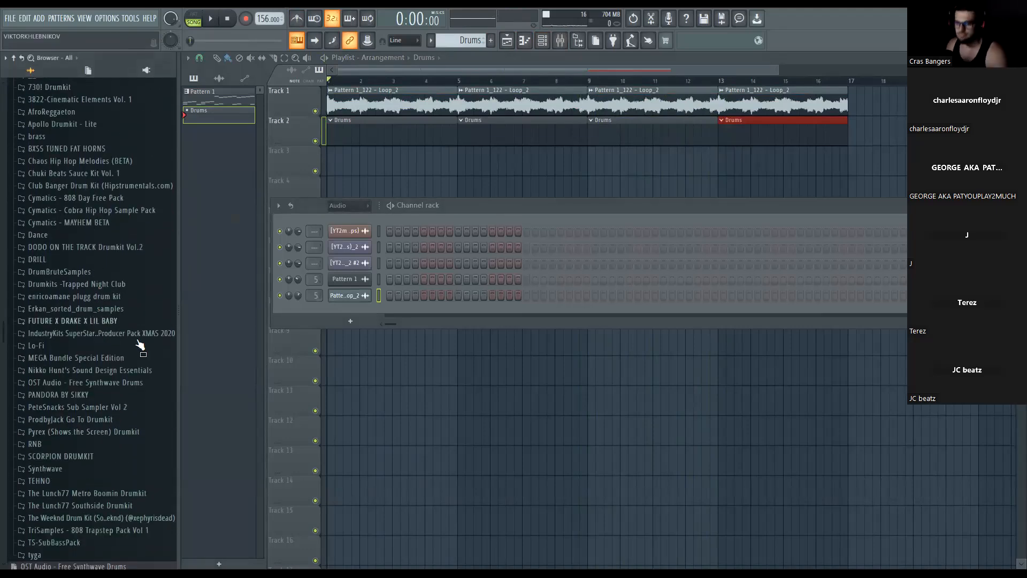
{"action": "left_click", "coordinate": [107, 321]}
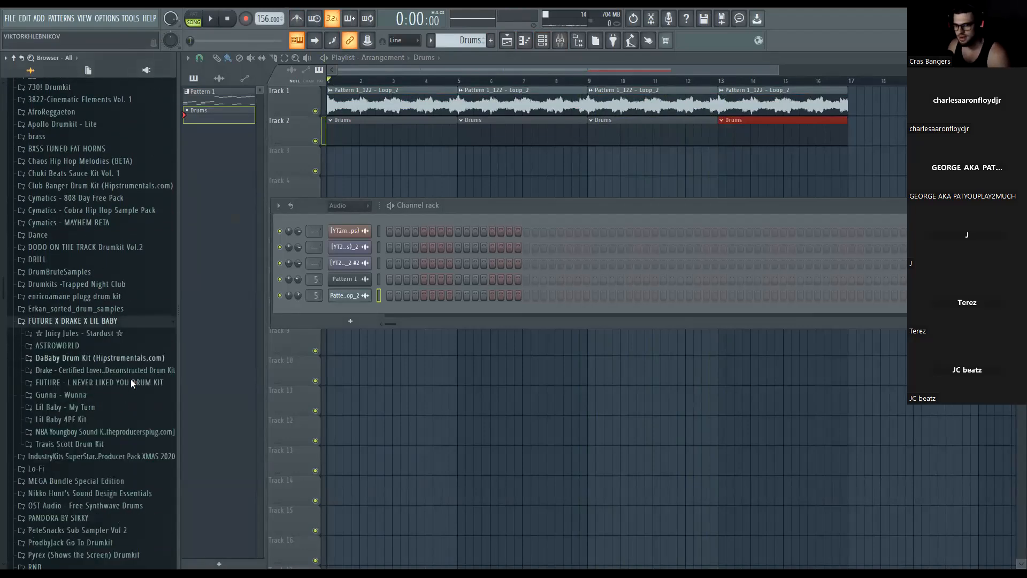
{"action": "left_click", "coordinate": [116, 410]}
Add the Kick9 and i_hihat3 samples from the Lil Baby Same Thing folder to the channel rack
{"action": "key", "text": "space"}
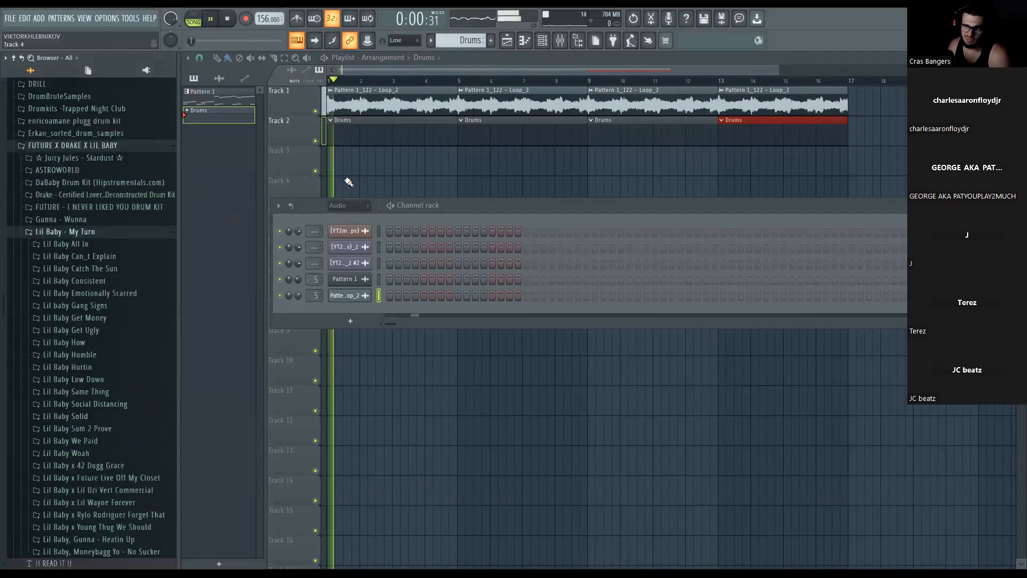
{"action": "double_click", "coordinate": [353, 104]}
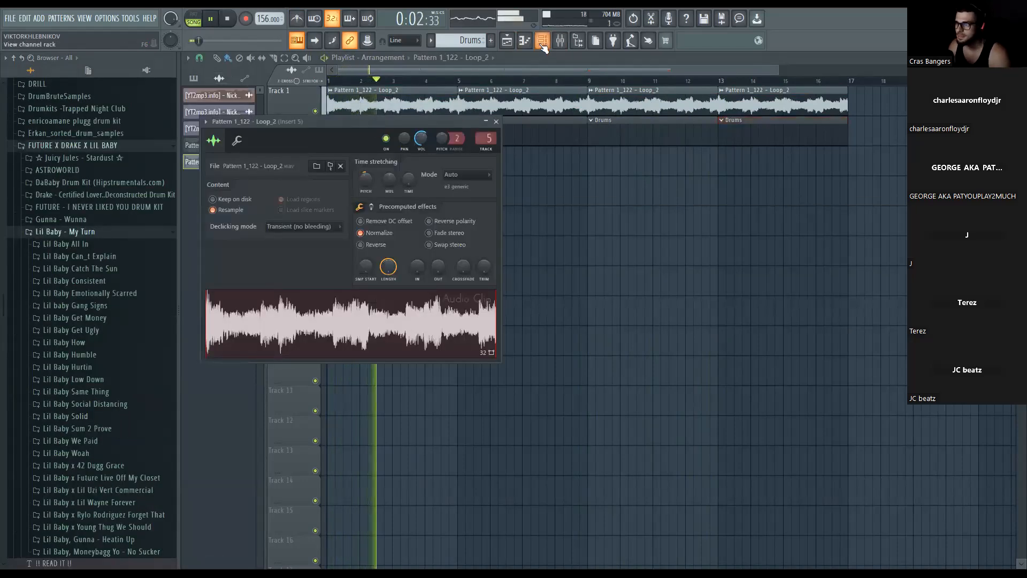
{"action": "key", "text": "F6"}
{"action": "left_click", "coordinate": [91, 392]}
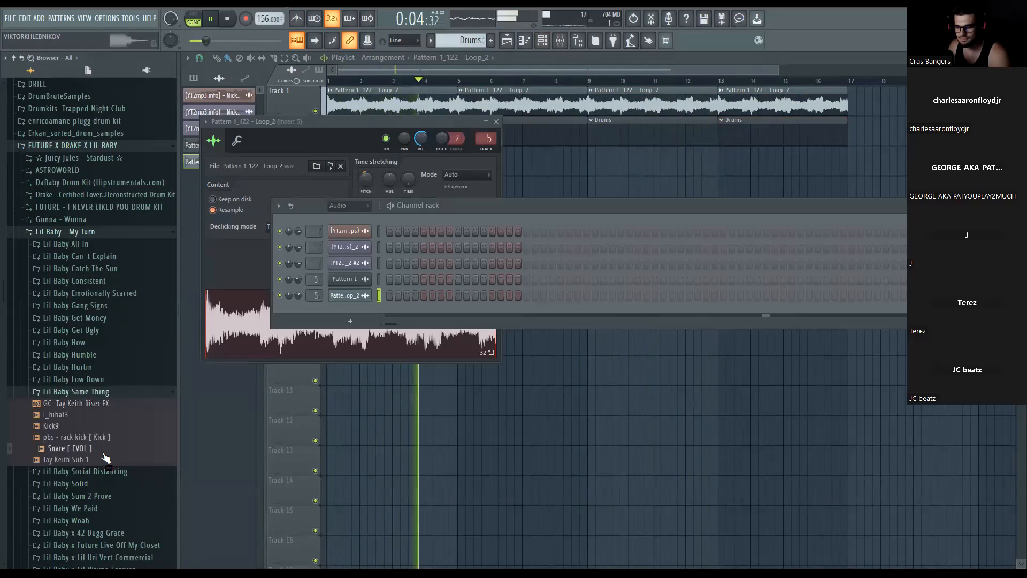
{"action": "key", "text": "space"}
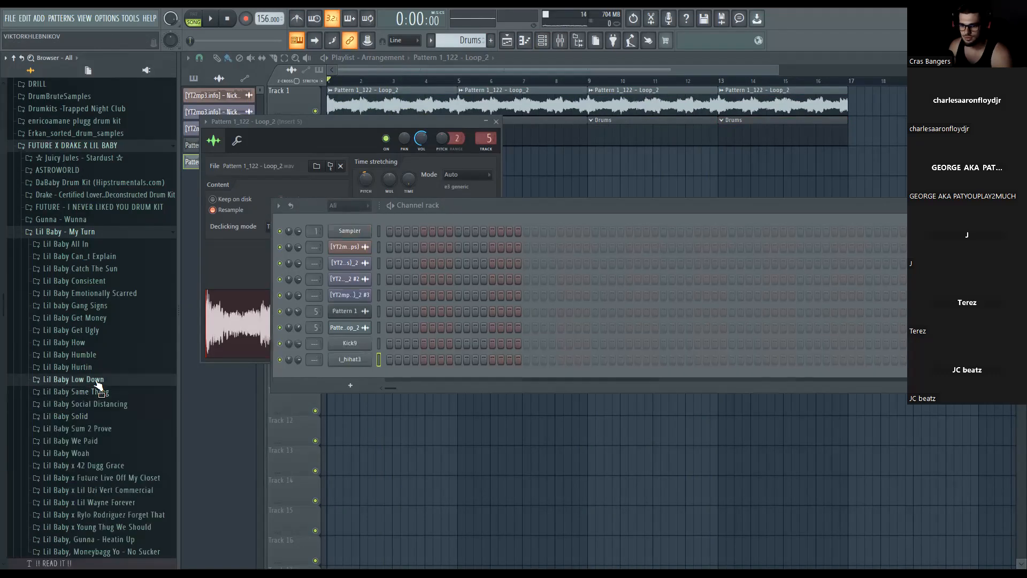
Add the Hood Dreams Clp sample from the Lil Baby Low Down folder and display all channels in the rack
{"action": "left_click", "coordinate": [95, 381]}
{"action": "left_click_drag", "start_coordinate": [105, 412], "coordinate": [115, 413]}
{"action": "left_click_drag", "start_coordinate": [347, 374], "coordinate": [346, 375]}
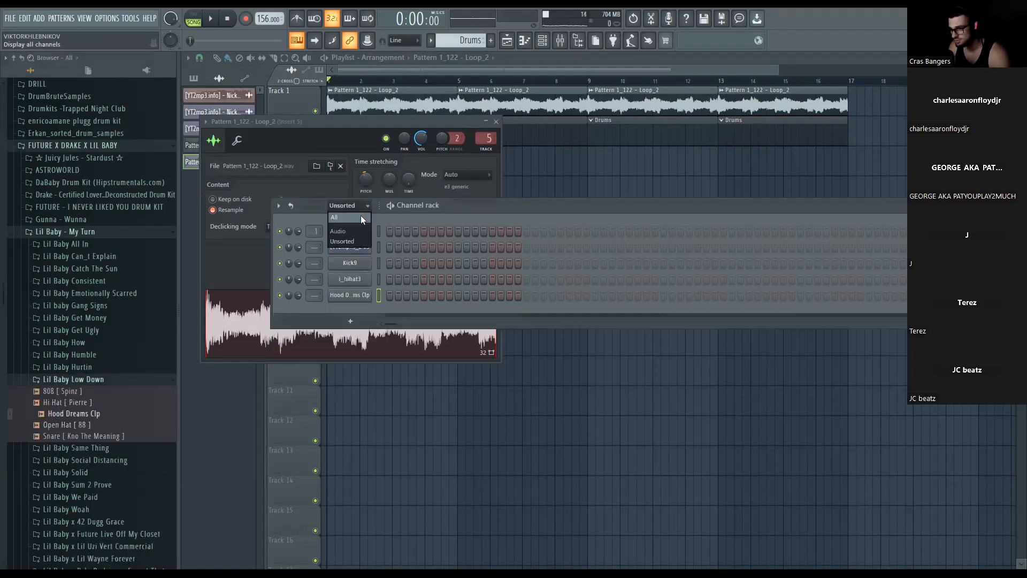
{"action": "left_click", "coordinate": [360, 216]}
Program Hood Dreams Clp hits on steps 9, 25, 41 and 57 of the Drums pattern during playback
{"action": "key", "text": "space"}
{"action": "left_click", "coordinate": [587, 416]}
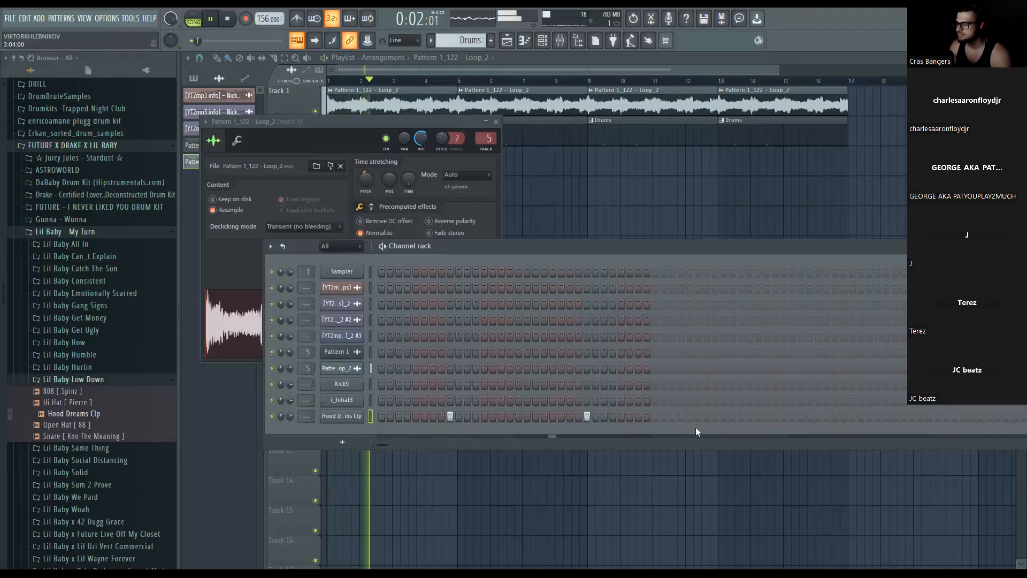
{"action": "left_click", "coordinate": [724, 416]}
{"action": "left_click", "coordinate": [852, 416]}
{"action": "right_click", "coordinate": [853, 416]}
{"action": "left_click", "coordinate": [861, 416]}
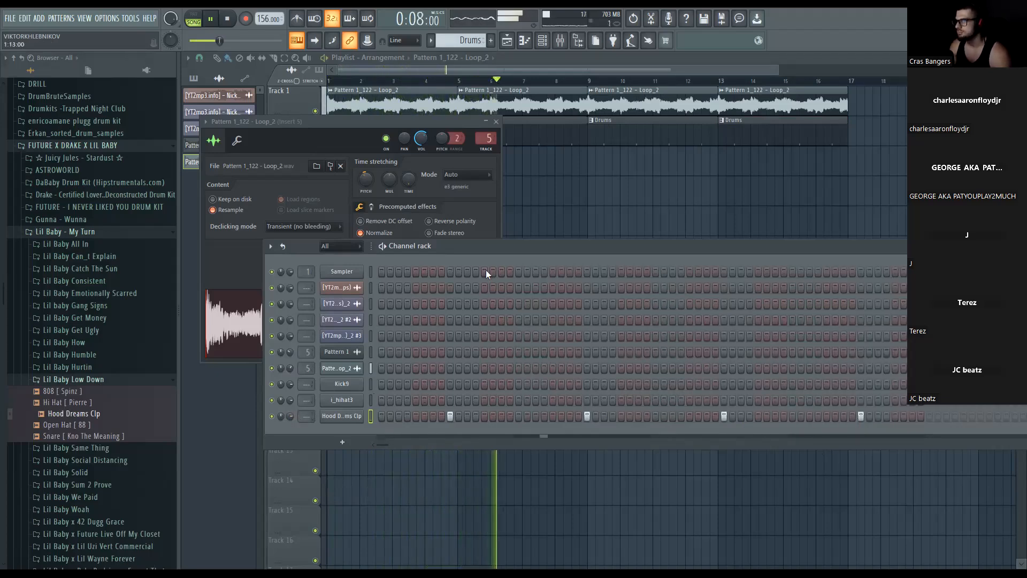
Fill the i_hihat3 channel on every 2 steps
{"action": "key", "text": "F6"}
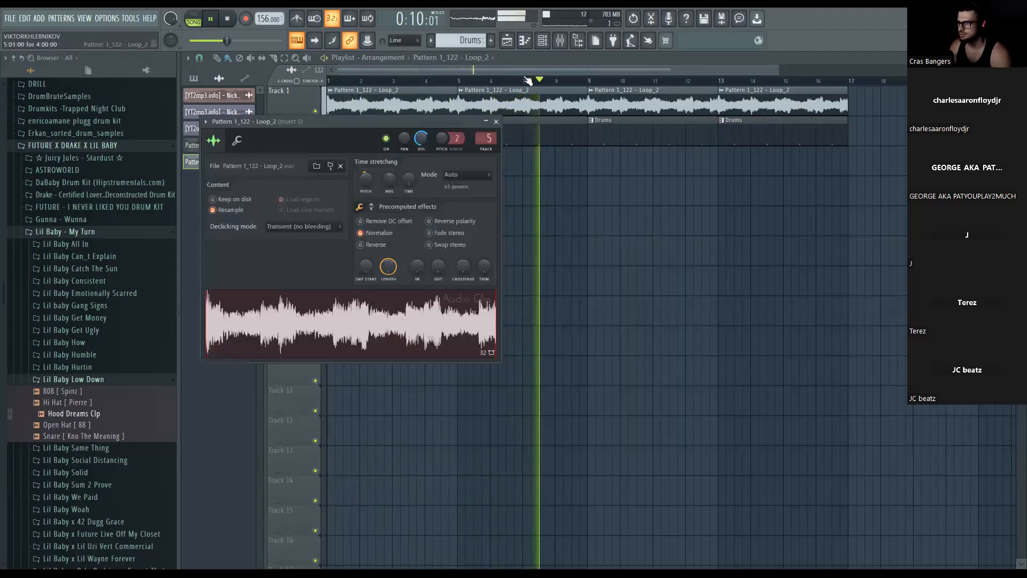
{"action": "key", "text": "F6"}
{"action": "right_click", "coordinate": [359, 397]}
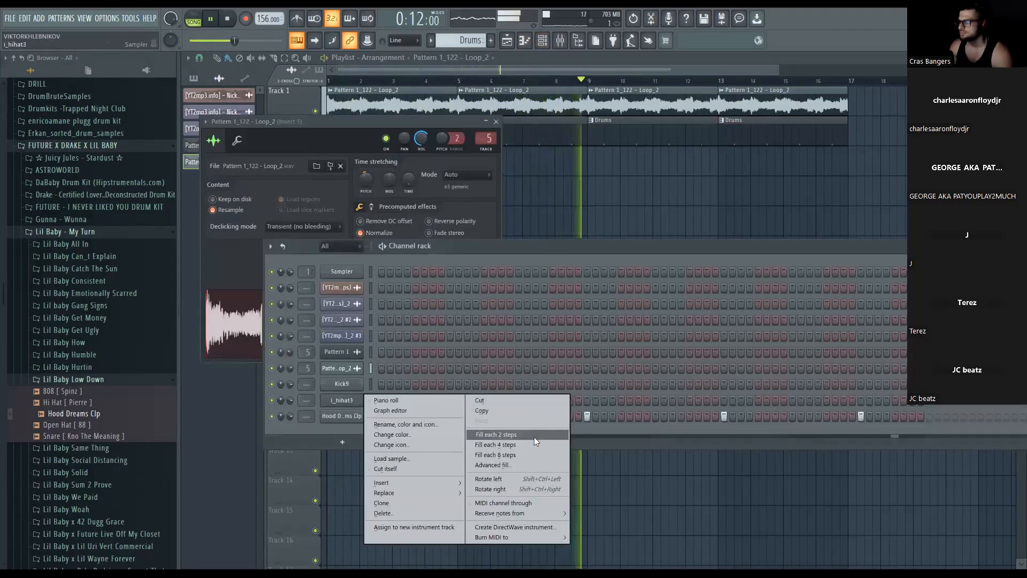
{"action": "left_click", "coordinate": [534, 436]}
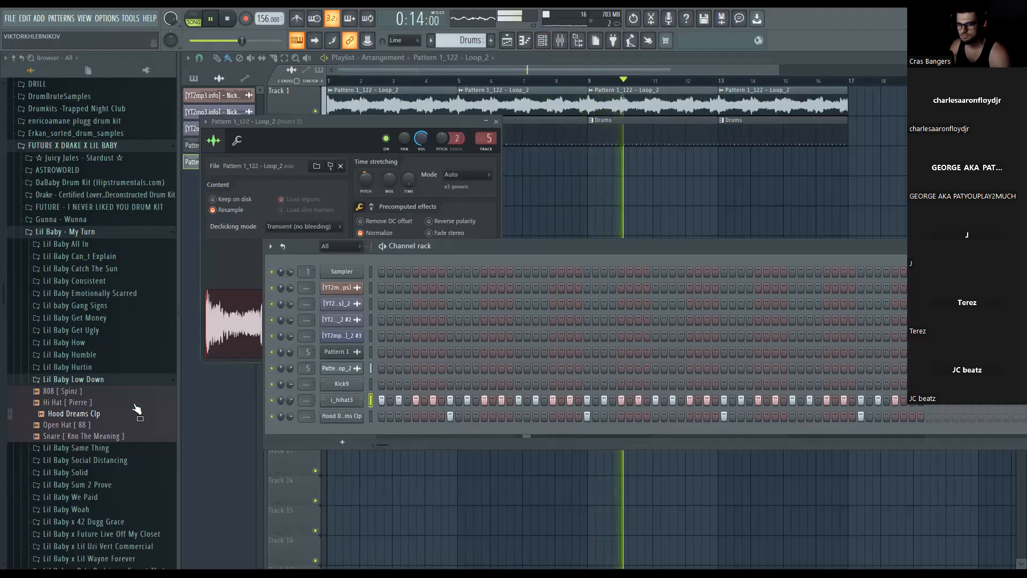
Set the Loop_2 clip's channel volume to 66%
{"action": "key", "text": "F6"}
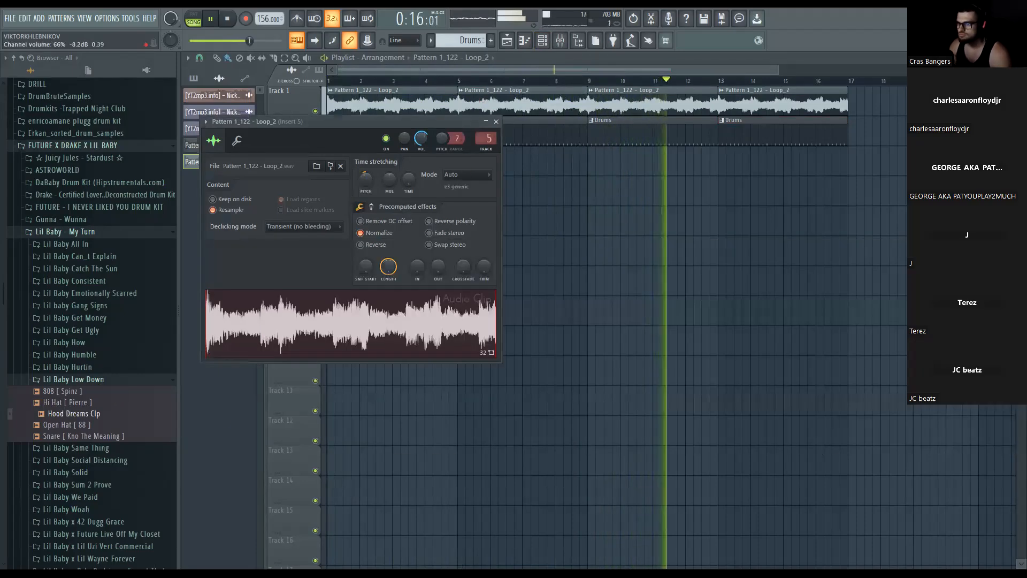
{"action": "key", "text": "Escape"}
Place the Pattern 1 audio clip at bar 17 on Track 1 and duplicate the last Drums clip below it
{"action": "scroll", "coordinate": [633, 229], "scroll_direction": "down", "scroll_amount": 3}
{"action": "left_click", "coordinate": [243, 145]}
{"action": "left_click", "coordinate": [702, 106]}
{"action": "left_click_drag", "start_coordinate": [700, 124], "coordinate": [602, 157]}
{"action": "key", "text": "ctrl+b"}
{"action": "left_click", "coordinate": [758, 163], "text": "ctrl"}
Compare the channel settings of the Pattern 1 and Loop_2 clips while listening to the change at bar 17
{"action": "double_click", "coordinate": [714, 103]}
{"action": "key", "text": "Escape"}
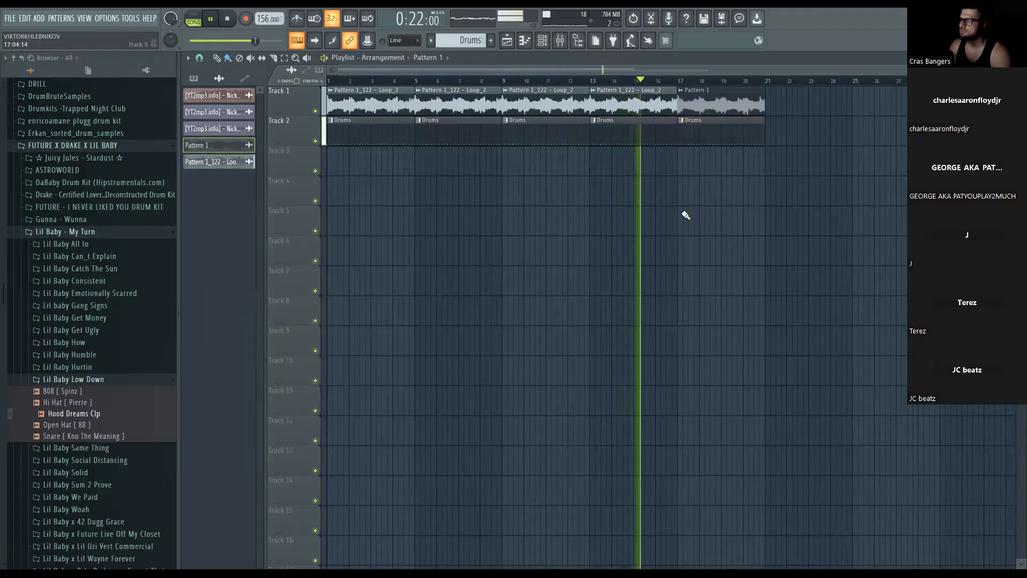
{"action": "double_click", "coordinate": [660, 105]}
{"action": "double_click", "coordinate": [720, 109]}
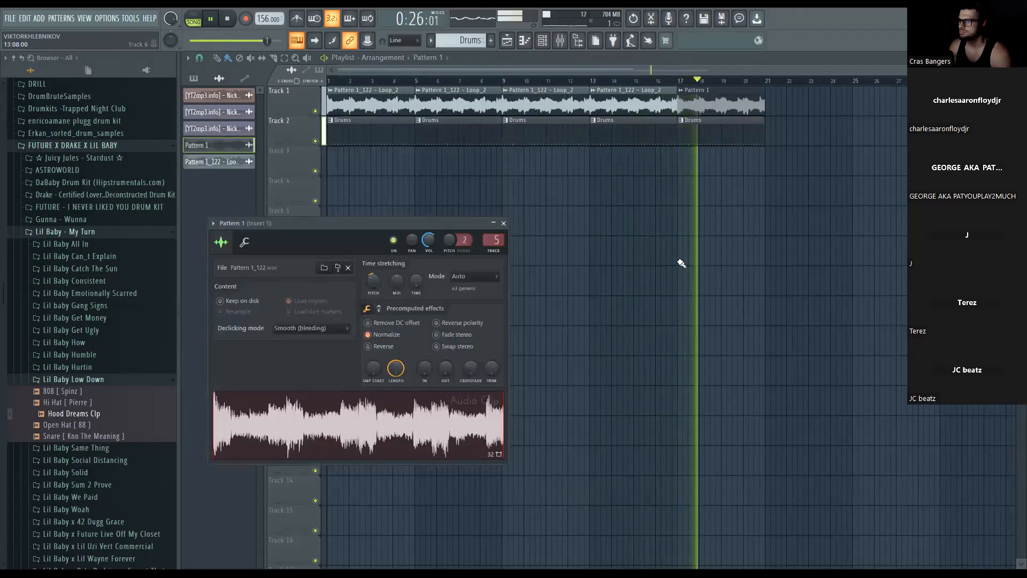
{"action": "key", "text": "Escape"}
{"action": "key", "text": "space"}
Copy the Loop_2 clip's pitch shift of -160 cents and paste it onto the Pattern 1 clip's pitch shift
{"action": "double_click", "coordinate": [636, 116]}
{"action": "right_click", "coordinate": [367, 178]}
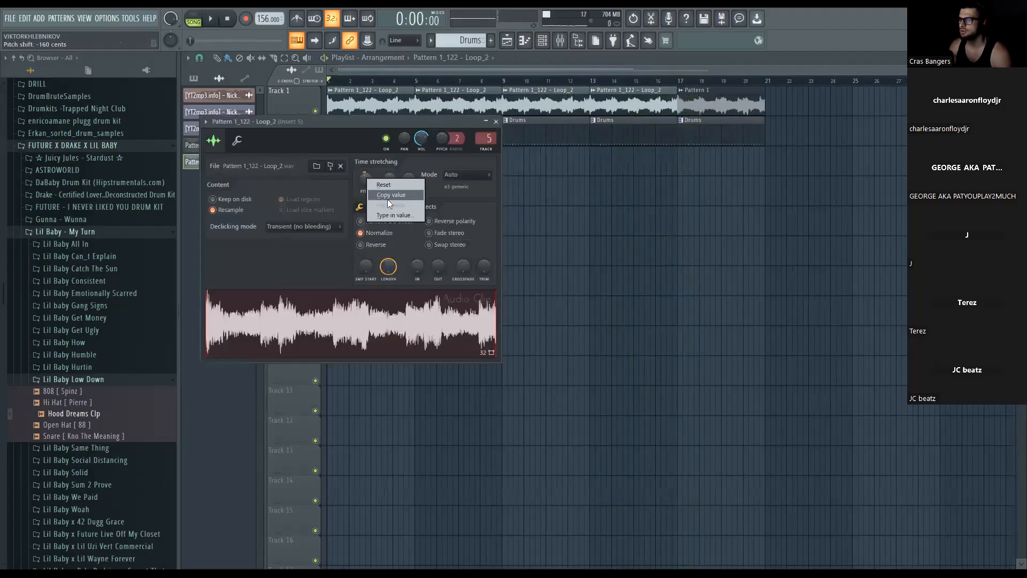
{"action": "left_click", "coordinate": [388, 197]}
{"action": "double_click", "coordinate": [735, 93]}
{"action": "right_click", "coordinate": [378, 279]}
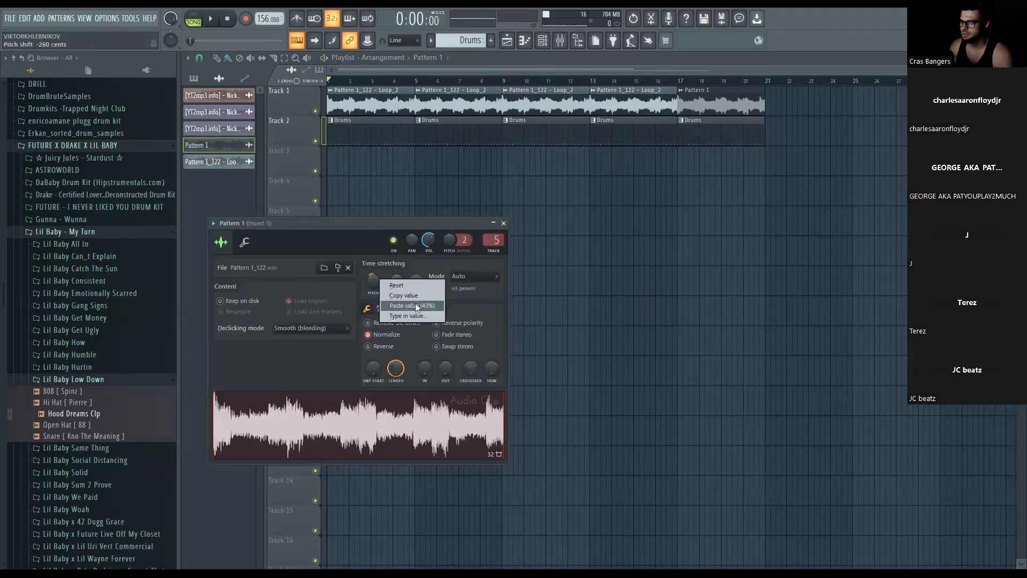
{"action": "left_click", "coordinate": [415, 304]}
{"action": "key", "text": "Escape"}
Play from bar 15 to compare the Loop_2 clip with the Pattern 1 clip at bar 17
{"action": "left_click", "coordinate": [636, 101]}
{"action": "left_click", "coordinate": [636, 82]}
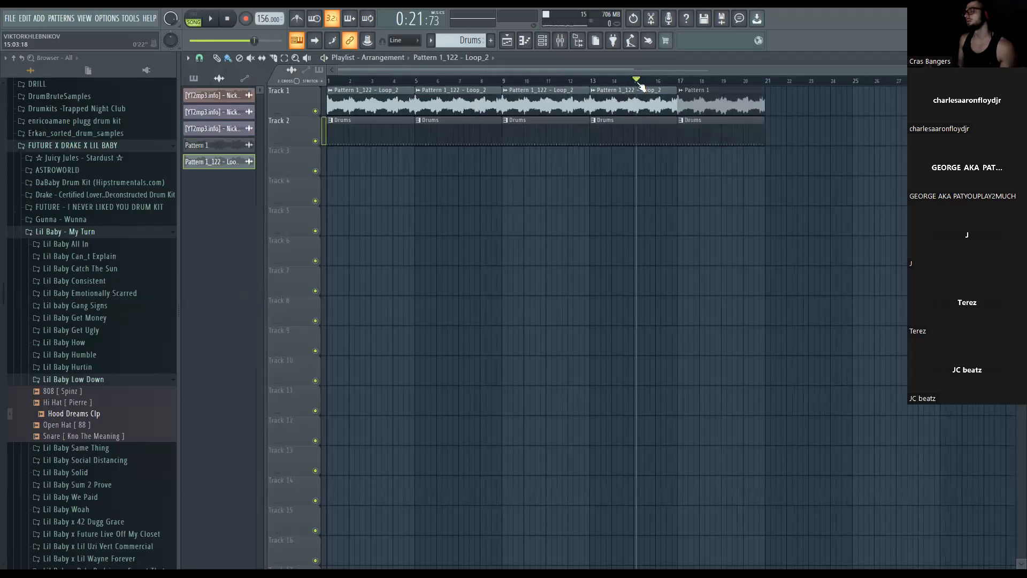
{"action": "key", "text": "space"}
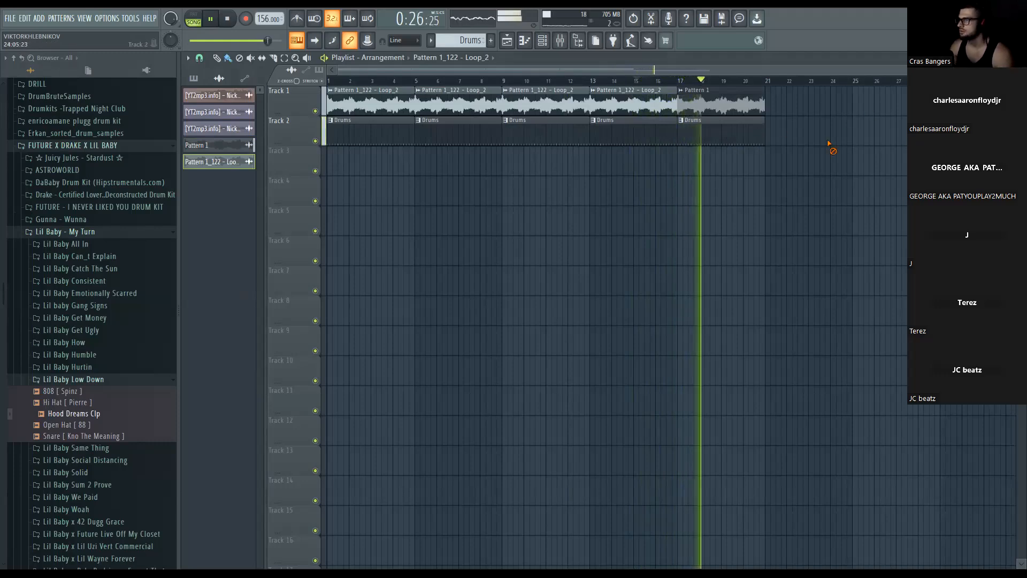
{"action": "key", "text": "space"}
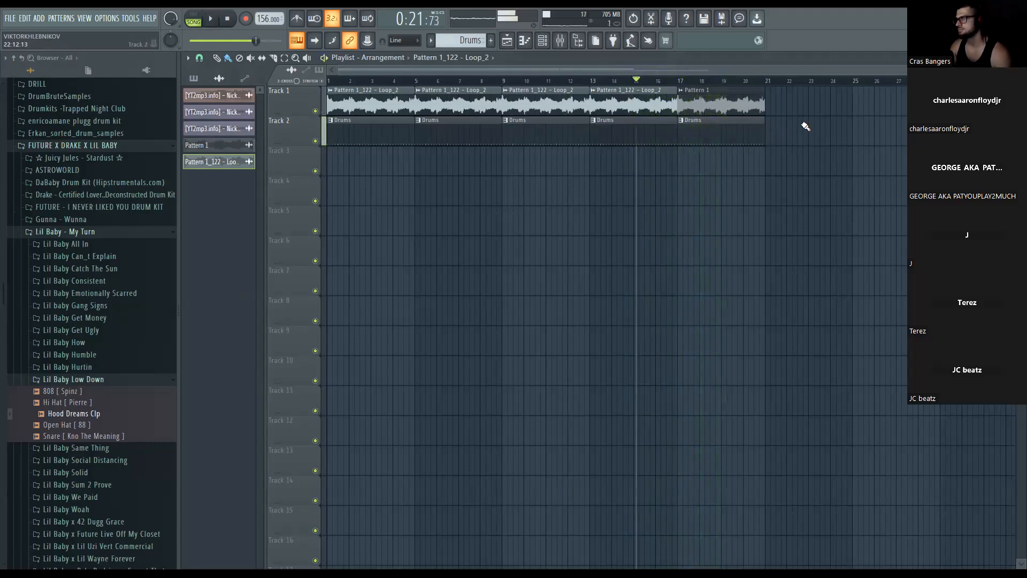
Delete the Pattern 1 and Drums clips at bar 17 and return the song position to the start
{"action": "right_click", "coordinate": [754, 106]}
{"action": "right_click", "coordinate": [745, 131]}
{"action": "left_click_drag", "start_coordinate": [254, 41], "coordinate": [189, 96]}
Set the Loop_2 clip's channel volume to 73%, and show the mixer and channel rack
{"action": "double_click", "coordinate": [460, 103]}
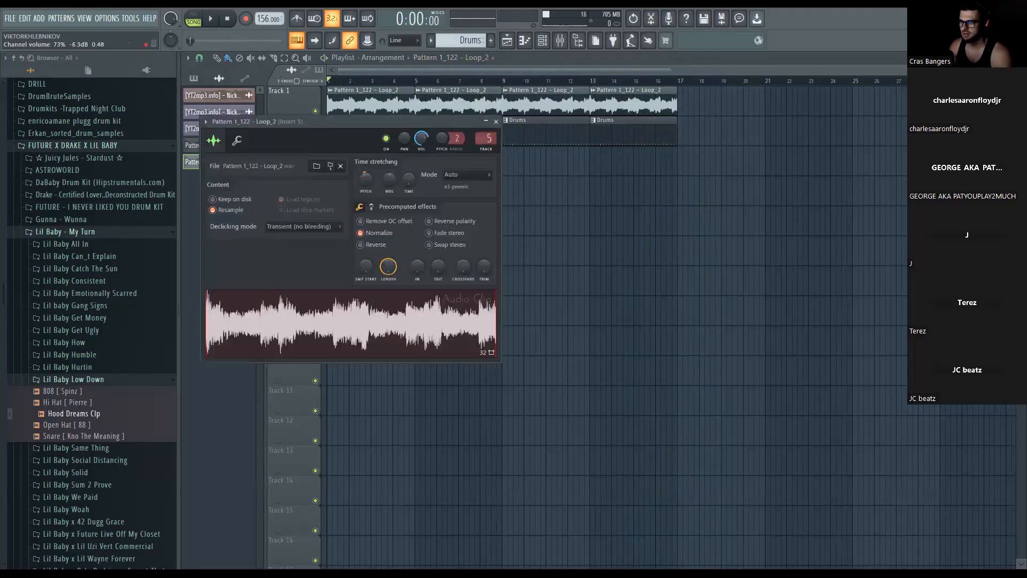
{"action": "left_click", "coordinate": [560, 40]}
{"action": "left_click", "coordinate": [548, 41]}
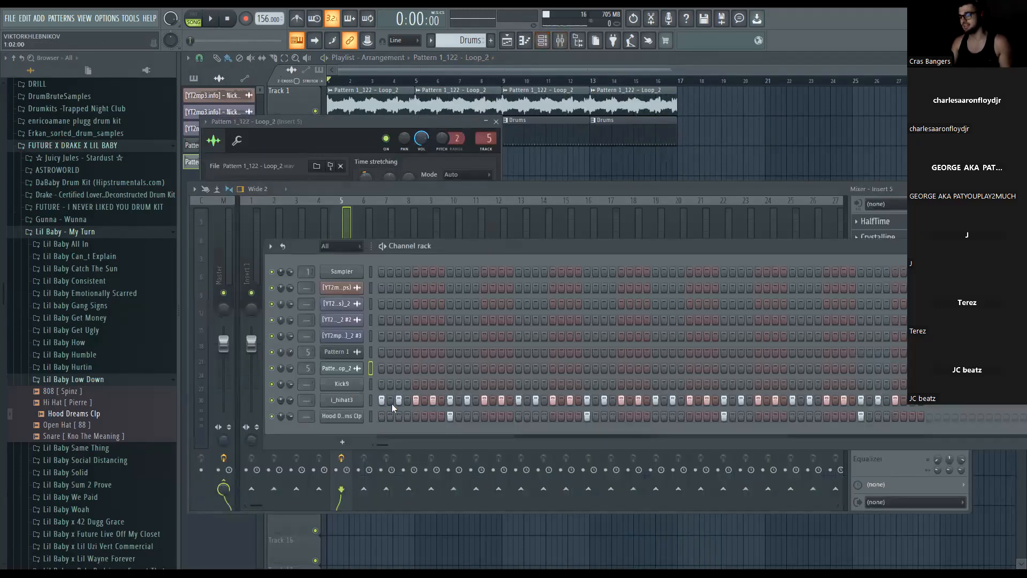
Place Kick9 hits on steps 1, 21, 33, 51 and 59 of the Drums pattern while the song plays
{"action": "left_click", "coordinate": [381, 384]}
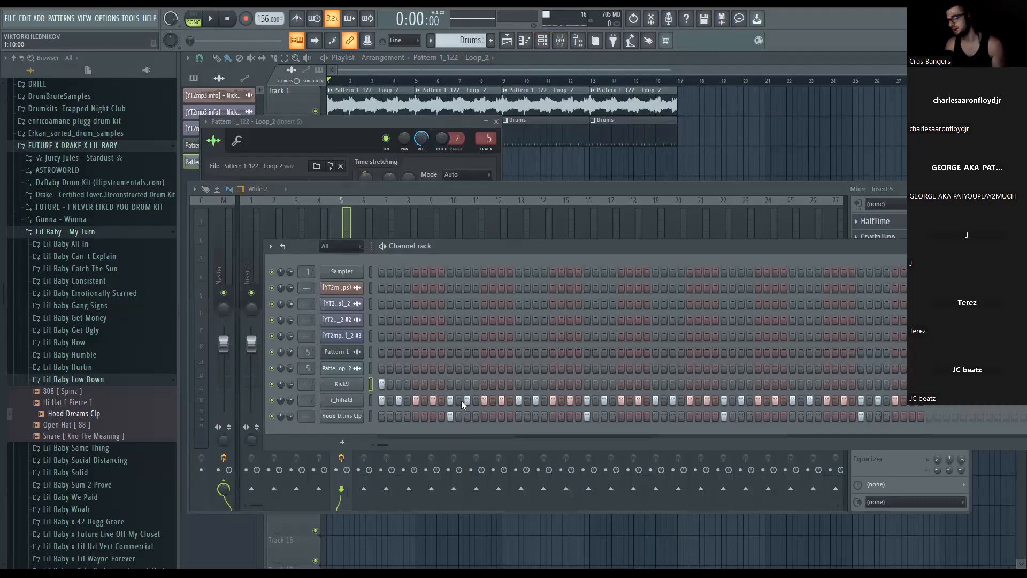
{"action": "key", "text": "space"}
{"action": "left_click", "coordinate": [552, 384]}
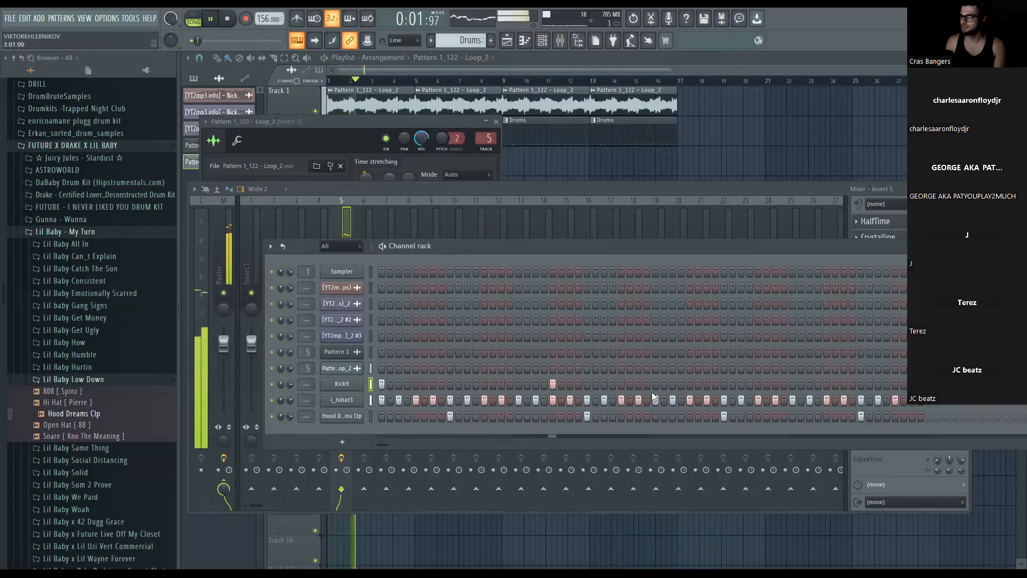
{"action": "left_click", "coordinate": [655, 384]}
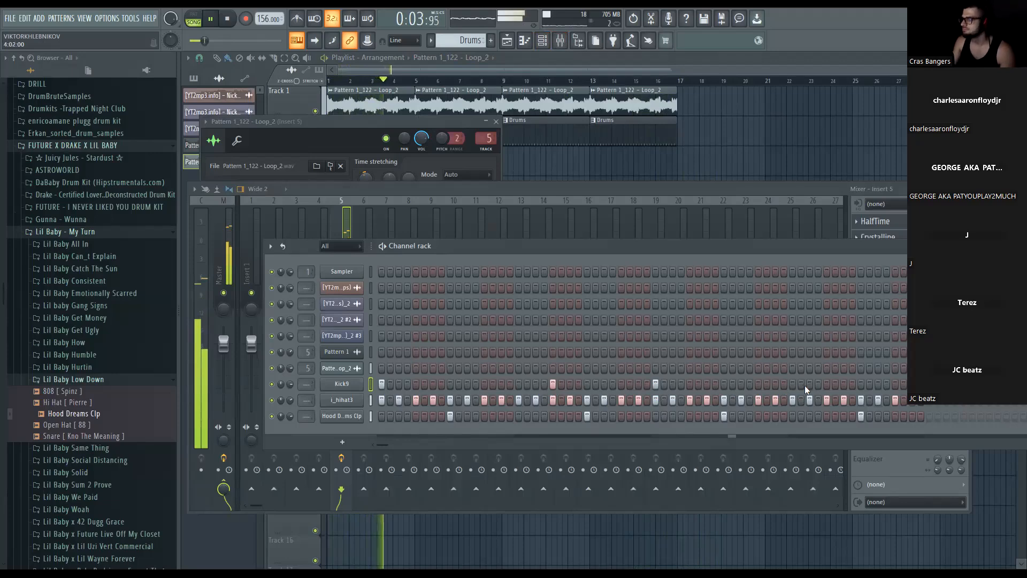
{"action": "left_click", "coordinate": [809, 384]}
{"action": "left_click", "coordinate": [877, 384]}
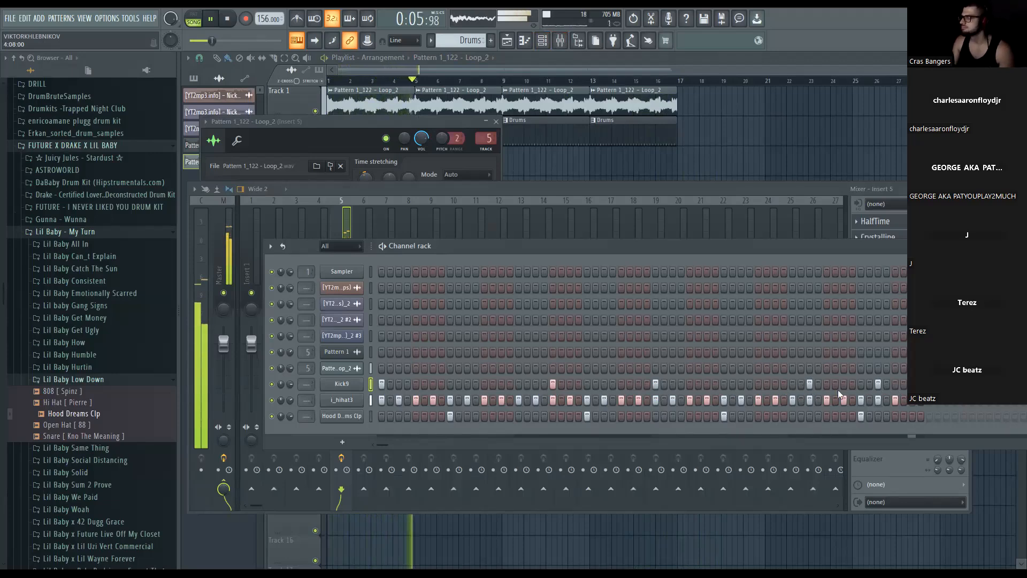
{"action": "left_click", "coordinate": [341, 247]}
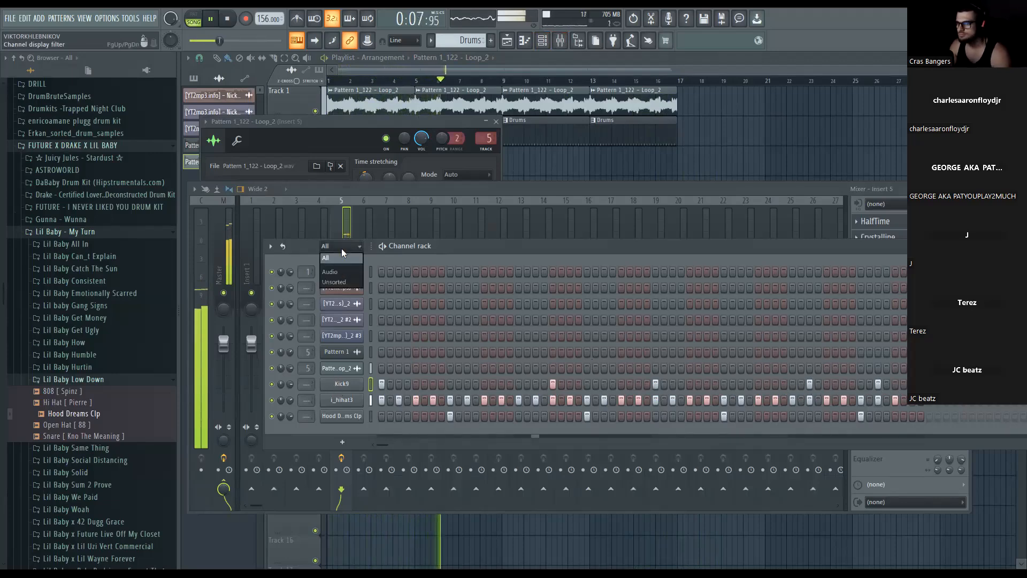
{"action": "left_click", "coordinate": [340, 269]}
{"action": "left_click", "coordinate": [348, 247]}
{"action": "left_click", "coordinate": [350, 257]}
Stop playback and clear all hits from the Kick9, i_hihat3 and Hood Dreams Clp channels
{"action": "key", "text": "space"}
{"action": "mouse_move", "coordinate": [382, 399]}
{"action": "left_mouse_down"}
{"action": "mouse_move", "coordinate": [614, 407]}
{"action": "mouse_move", "coordinate": [695, 384]}
{"action": "left_mouse_up"}
{"action": "left_click_drag", "start_coordinate": [882, 419], "coordinate": [463, 406]}
{"action": "left_click_drag", "start_coordinate": [571, 381], "coordinate": [359, 385]}
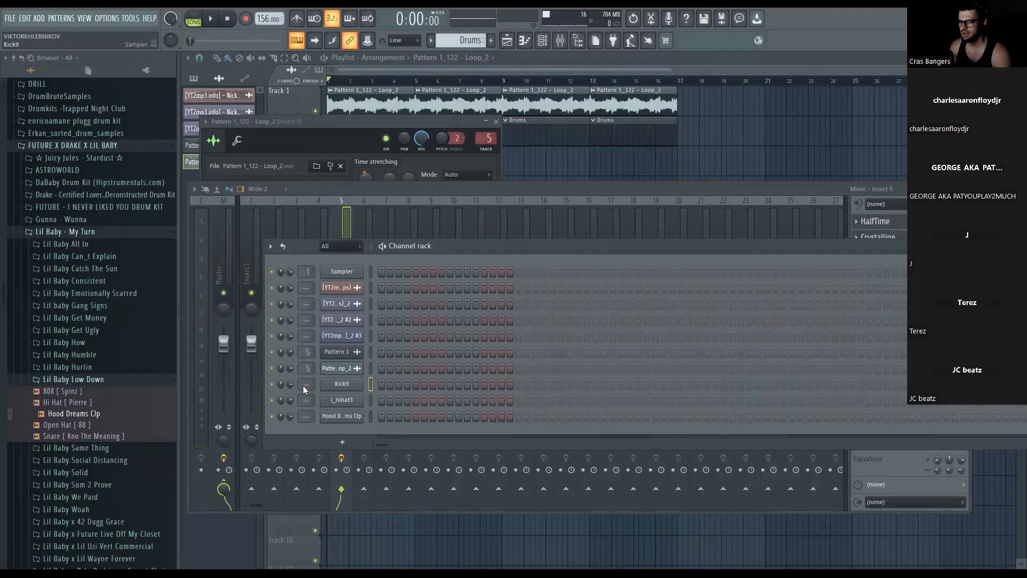
Preview drum samples in the WUNNA, TOP FLOOR, SKYBOX and ROCKSTAR BIKERS _ CHAINS folders of the Gunna - Wunna kit
{"action": "left_click", "coordinate": [106, 379]}
{"action": "left_click", "coordinate": [77, 233]}
{"action": "left_click", "coordinate": [78, 220]}
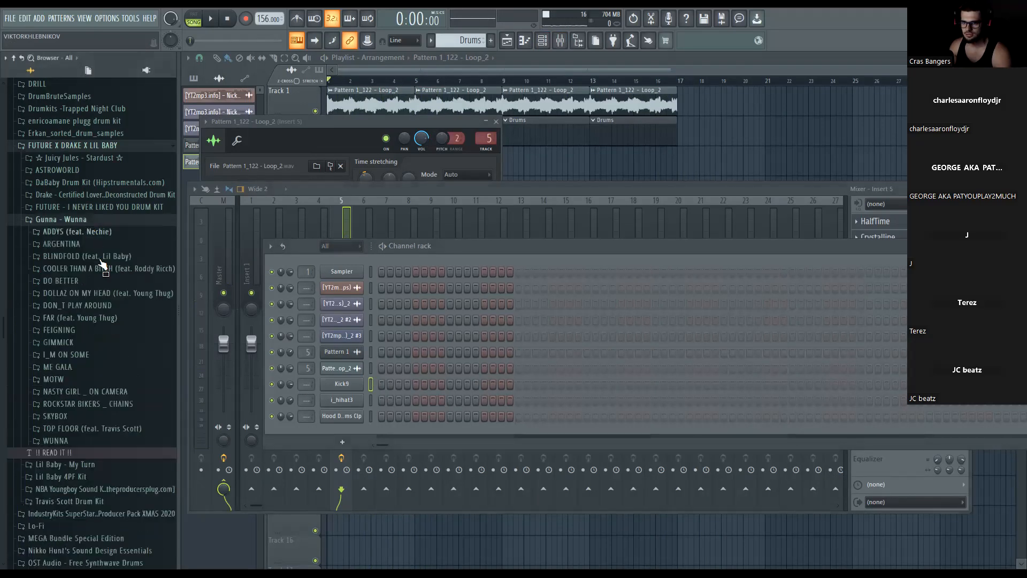
{"action": "left_click", "coordinate": [92, 441]}
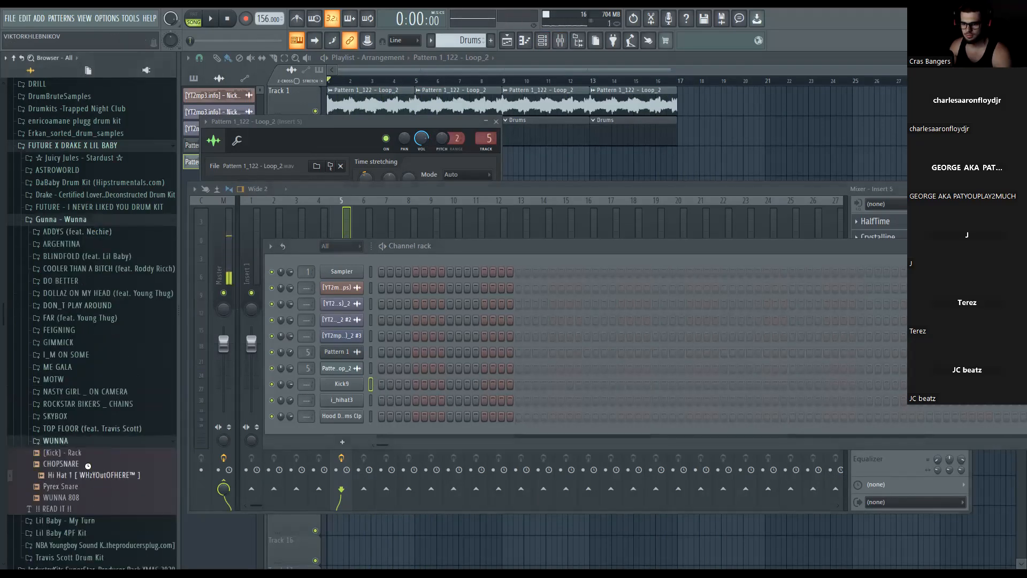
{"action": "left_click", "coordinate": [86, 428]}
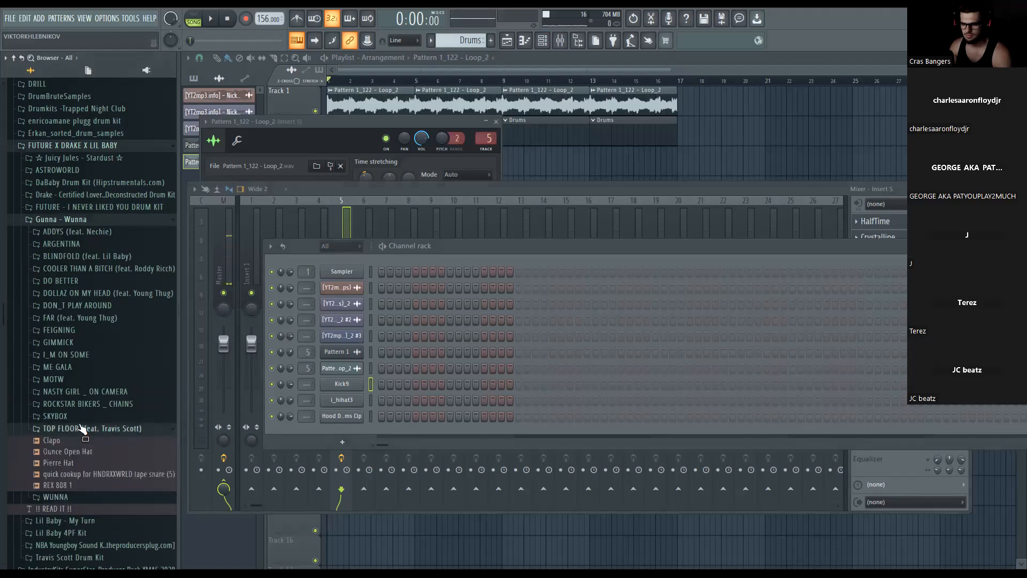
{"action": "left_click", "coordinate": [78, 417]}
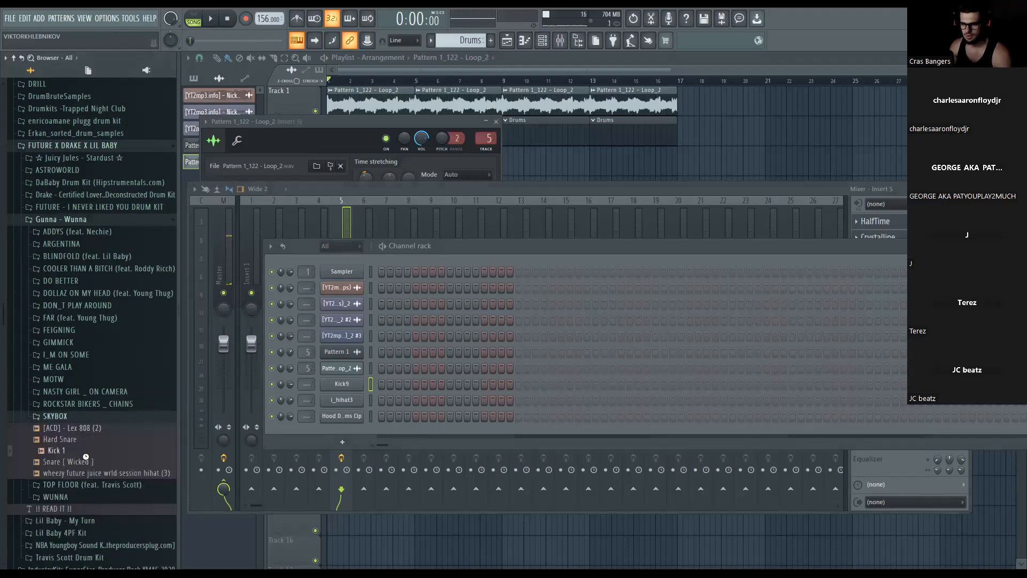
{"action": "left_click", "coordinate": [81, 404]}
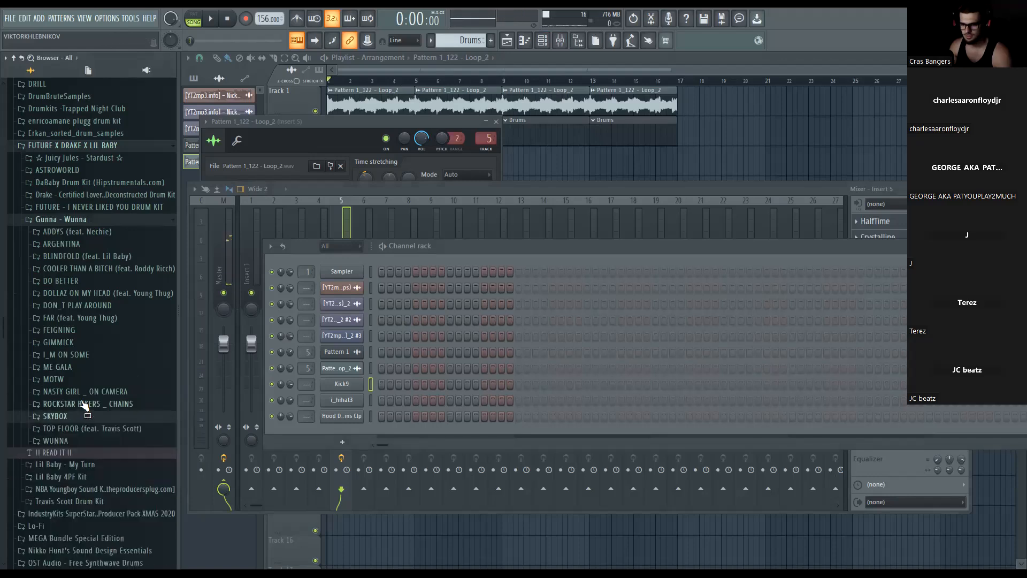
{"action": "left_click", "coordinate": [92, 449]}
Add the rim sample from the NASTY GIRL _ ON CAMERA folder as a new channel routed to mixer track 6
{"action": "left_click", "coordinate": [86, 391]}
{"action": "left_click", "coordinate": [95, 438]}
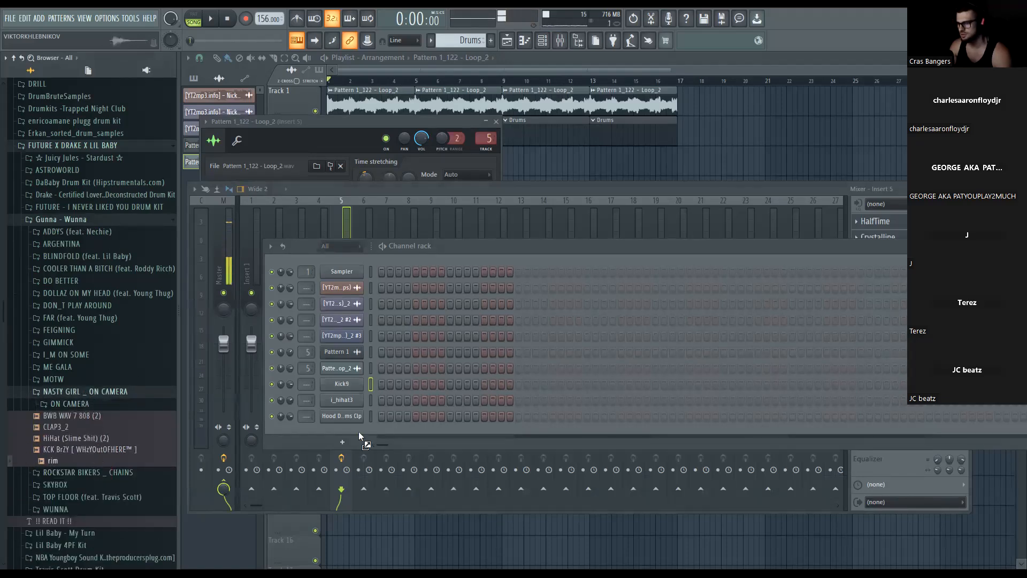
{"action": "left_click_drag", "start_coordinate": [319, 375], "coordinate": [319, 376]}
{"action": "left_click_drag", "start_coordinate": [307, 352], "coordinate": [308, 338]}
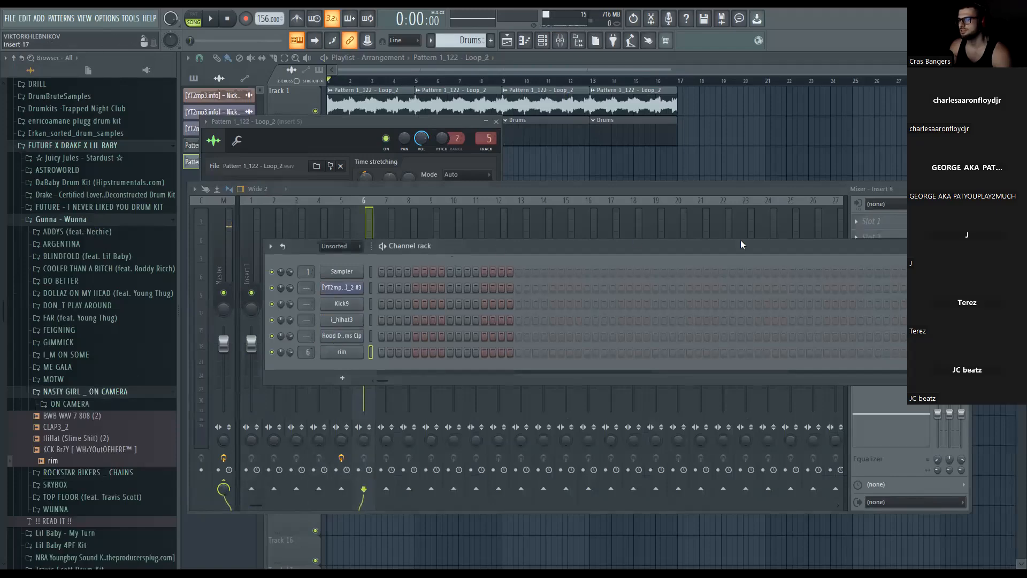
Load Fruity Reeverb 2 into the first effect slot of Insert 6 and show the channel rack again
{"action": "left_click", "coordinate": [870, 221]}
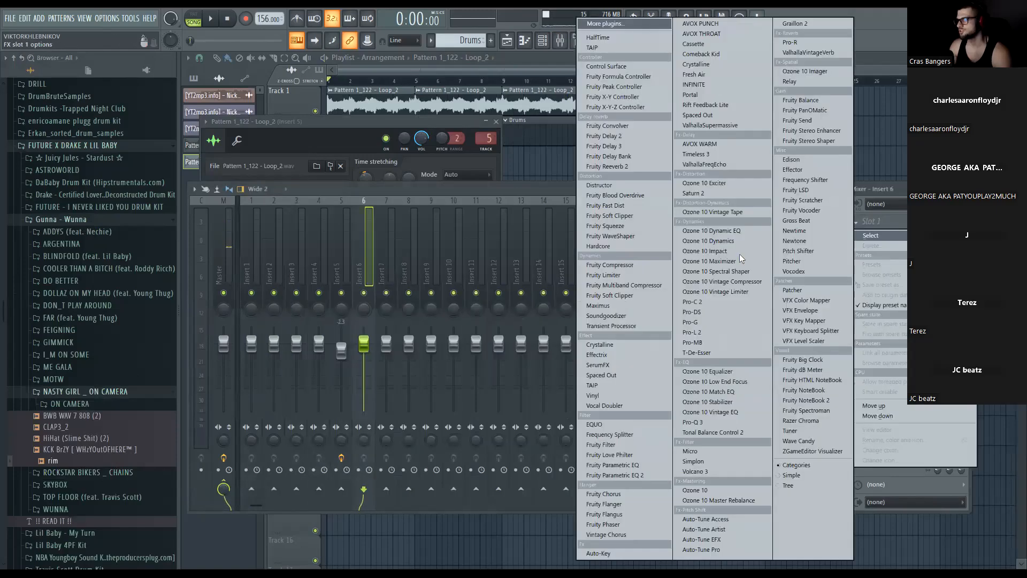
{"action": "left_click", "coordinate": [637, 167]}
{"action": "left_click", "coordinate": [548, 41]}
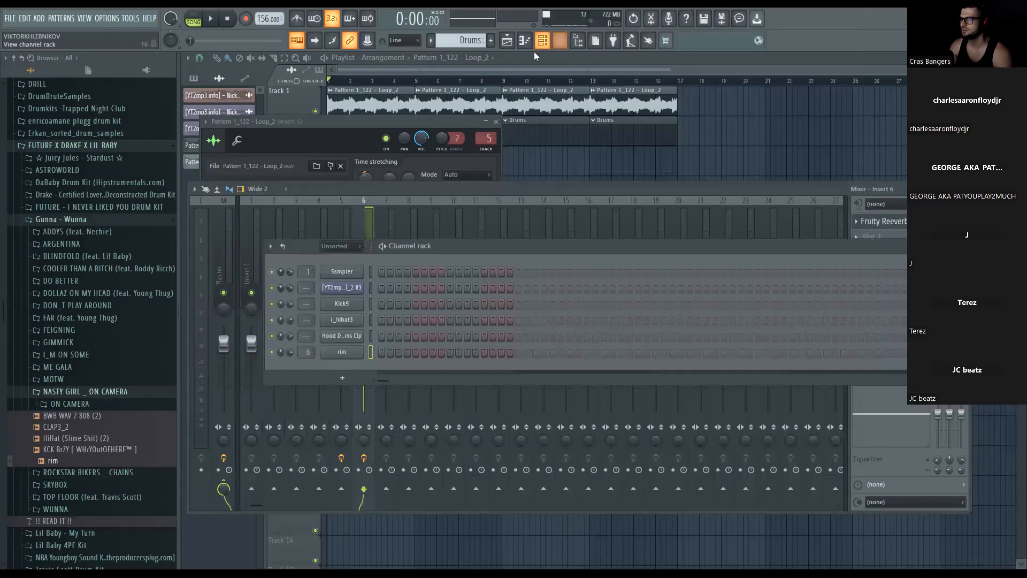
Open the rim channel's sampler settings and adjust its precomputed boost and reverb
{"action": "left_click", "coordinate": [353, 354]}
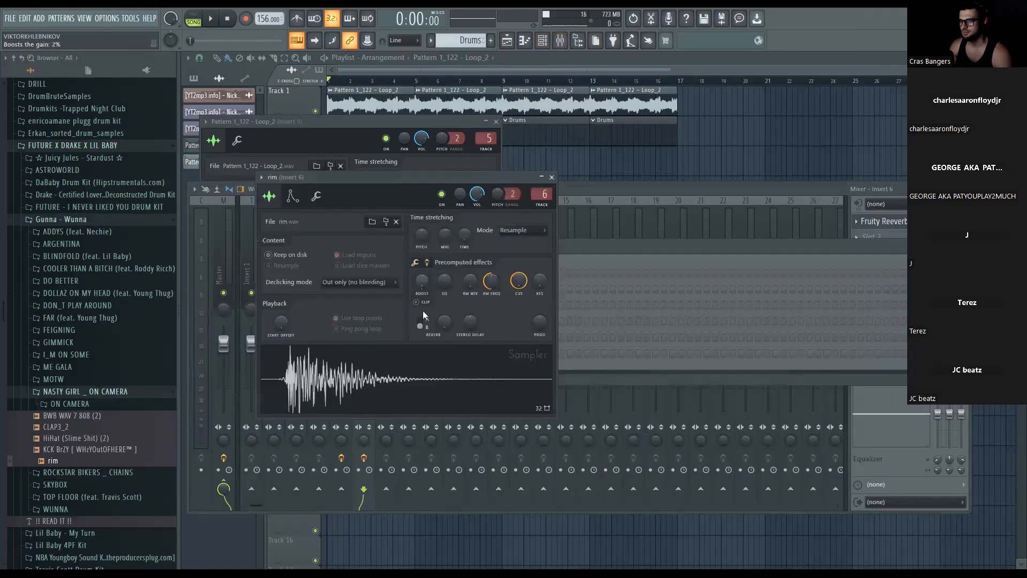
{"action": "scroll", "coordinate": [434, 303], "scroll_direction": "up", "scroll_amount": 3}
{"action": "left_click_drag", "start_coordinate": [444, 322], "coordinate": [422, 315]}
Place rim hits on steps 9, 25, 41 and 57 of the Drums pattern during playback
{"action": "left_click", "coordinate": [553, 43]}
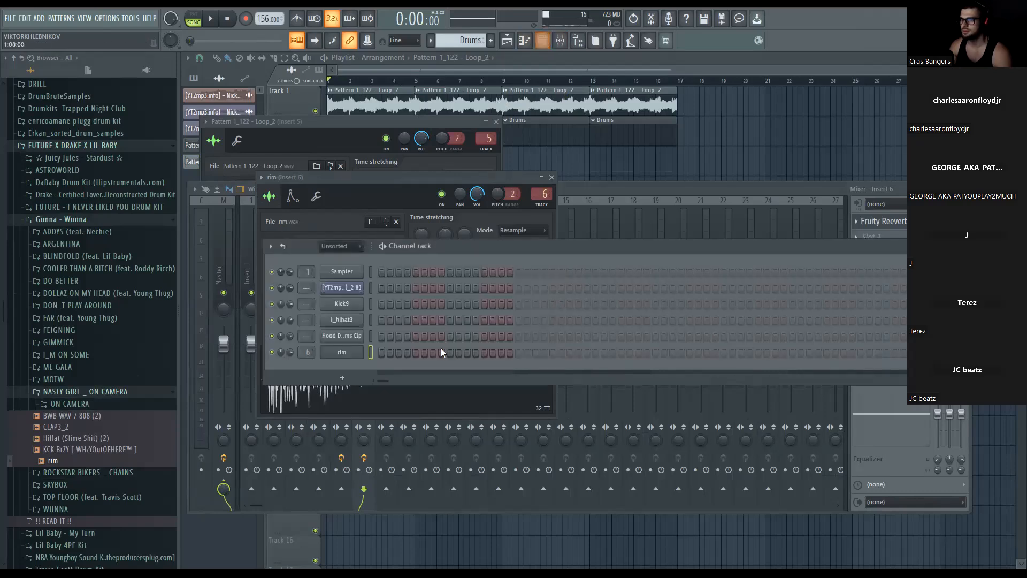
{"action": "key", "text": "space"}
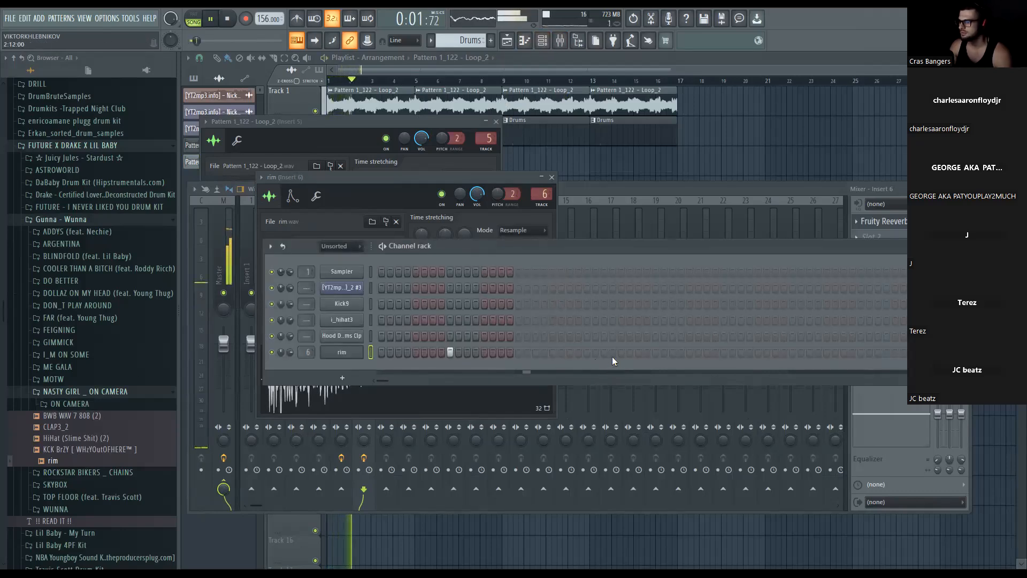
{"action": "left_click", "coordinate": [587, 352]}
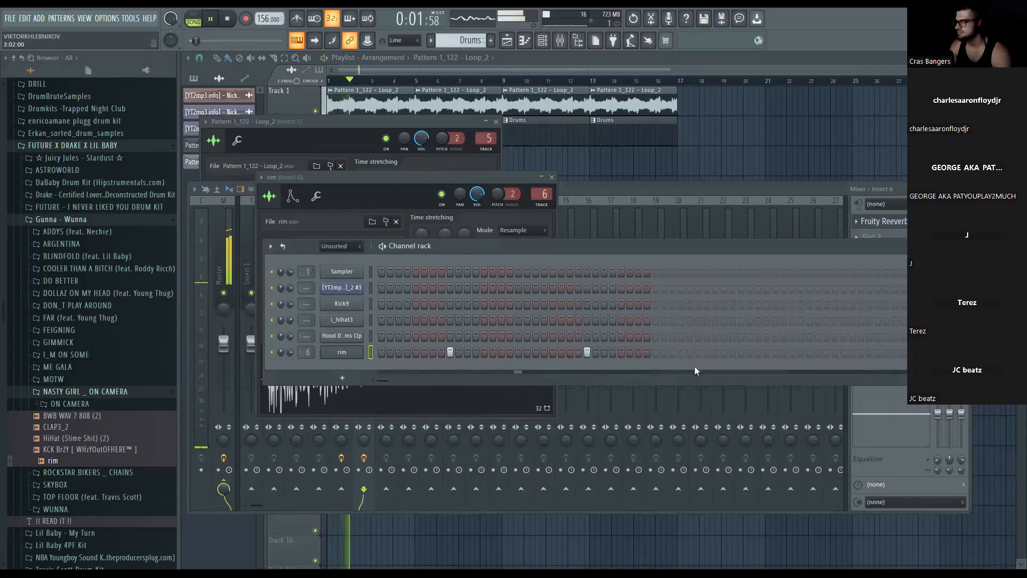
{"action": "left_click", "coordinate": [723, 353]}
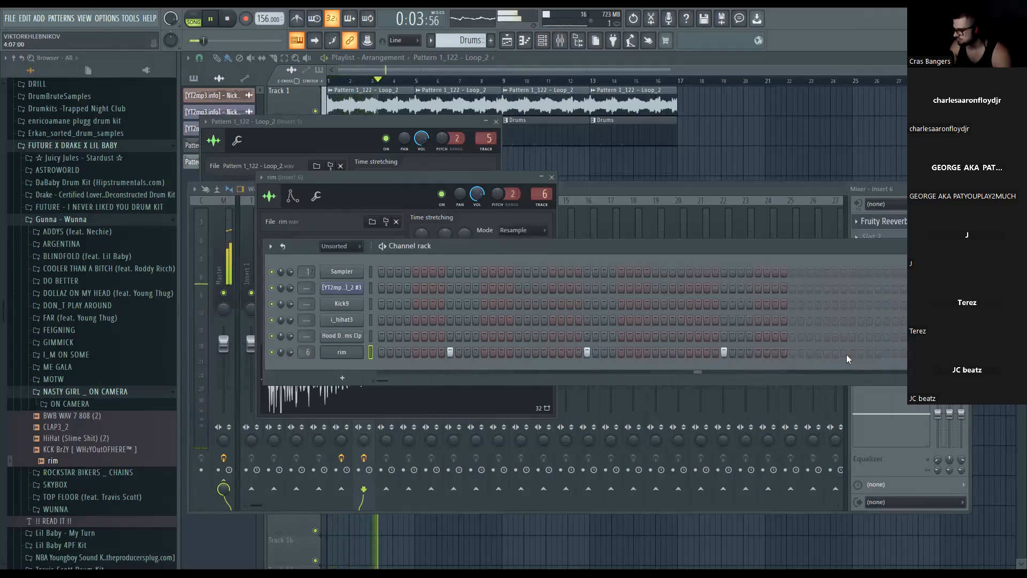
{"action": "left_click", "coordinate": [864, 355]}
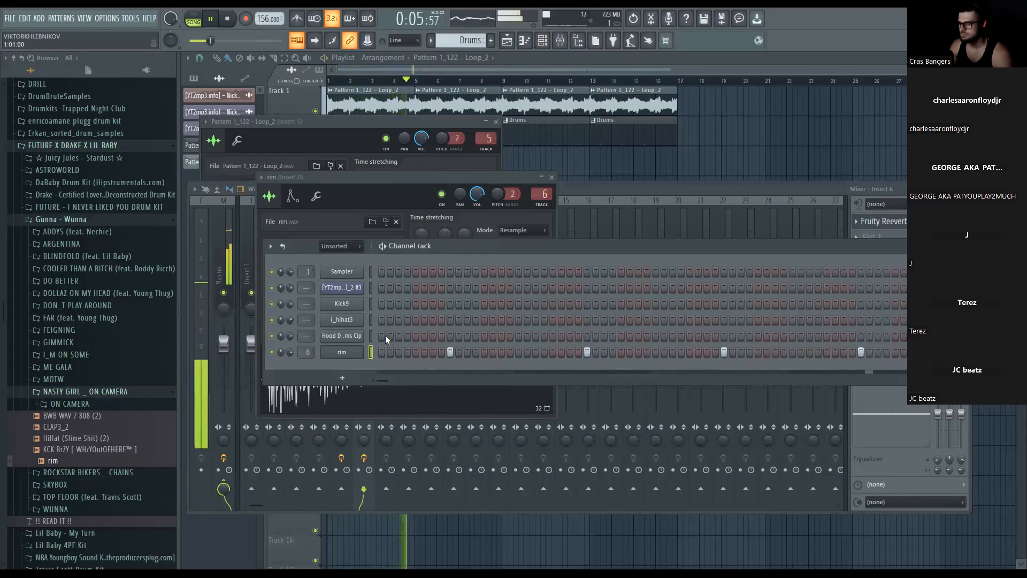
Place Kick9 hits on steps 1, 3, 33, 35 and 53 of the Drums pattern
{"action": "left_click", "coordinate": [373, 319]}
{"action": "left_click", "coordinate": [381, 304]}
{"action": "left_click", "coordinate": [399, 304]}
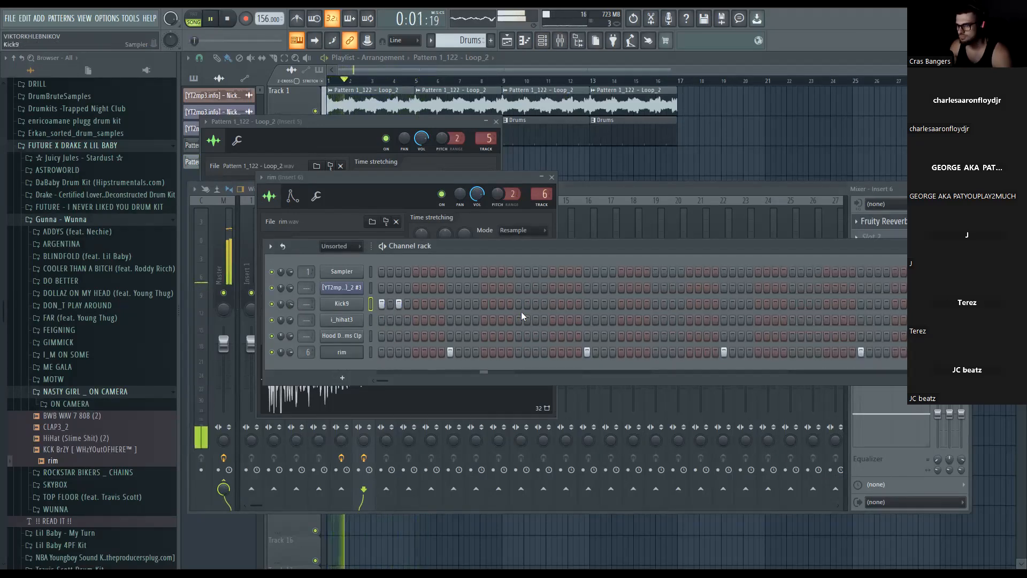
{"action": "left_click", "coordinate": [655, 304]}
{"action": "left_click", "coordinate": [673, 304]}
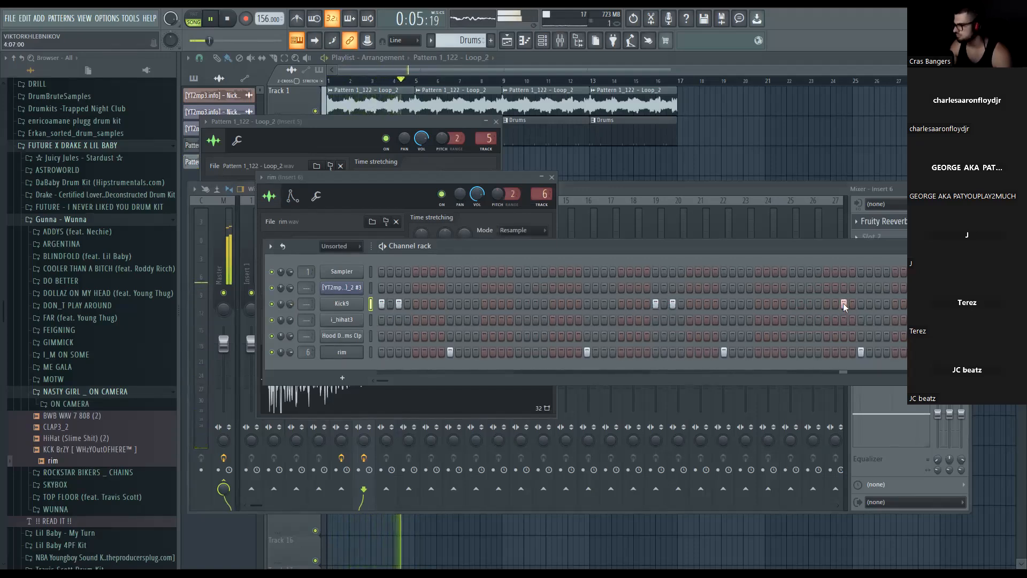
{"action": "left_click", "coordinate": [827, 304]}
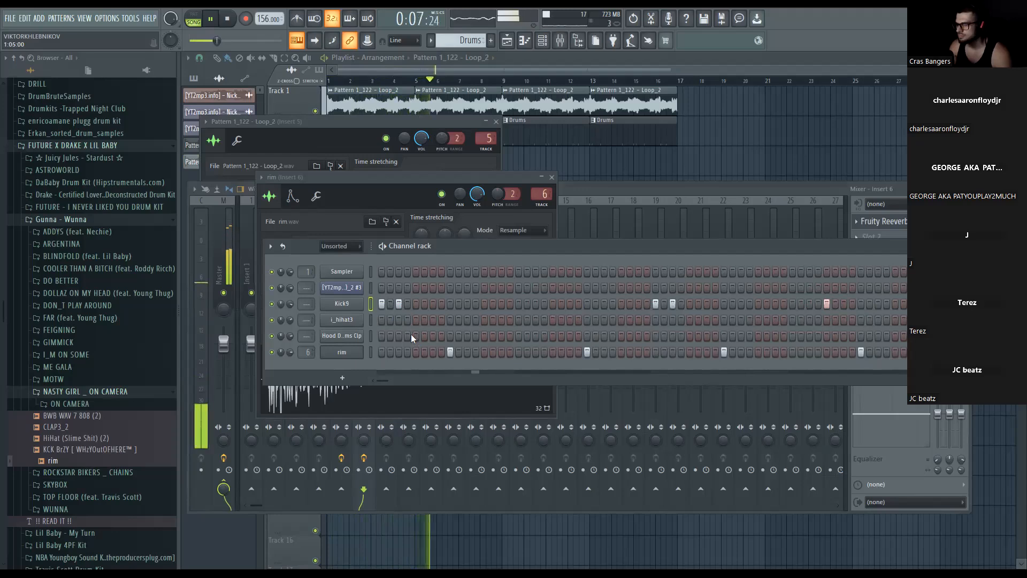
Route i_hihat3 to mixer track 6 and place its hits on steps 1, 13, 17, 19, 31, 43, 47, 51, 59 and 61
{"action": "left_click_drag", "start_coordinate": [301, 322], "coordinate": [301, 305]}
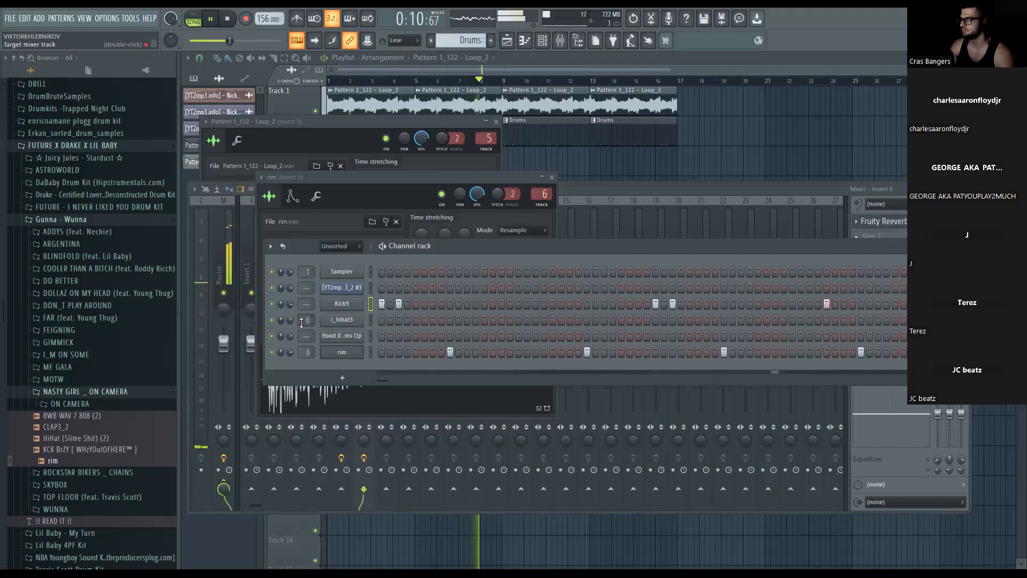
{"action": "left_click", "coordinate": [381, 320]}
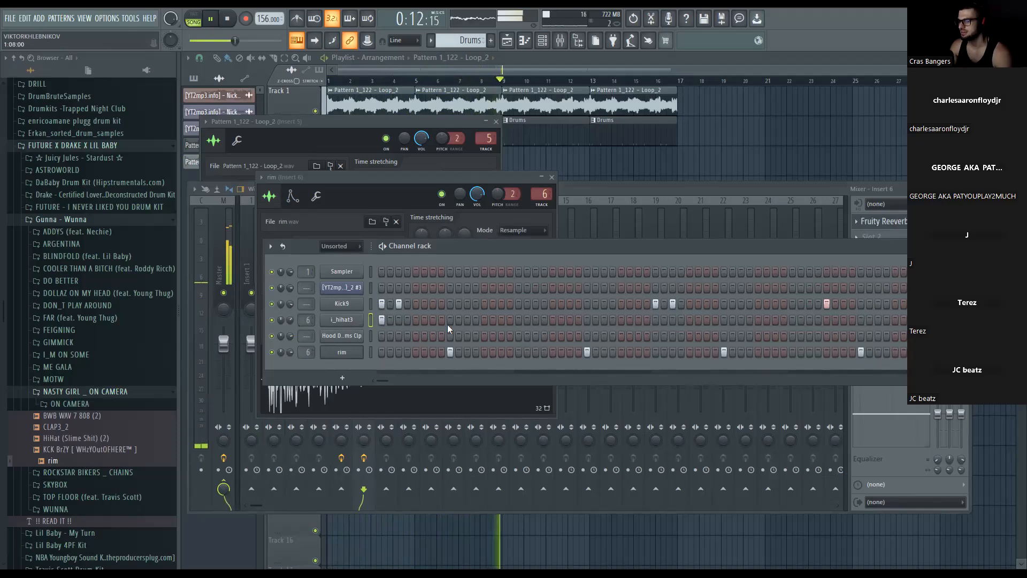
{"action": "left_click", "coordinate": [518, 320]}
{"action": "left_click", "coordinate": [536, 320]}
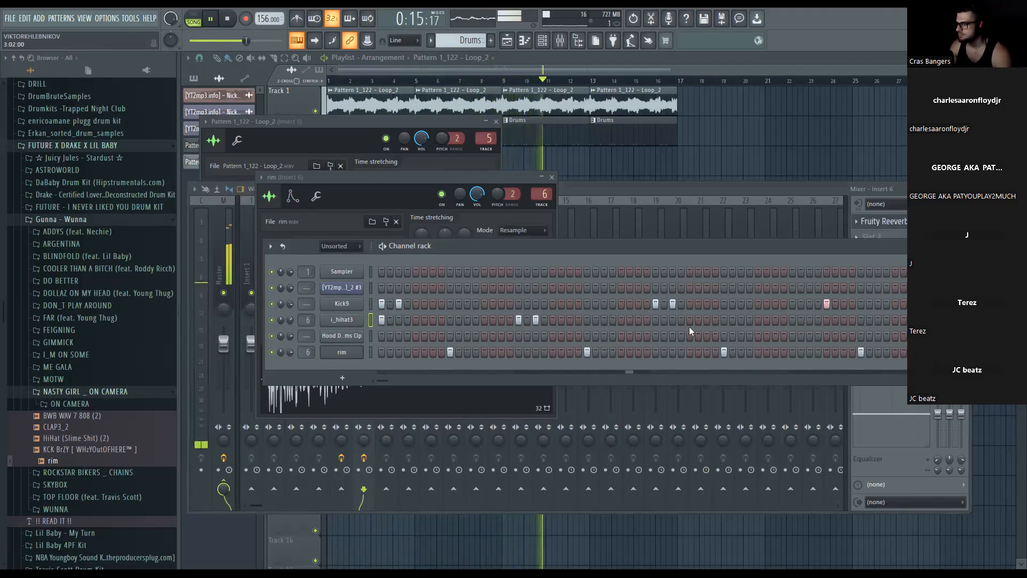
{"action": "left_click", "coordinate": [775, 320]}
{"action": "left_click", "coordinate": [810, 320]}
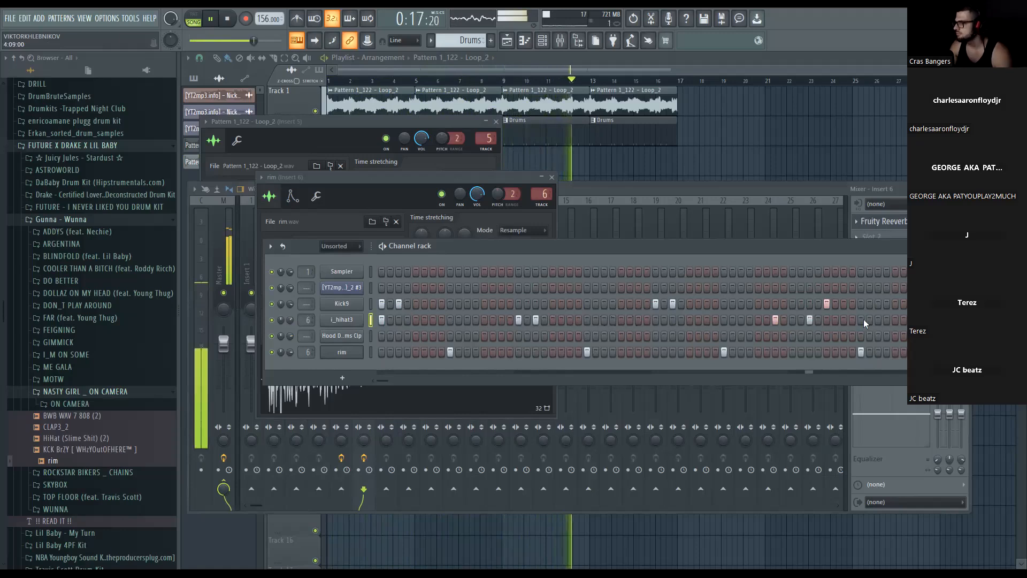
{"action": "left_click", "coordinate": [878, 320]}
{"action": "left_click", "coordinate": [484, 320]}
{"action": "left_click", "coordinate": [638, 320]}
{"action": "left_click", "coordinate": [741, 320]}
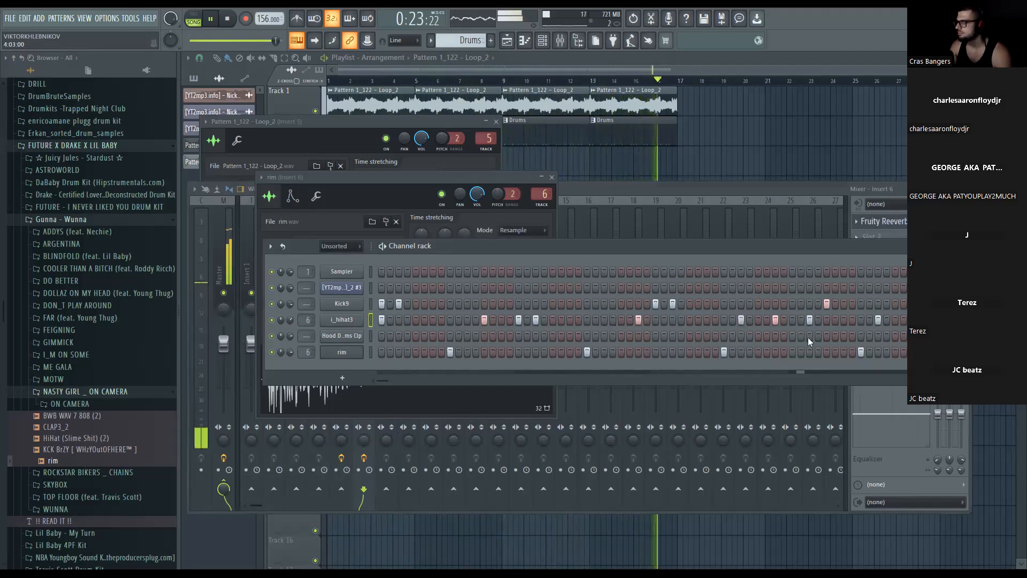
{"action": "left_click", "coordinate": [895, 319]}
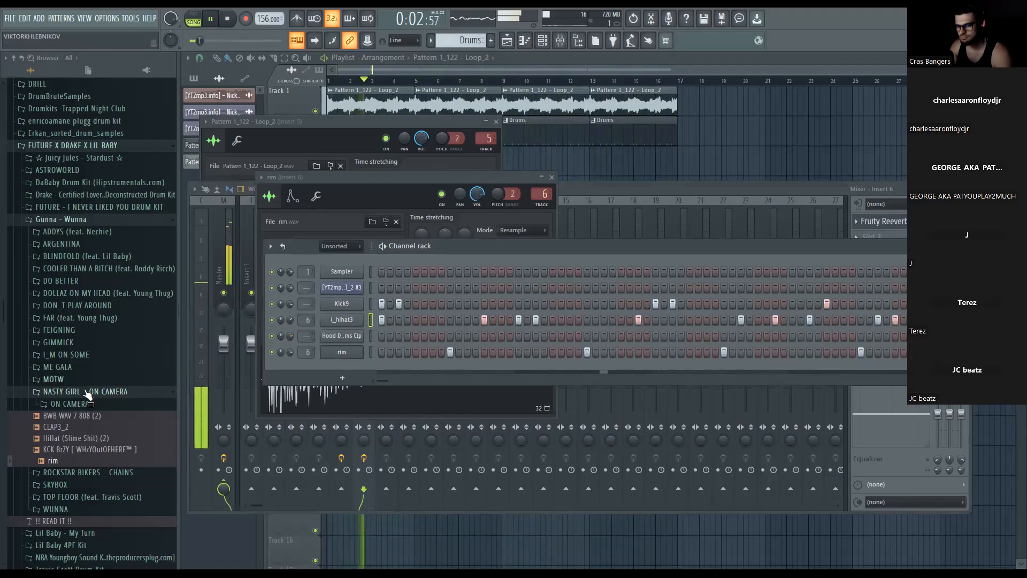
Audition BWB WAV 7 808 (2), REX 808 1 and 808_Thump Kick against the playing beat, and stop playback
{"action": "left_click", "coordinate": [103, 416]}
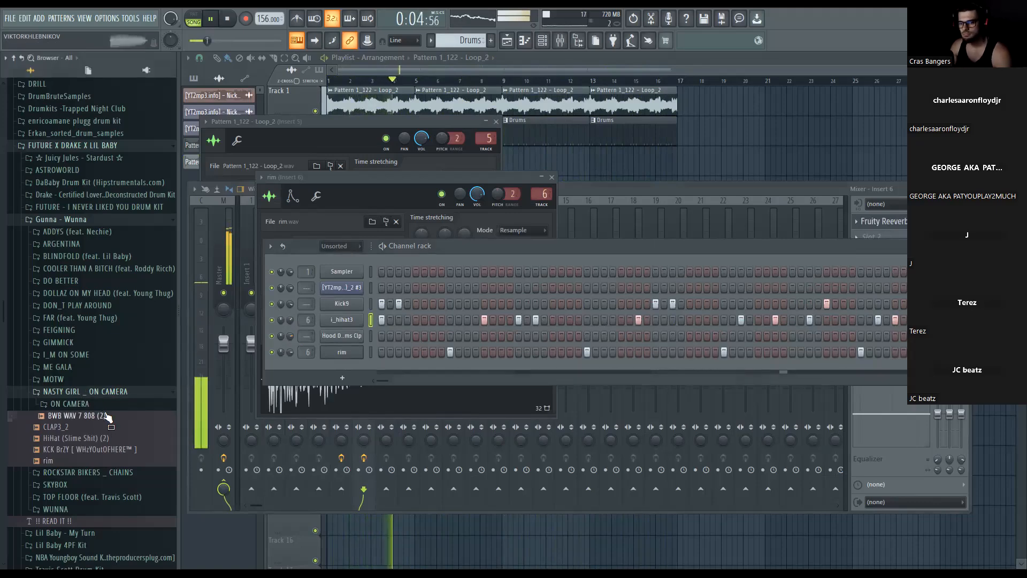
{"action": "left_click", "coordinate": [62, 391]}
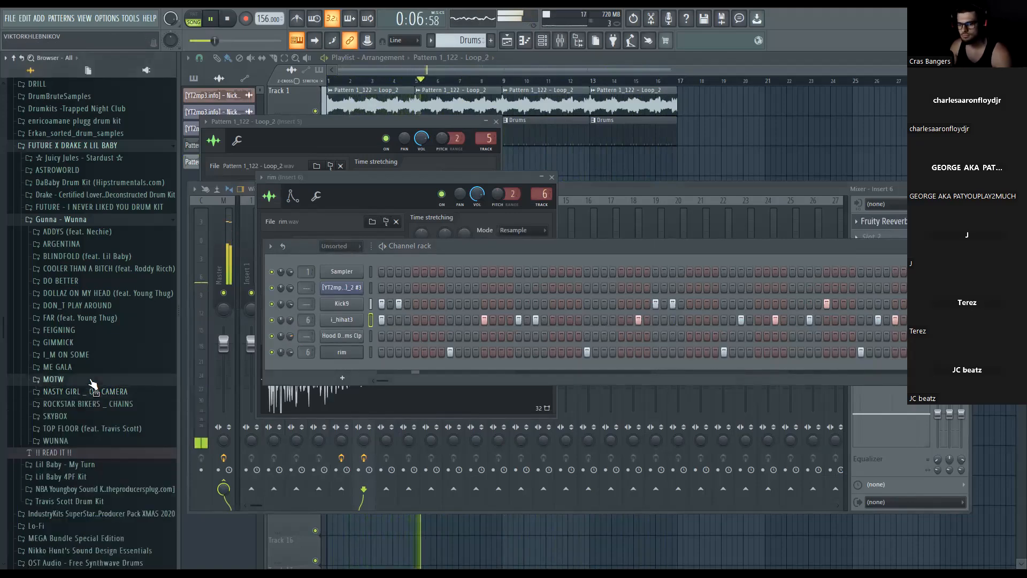
{"action": "left_click", "coordinate": [54, 378]}
{"action": "left_click", "coordinate": [90, 402]}
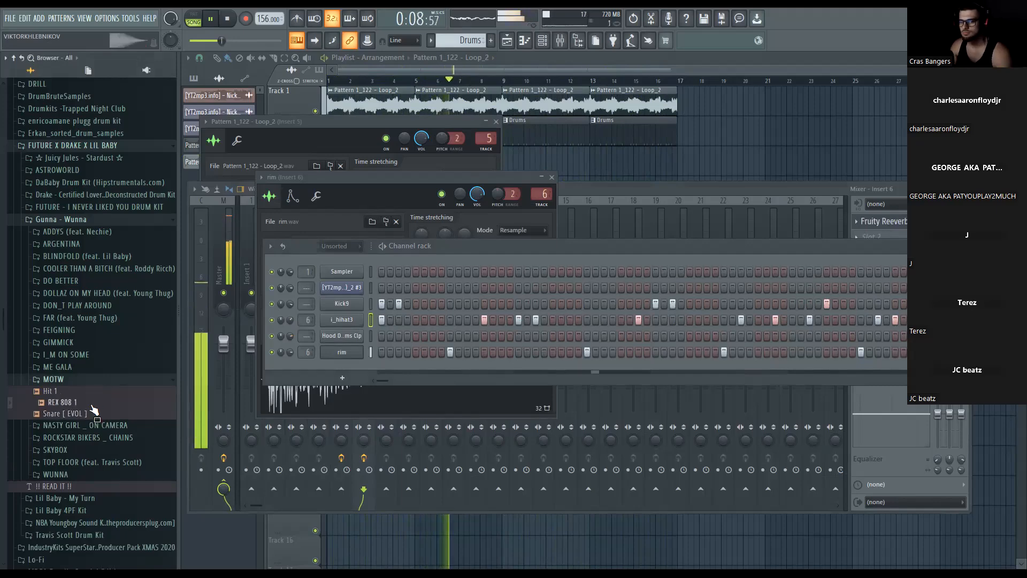
{"action": "left_click", "coordinate": [54, 379]}
{"action": "left_click", "coordinate": [58, 366]}
{"action": "left_click", "coordinate": [72, 413]}
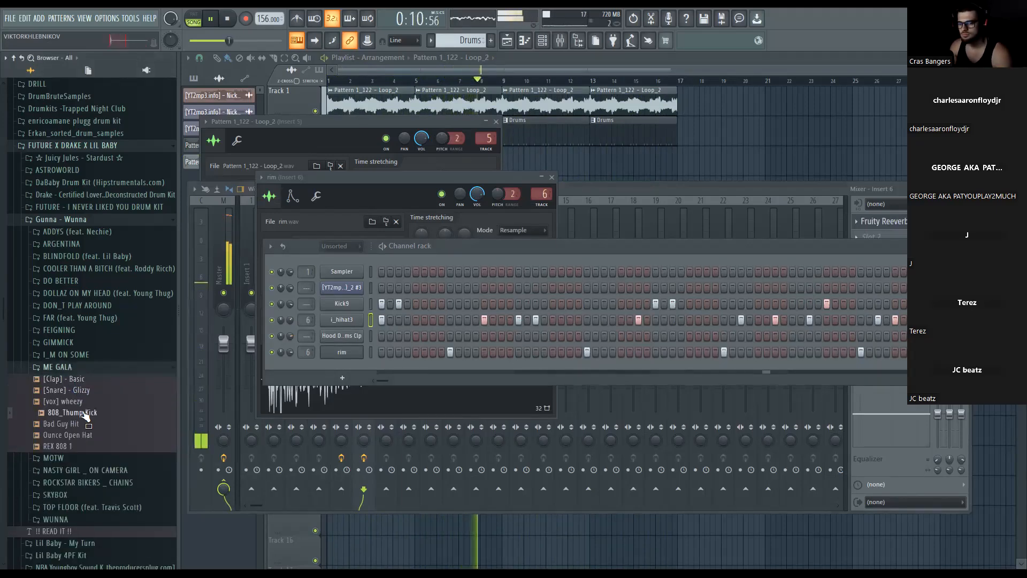
{"action": "key", "text": "space"}
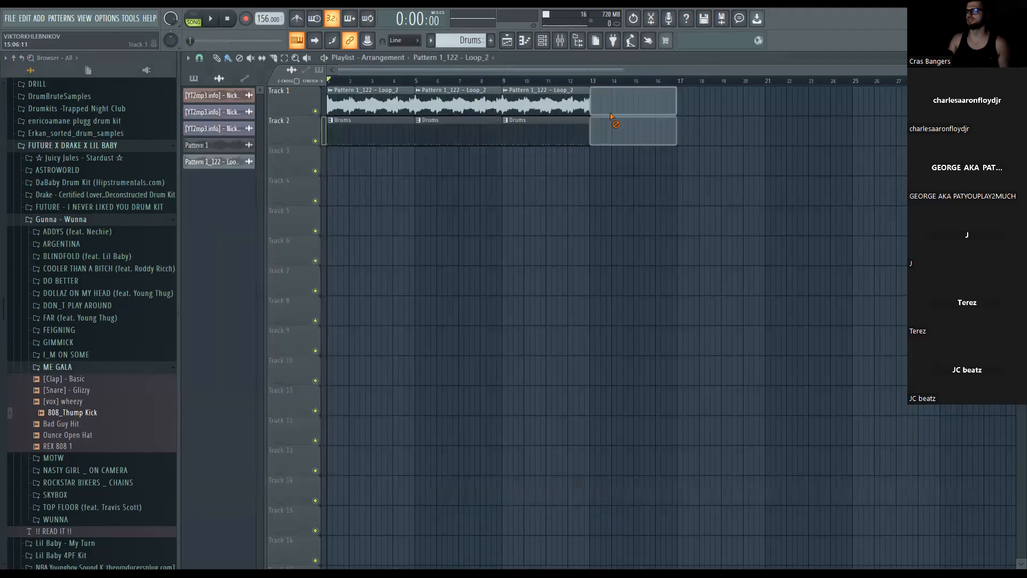
Remove surplus Loop_2 clips from Track 1, and compare the original sample on Track 2 with the loop by soloing and playing each track
{"action": "left_click_drag", "start_coordinate": [609, 114], "coordinate": [466, 113]}
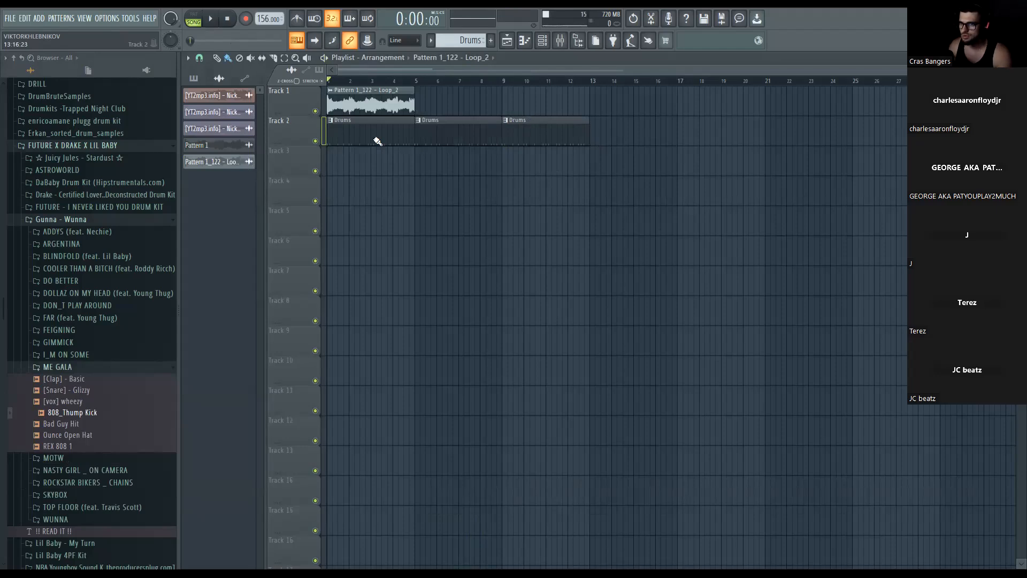
{"action": "right_click", "coordinate": [315, 141]}
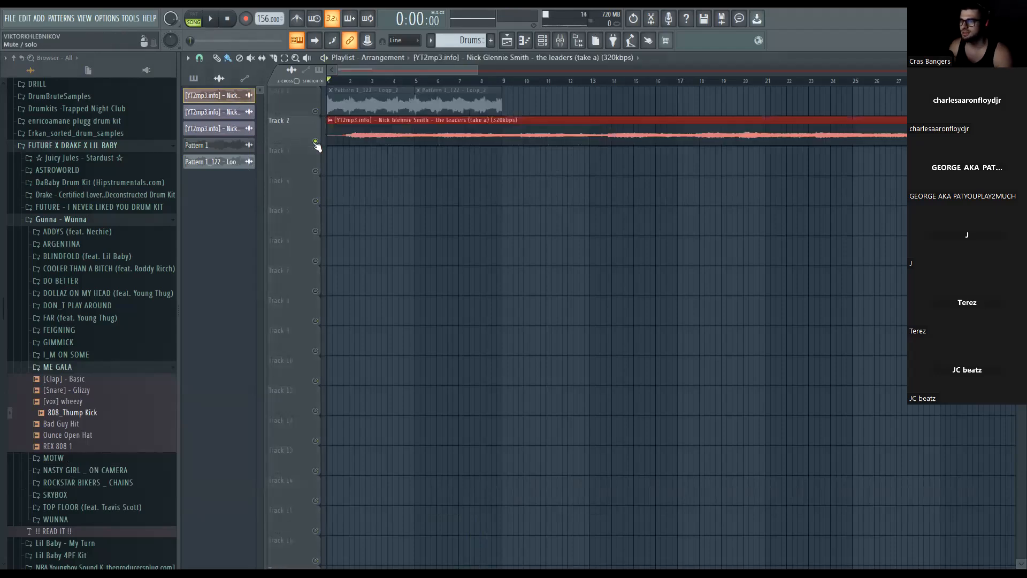
{"action": "key", "text": "space"}
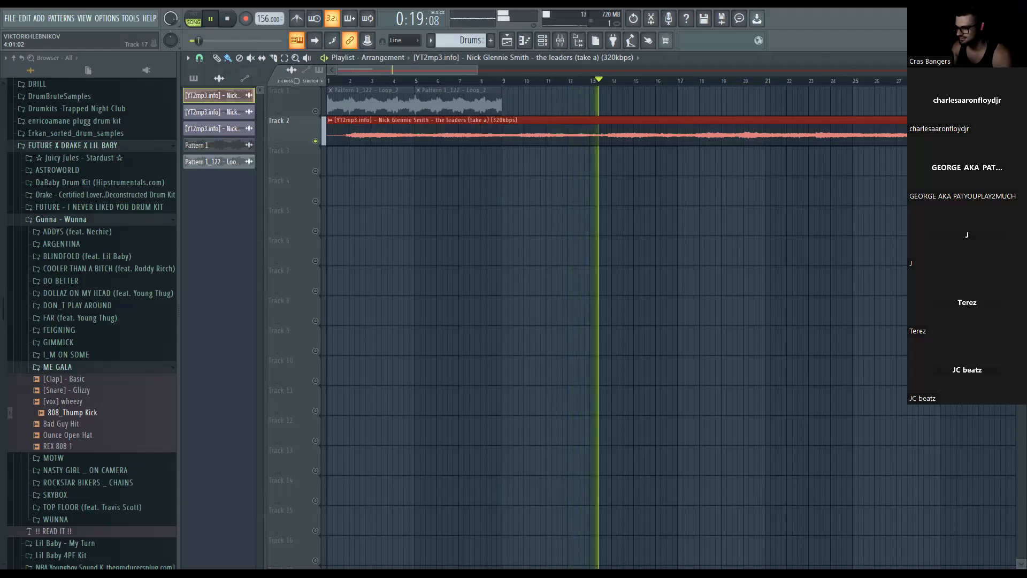
{"action": "key", "text": "space"}
{"action": "right_click", "coordinate": [315, 111]}
{"action": "key", "text": "space"}
{"action": "scroll", "coordinate": [409, 175], "scroll_direction": "up", "scroll_amount": 3}
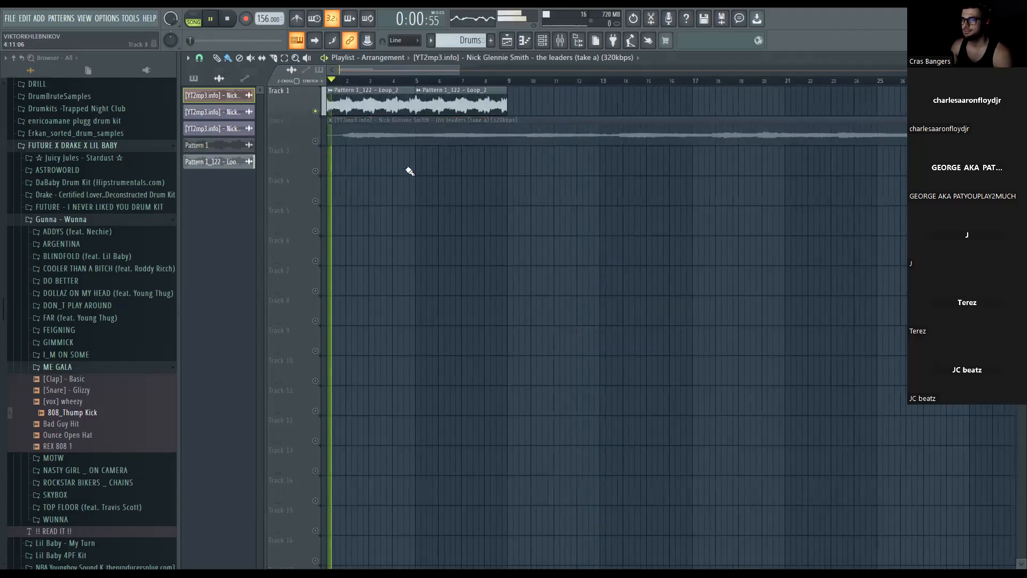
Stop playback and delete the full-length original sample clip from Track 2 of the playlist
{"action": "double_click", "coordinate": [399, 114]}
{"action": "key", "text": "space"}
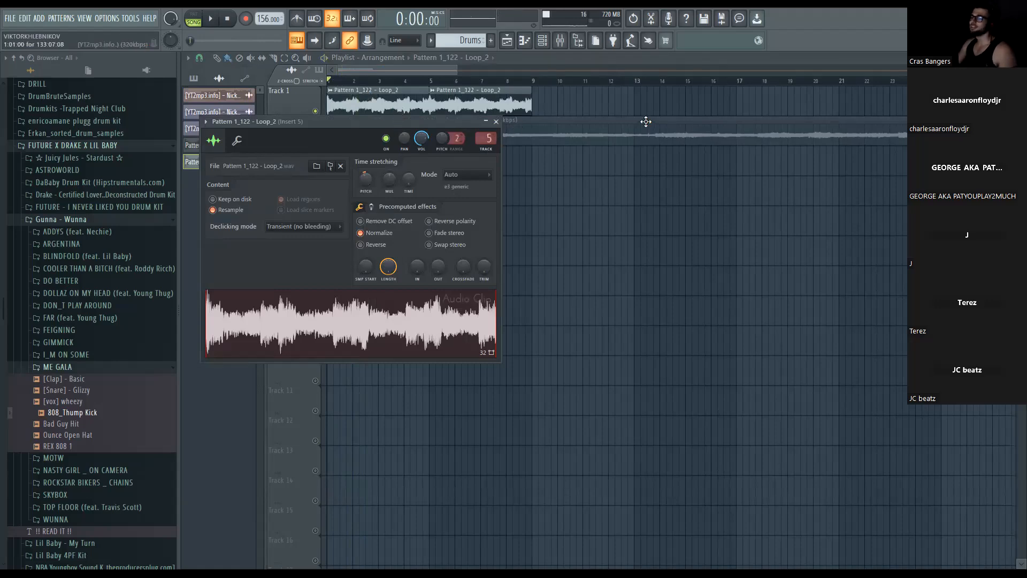
{"action": "left_click", "coordinate": [496, 121]}
{"action": "double_click", "coordinate": [454, 106]}
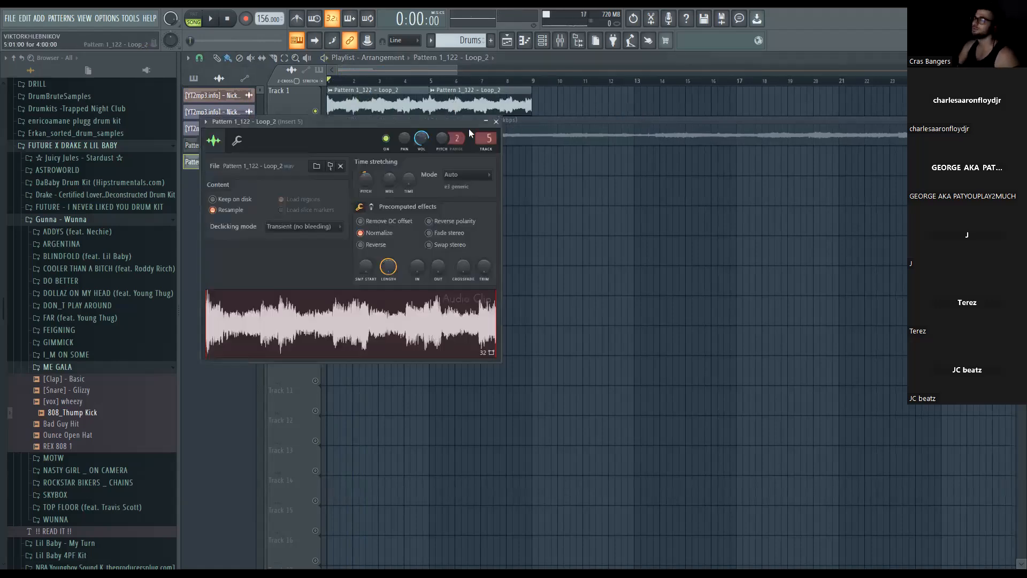
{"action": "right_click", "coordinate": [563, 125]}
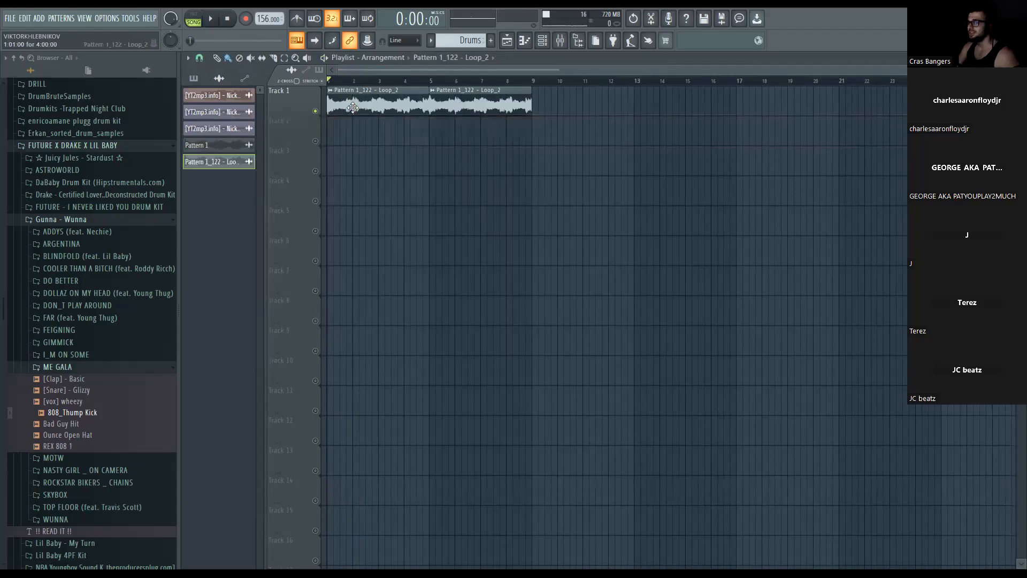
Open the Pattern 1_122 - Loop_2 audio in a new Fruity Slicer channel and slice it by Beat
{"action": "double_click", "coordinate": [352, 108]}
{"action": "right_click", "coordinate": [355, 316]}
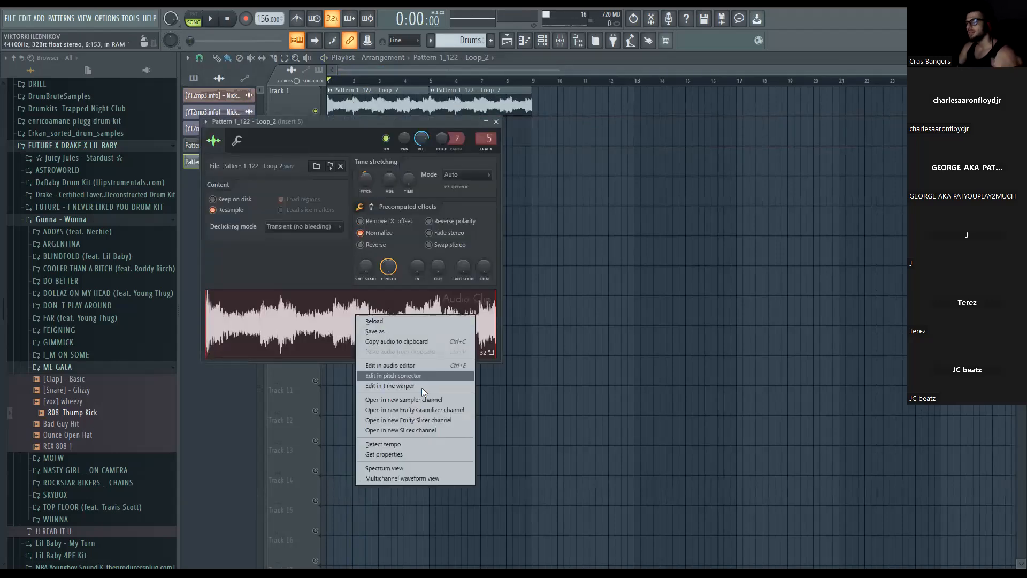
{"action": "left_click", "coordinate": [426, 420]}
{"action": "left_click", "coordinate": [344, 219]}
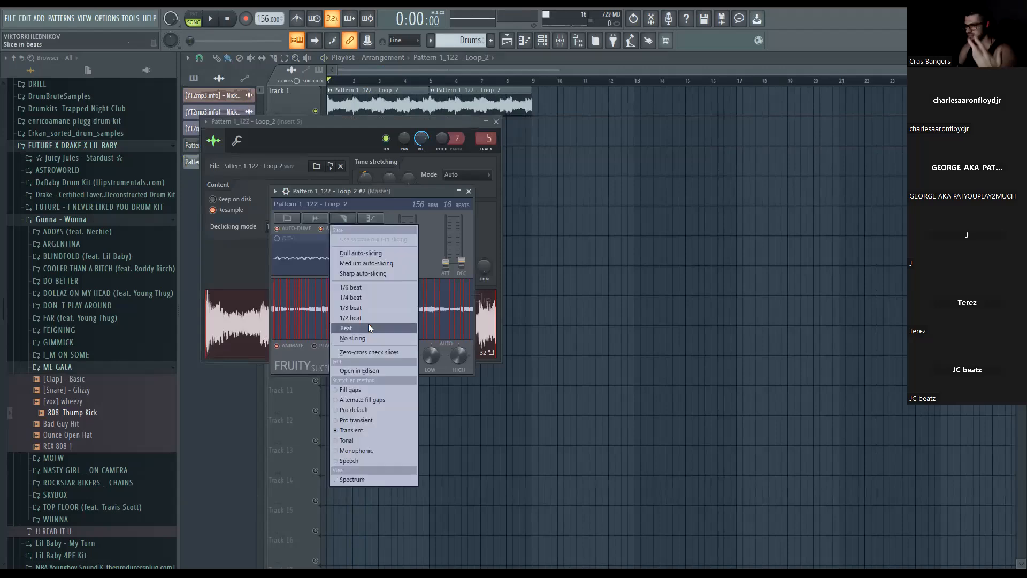
{"action": "left_click", "coordinate": [361, 263]}
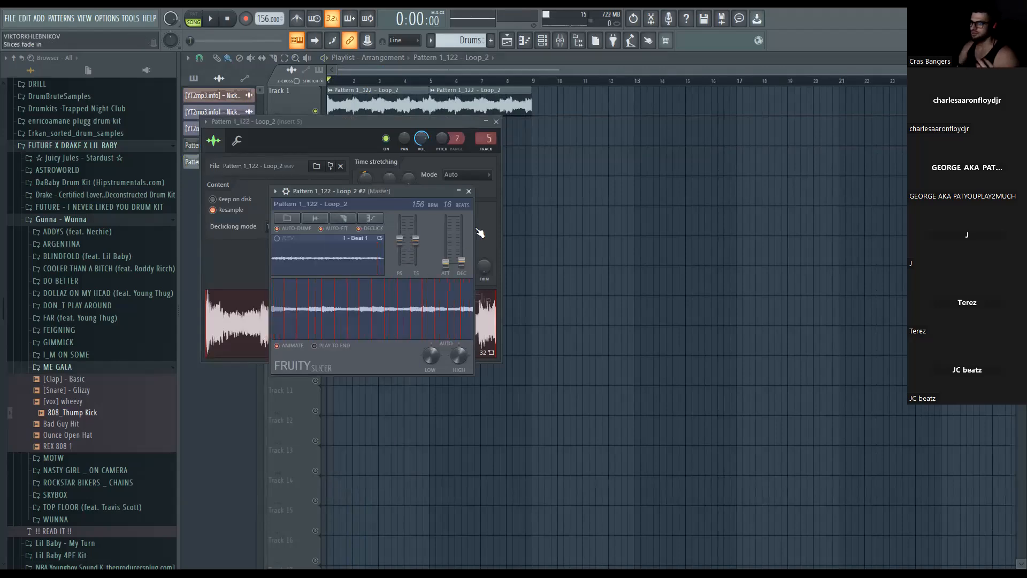
View the slicer channel's beat slices in the piano roll and play the start of the Drums pattern
{"action": "left_click", "coordinate": [542, 40]}
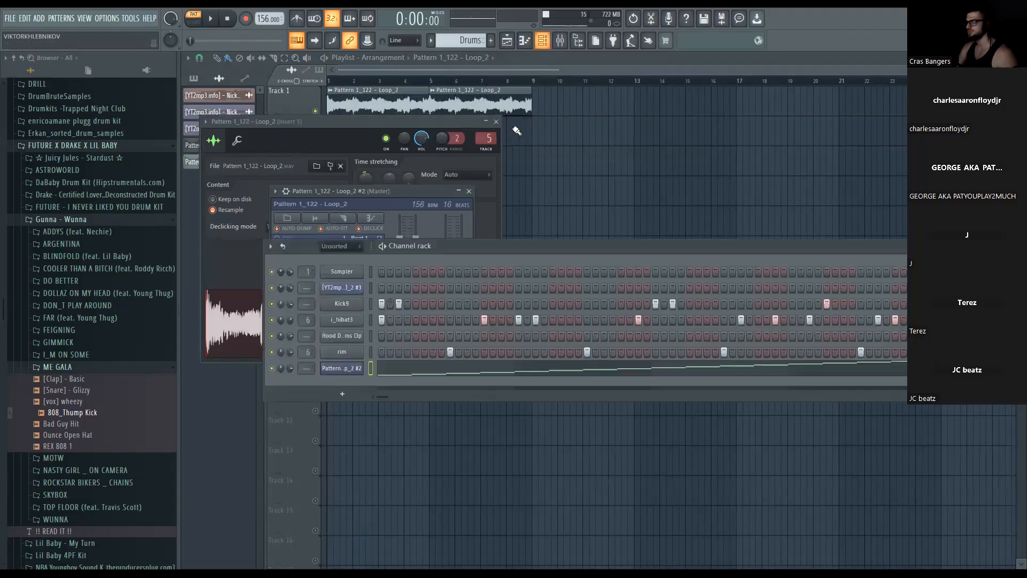
{"action": "right_click", "coordinate": [362, 365]}
{"action": "left_click", "coordinate": [377, 364]}
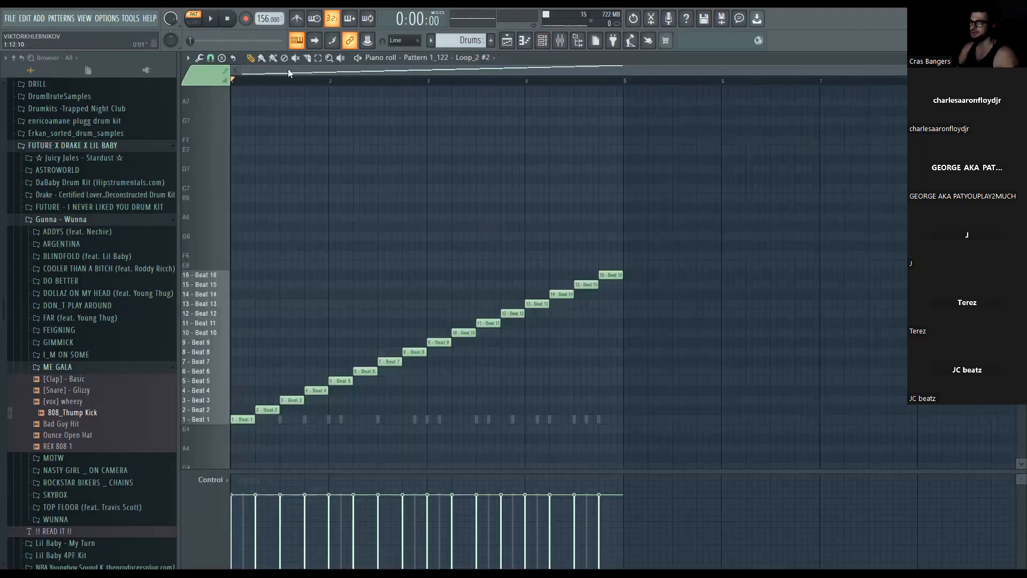
{"action": "left_click", "coordinate": [542, 41]}
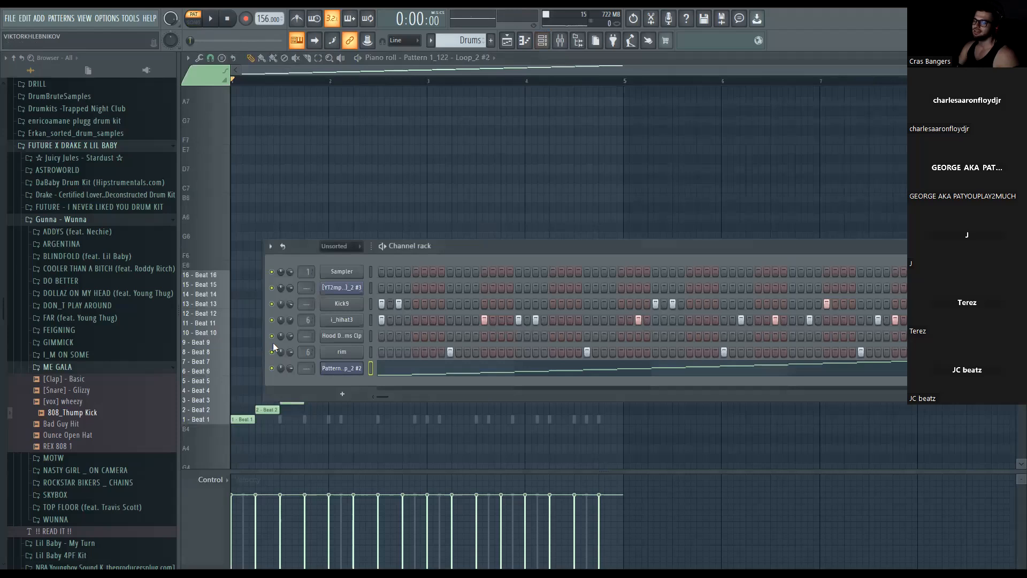
{"action": "left_click", "coordinate": [336, 179]}
{"action": "key", "text": "space"}
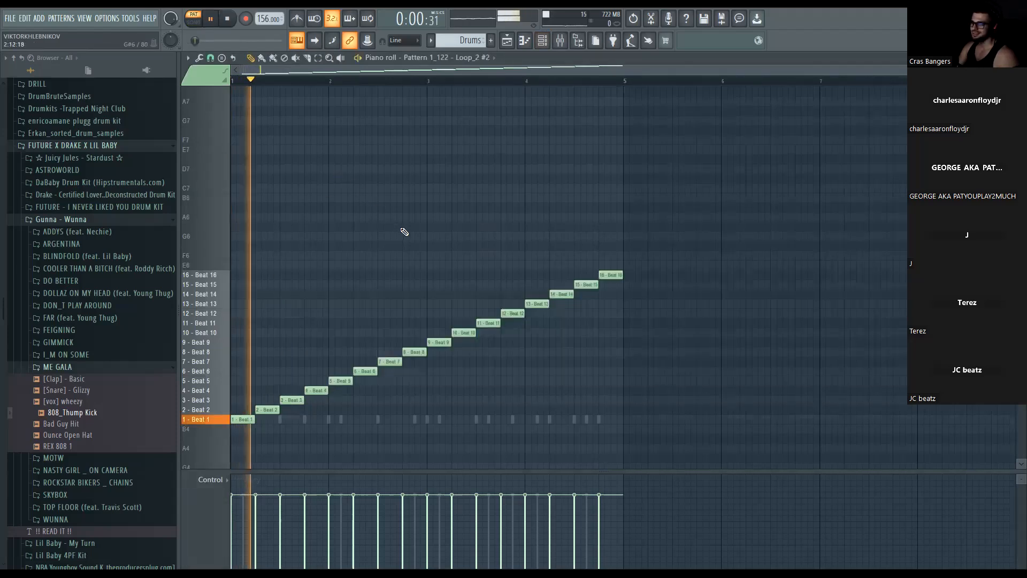
{"action": "key", "text": "space"}
Mute the four drum channels from Kick9 to rim, and play the slicer channel's notes alone in the piano roll
{"action": "left_click", "coordinate": [529, 41]}
{"action": "left_click", "coordinate": [542, 42]}
{"action": "left_click", "coordinate": [542, 41]}
{"action": "left_click", "coordinate": [344, 368]}
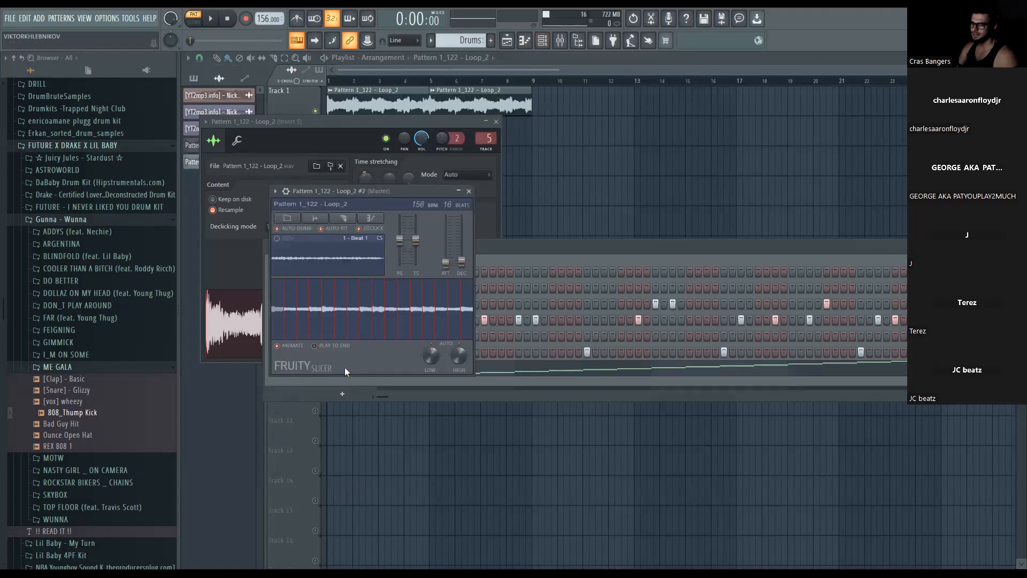
{"action": "left_click_drag", "start_coordinate": [421, 194], "coordinate": [752, 290]}
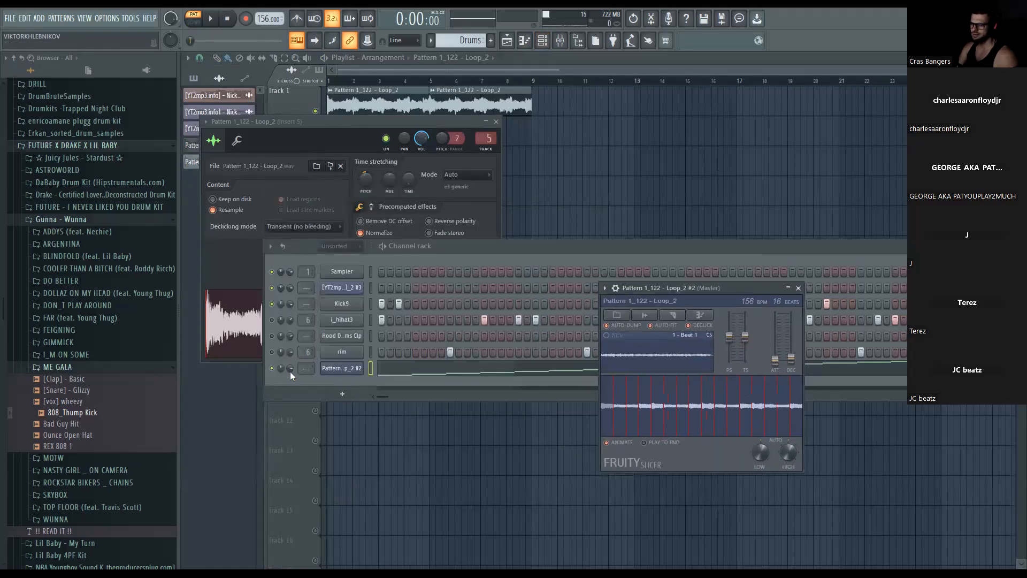
{"action": "left_click", "coordinate": [336, 273]}
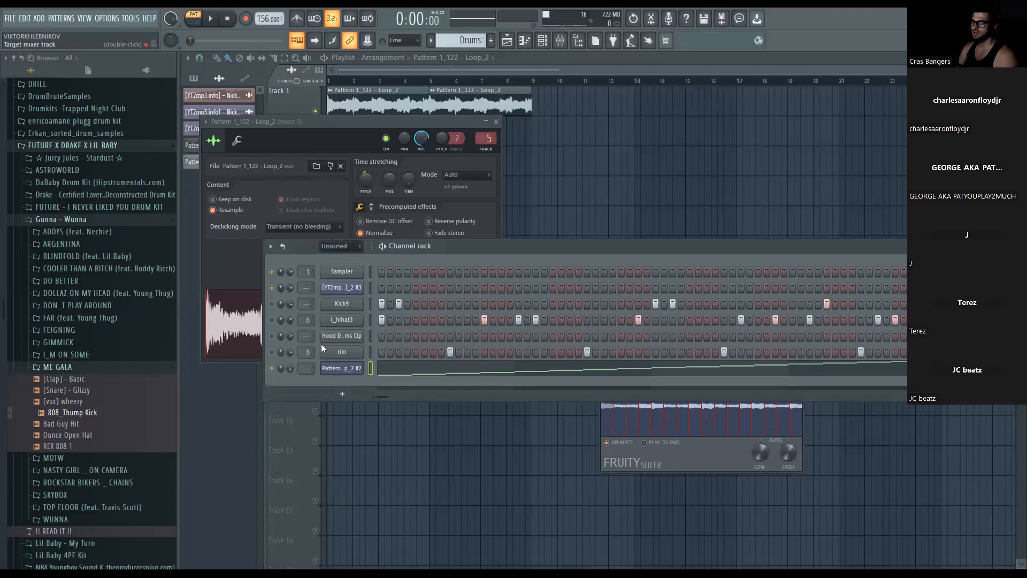
{"action": "right_click", "coordinate": [342, 368]}
{"action": "left_click", "coordinate": [395, 368]}
{"action": "key", "text": "space"}
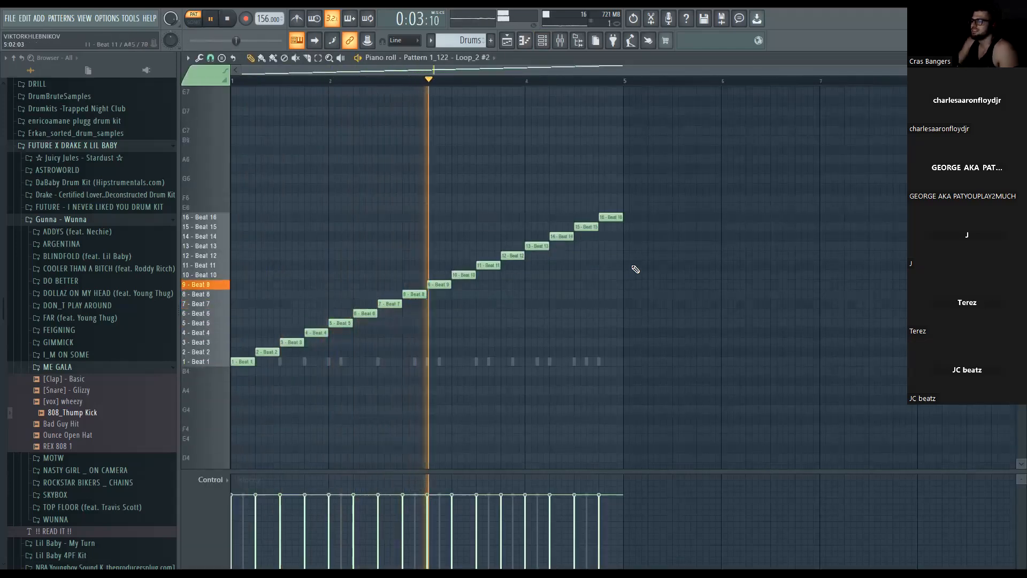
Replace all slicer notes with slices Beat 15, Beat 16, Beat 11 and Beat 9 on the four beats of bar 1
{"action": "key", "text": "space"}
{"action": "key", "text": "ctrl+a"}
{"action": "key", "text": "Delete"}
{"action": "left_click_drag", "start_coordinate": [267, 226], "coordinate": [242, 226]}
{"action": "left_click", "coordinate": [264, 217]}
{"action": "left_click", "coordinate": [284, 265]}
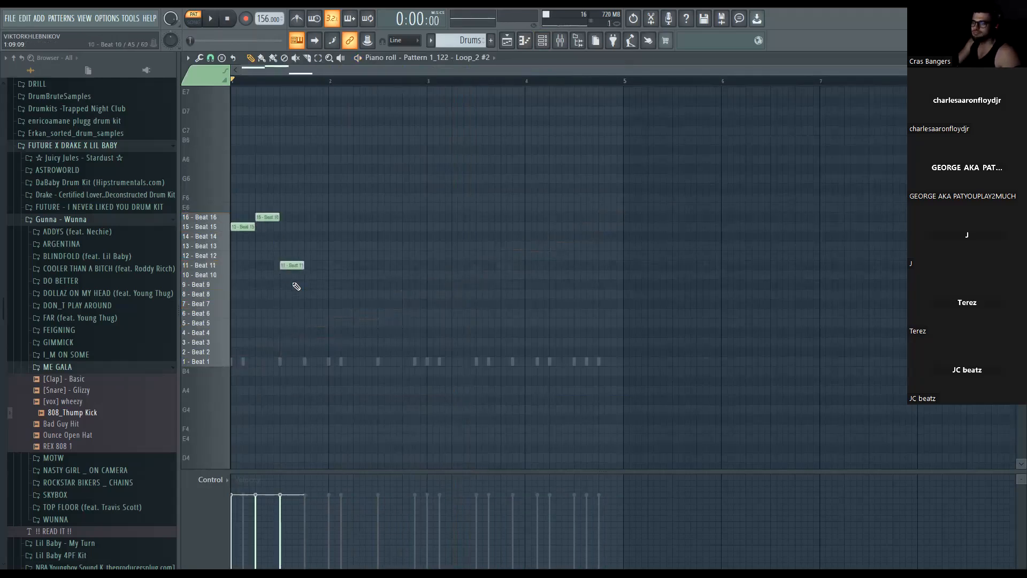
{"action": "left_click", "coordinate": [310, 284]}
Duplicate the four slice notes into bar 2, and move bar 1's second note to slice Beat 5
{"action": "key", "text": "ctrl+a"}
{"action": "key", "text": "ctrl+b"}
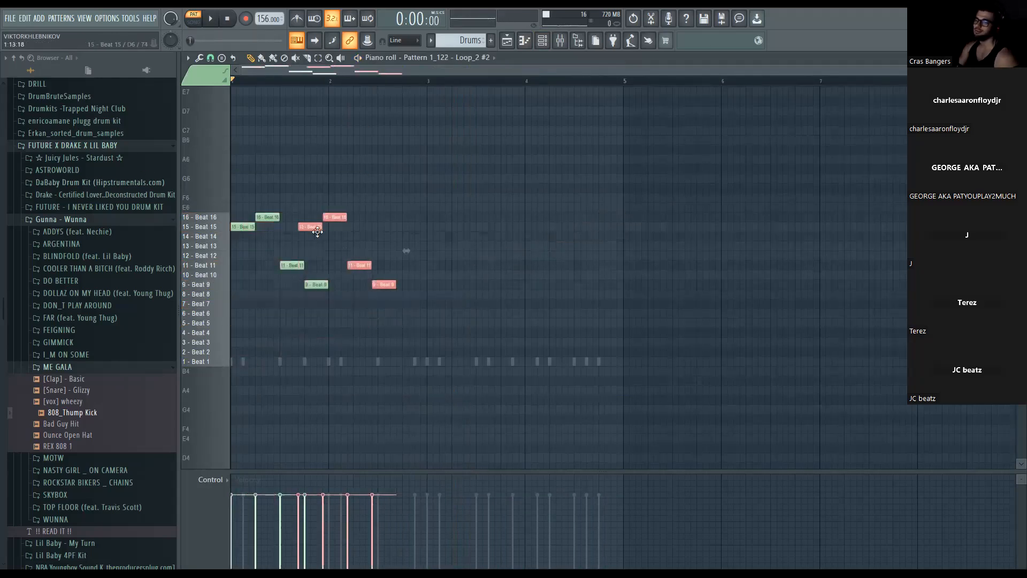
{"action": "key", "text": "space"}
{"action": "key", "text": "ctrl+d"}
{"action": "left_click_drag", "start_coordinate": [472, 316], "coordinate": [89, 166]}
{"action": "key", "text": "space"}
{"action": "key", "text": "ctrl+d"}
{"action": "left_click_drag", "start_coordinate": [265, 217], "coordinate": [266, 330]}
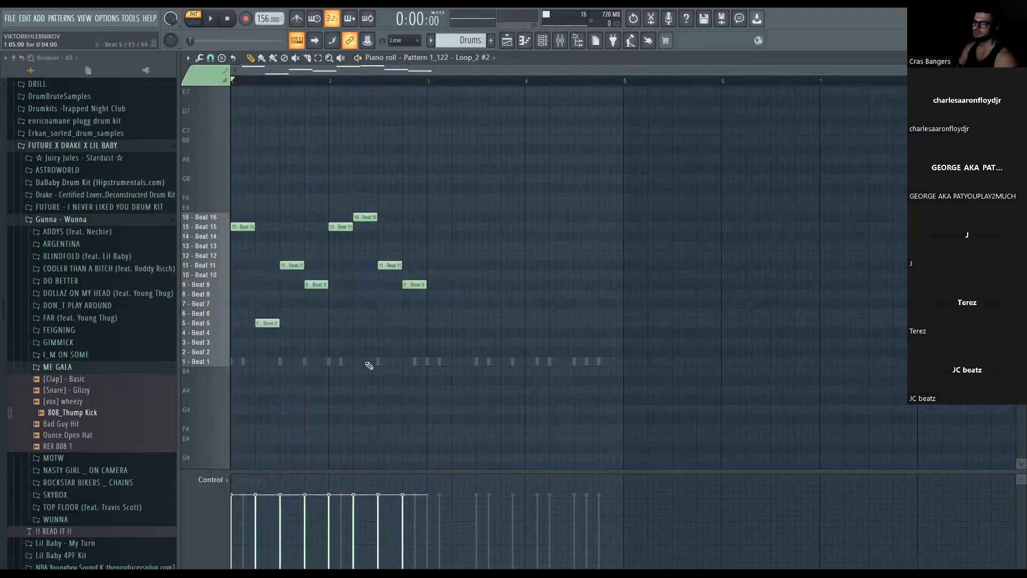